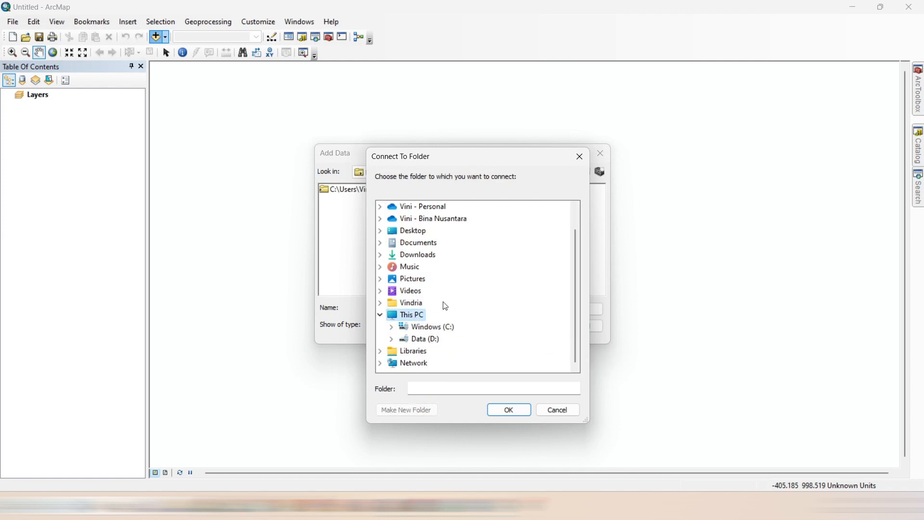
Step: Connect to the Raster folder on drive D: as a data source
double_click(424, 335)
double_click(426, 327)
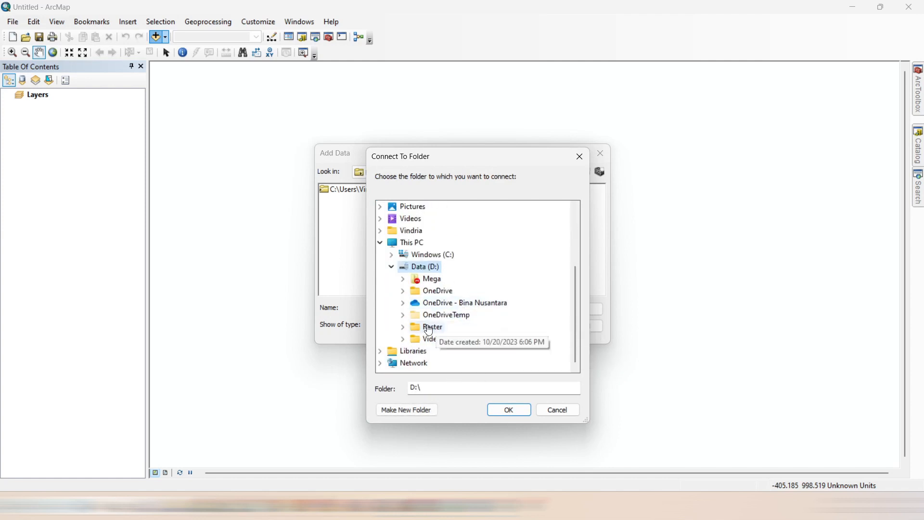
left_click(500, 409)
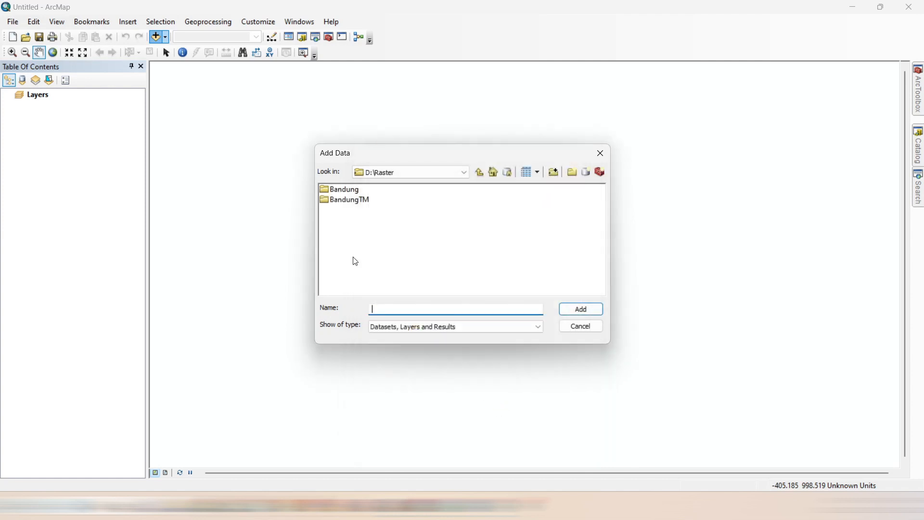
Step: Add Bandung_elev.tif, Bandung_Lahan.shp, Bandung_Poly.shp and Bandung_Utara.shp from the Bandung folder to the map
double_click(350, 192)
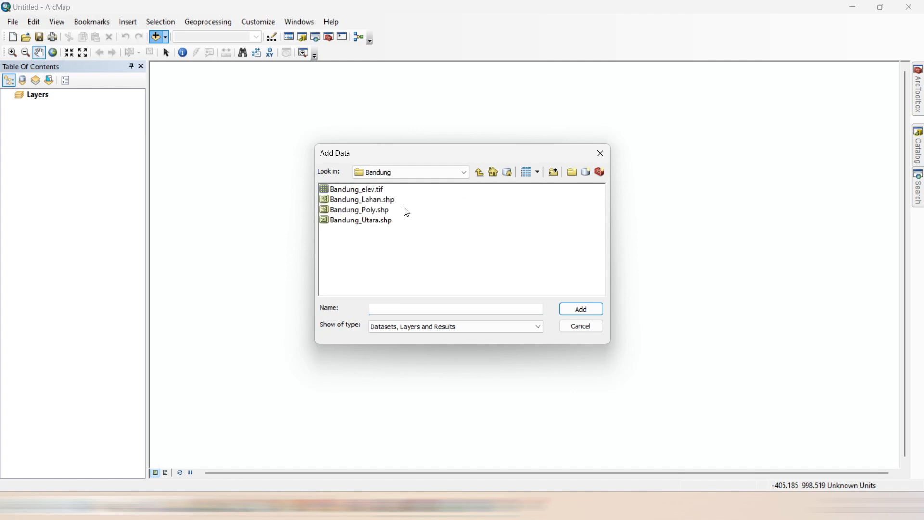
left_click(350, 189)
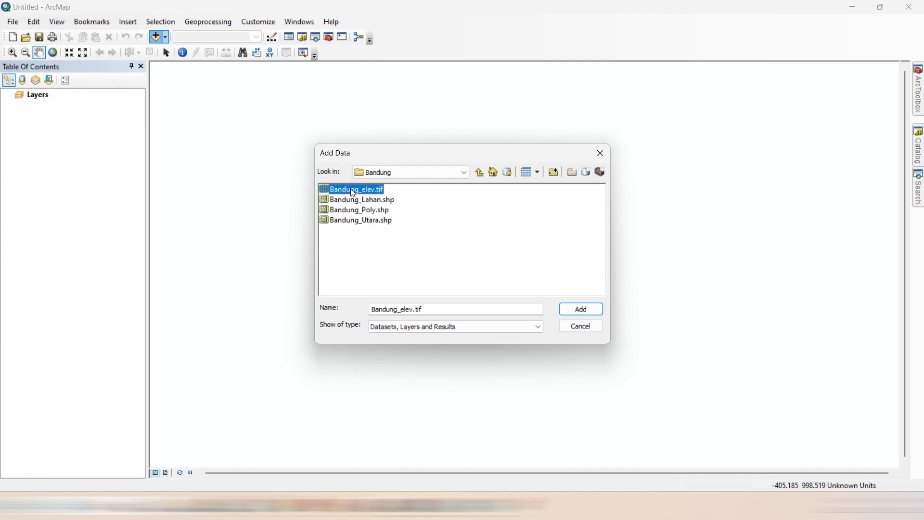
left_click(372, 222, "shift")
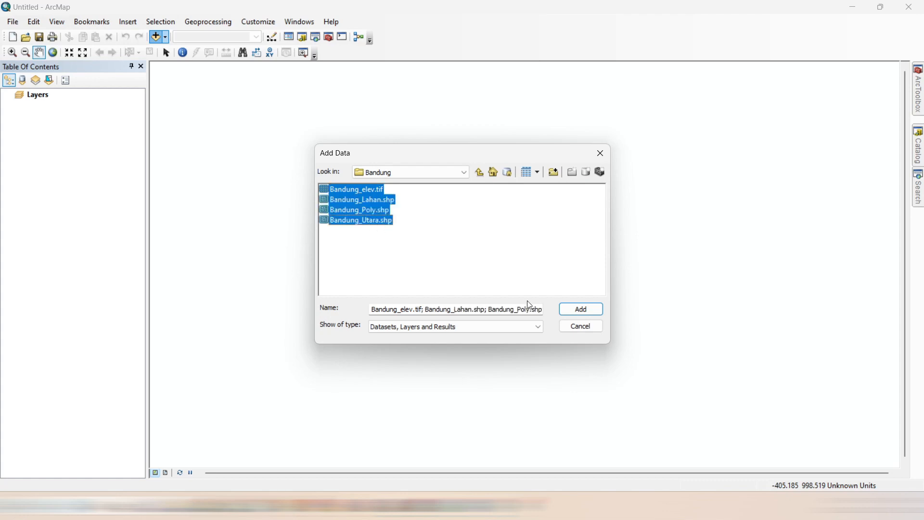
left_click(562, 308)
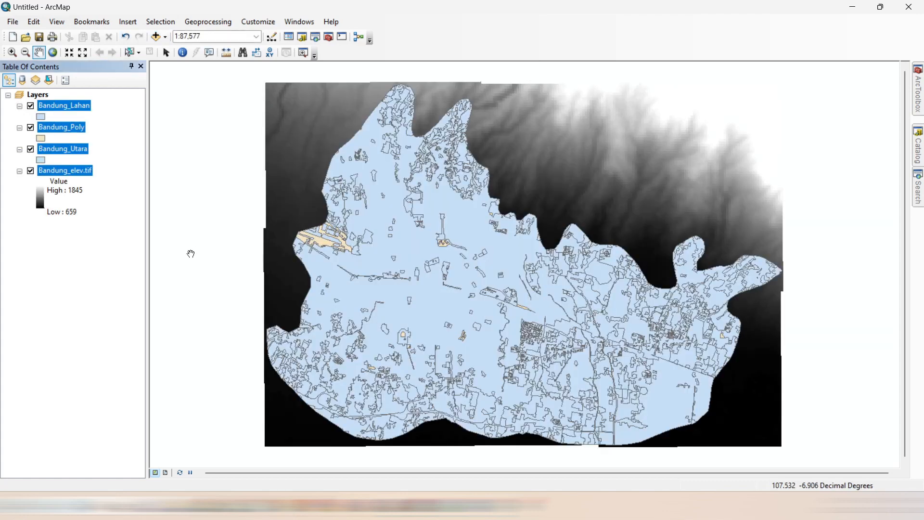
left_click(106, 206)
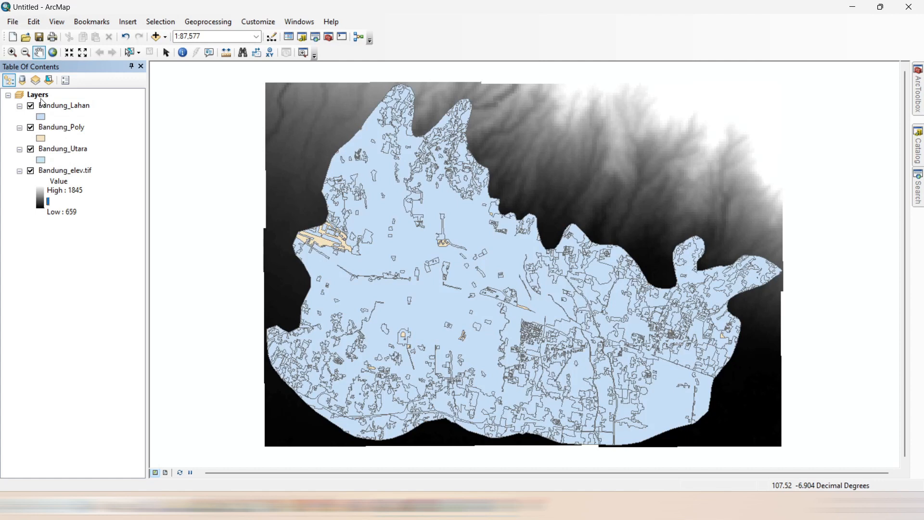
Step: Turn off all layers in the data frame except the Bandung_elev.tif raster
right_click(40, 98)
left_click(115, 202)
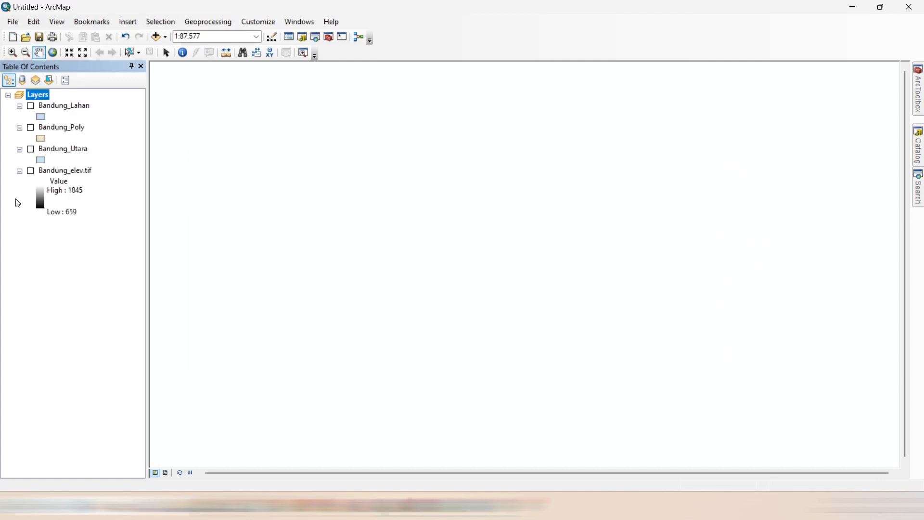
left_click(32, 171)
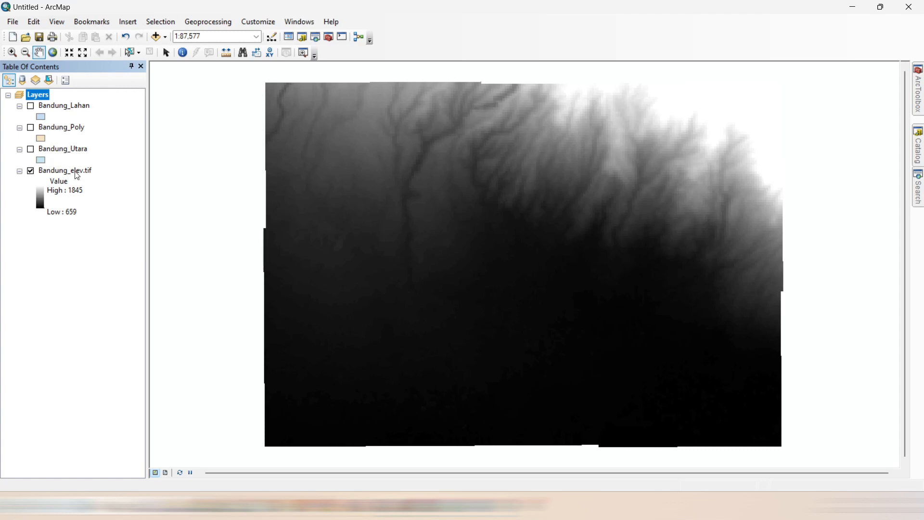
Step: Apply the red-orange, yellow, green and dark blue color ramp to the stretched symbology of Bandung_elev.tif
right_click(77, 177)
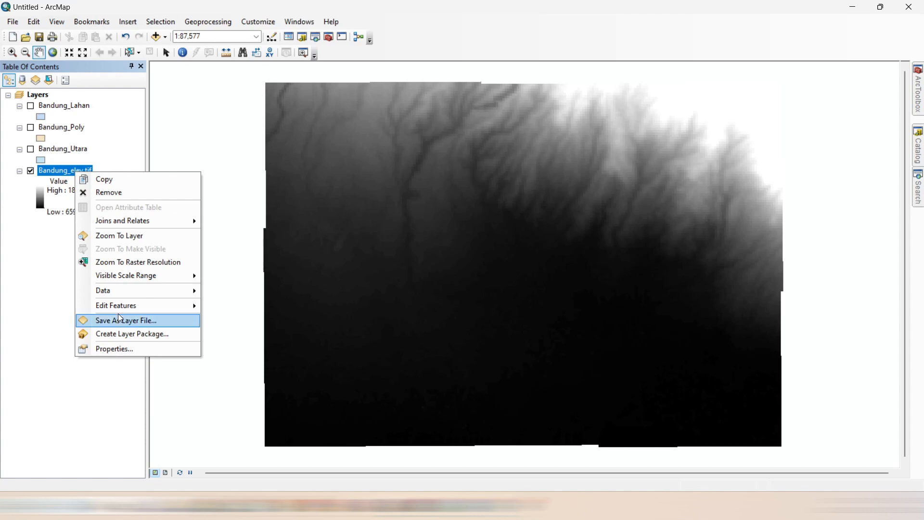
left_click(124, 348)
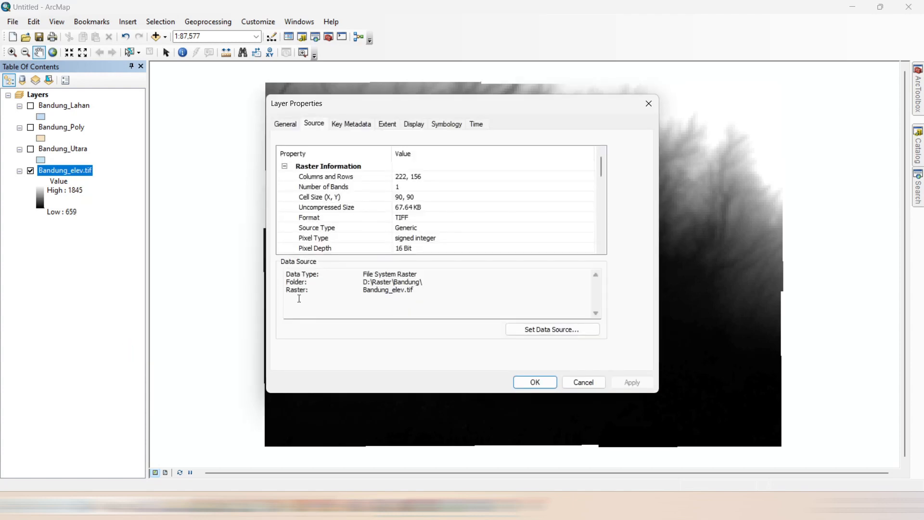
left_click(445, 126)
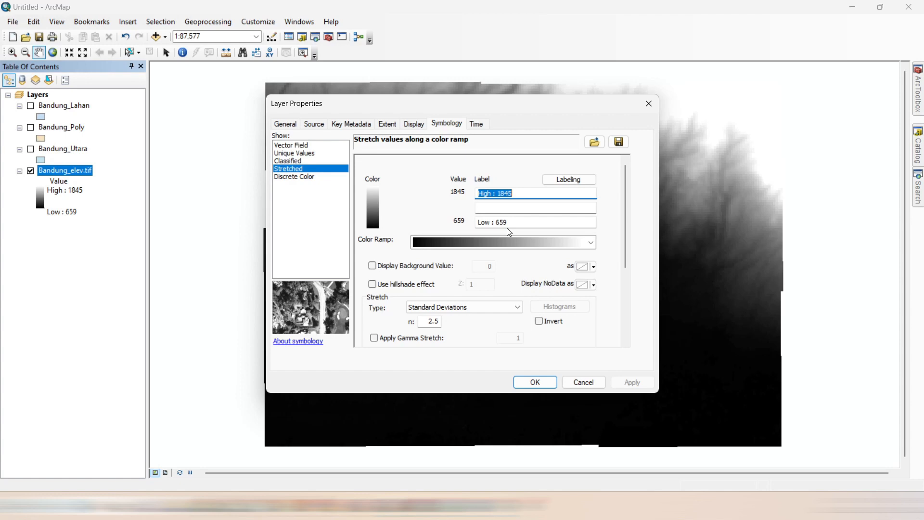
left_click(558, 250)
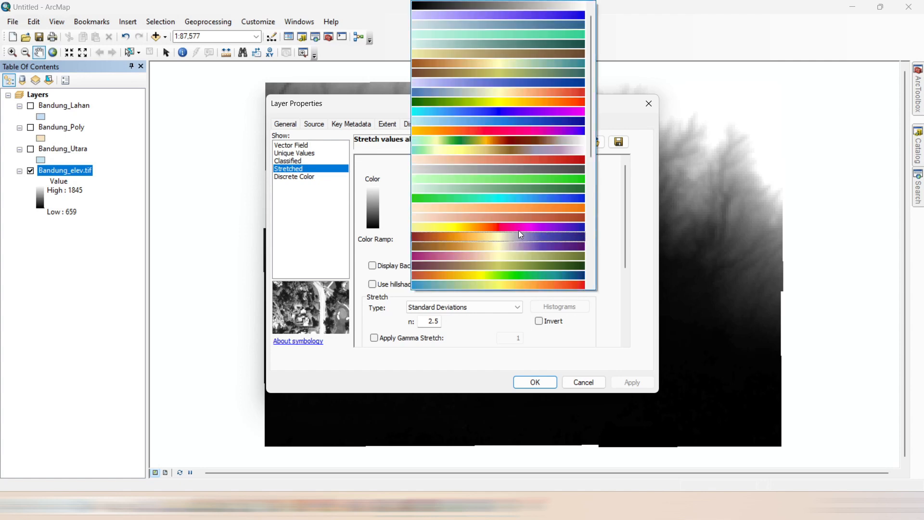
scroll(474, 200, "down", 2)
scroll(473, 200, "down", 3)
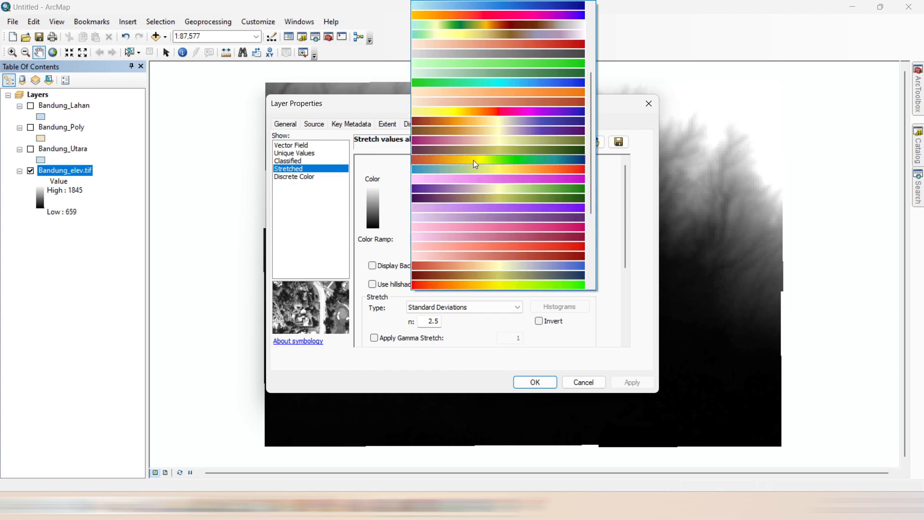
left_click(472, 160)
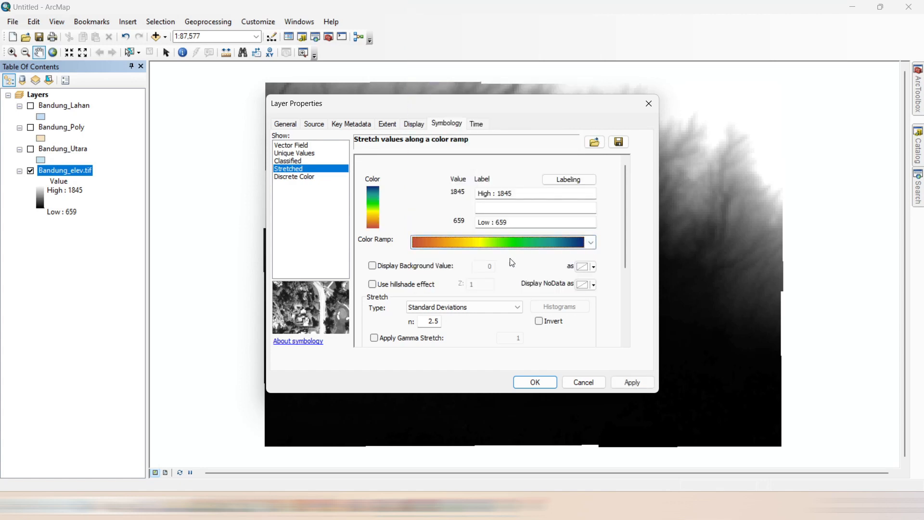
left_click(622, 383)
left_click(531, 383)
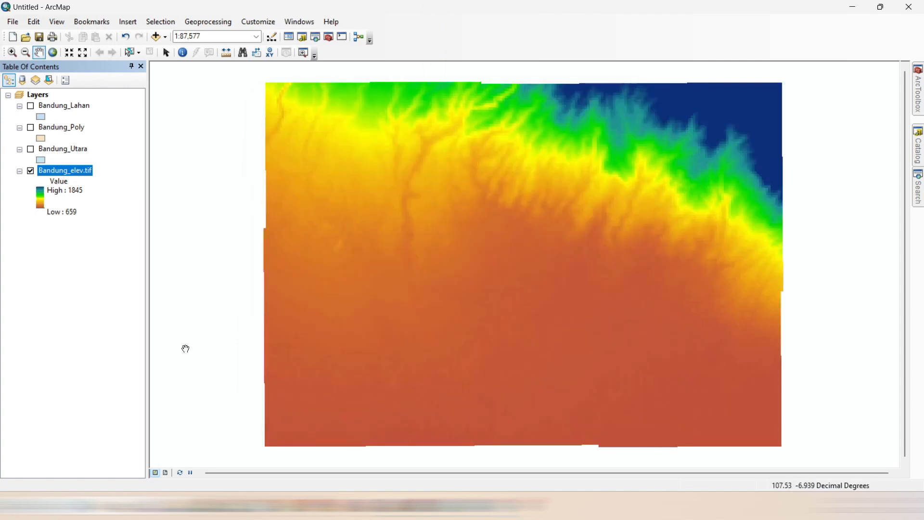
Step: Identify a raster cell in the northern part of Bandung_elev.tif and examine its stretched and pixel values
left_click(12, 52)
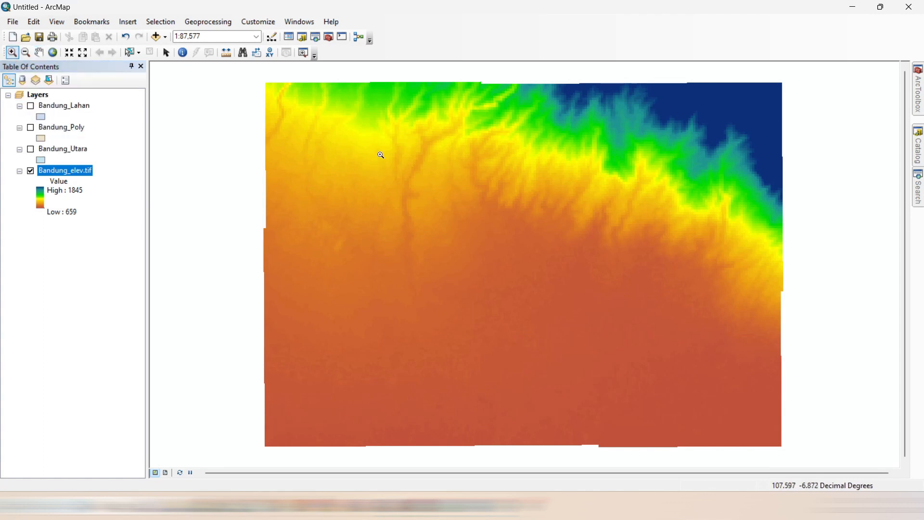
left_click_drag(379, 154, 493, 249)
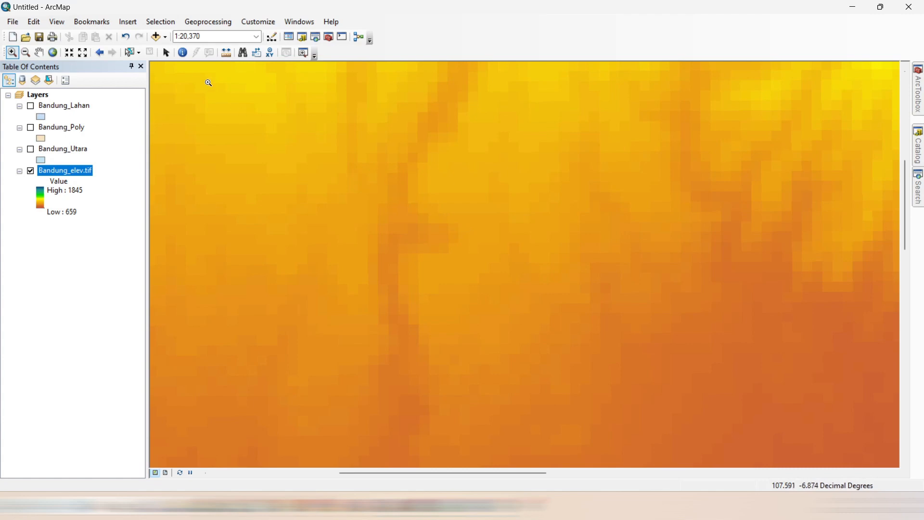
left_click(183, 54)
left_click(447, 192)
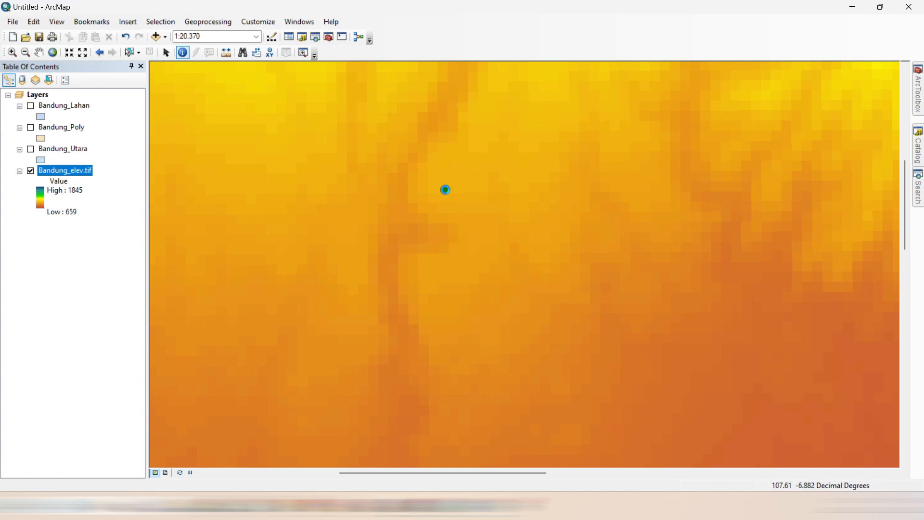
left_click(320, 253)
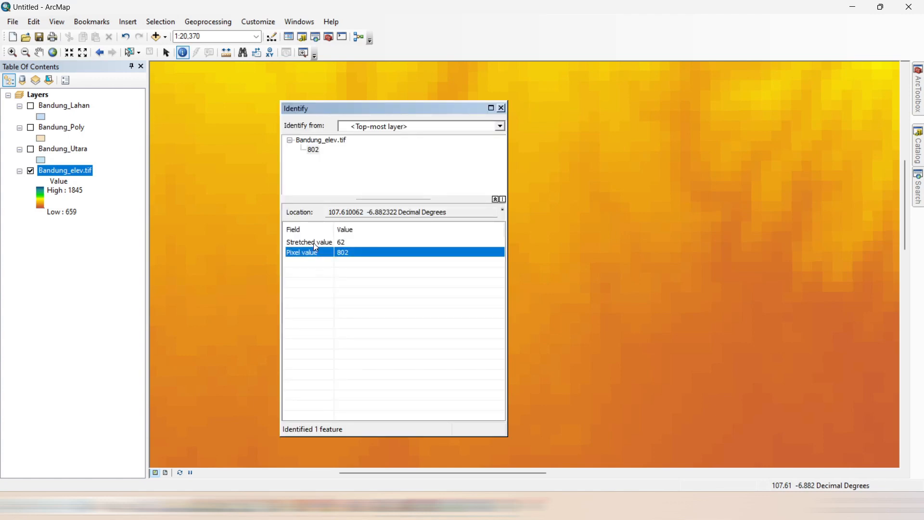
left_click(315, 243)
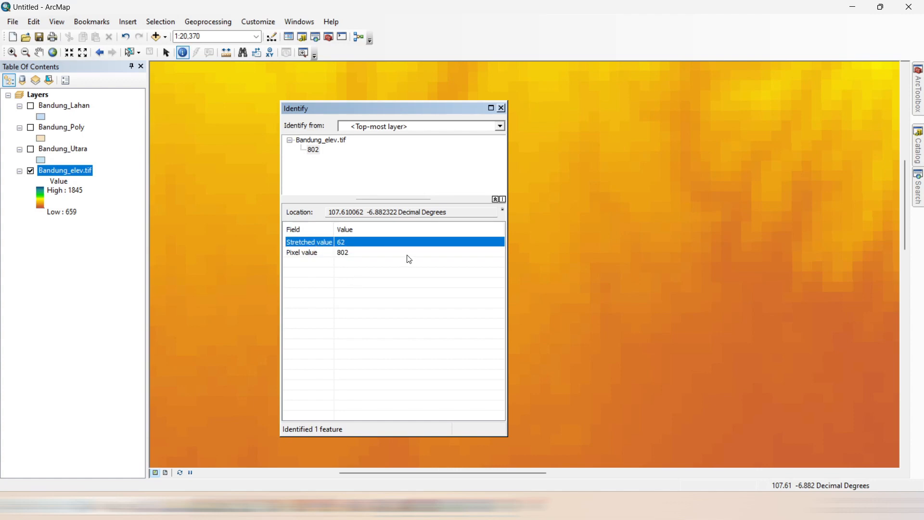
left_click(326, 255)
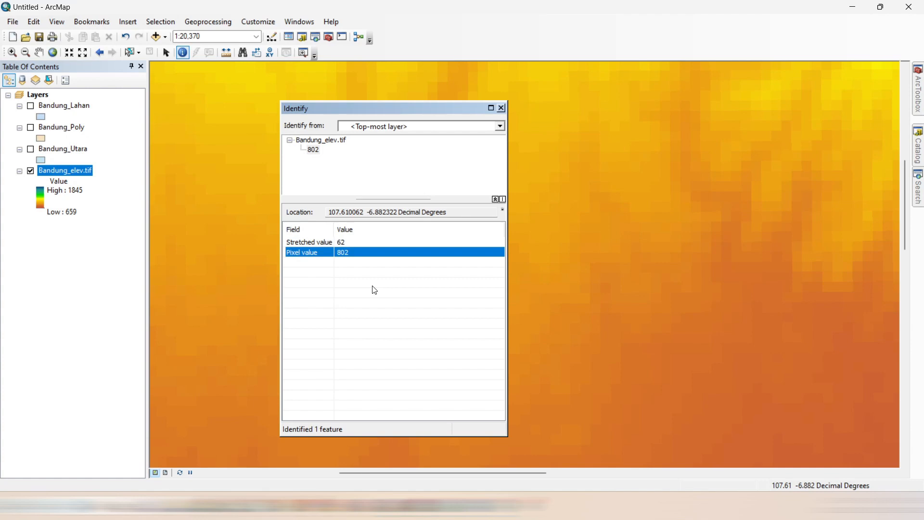
left_click(320, 244)
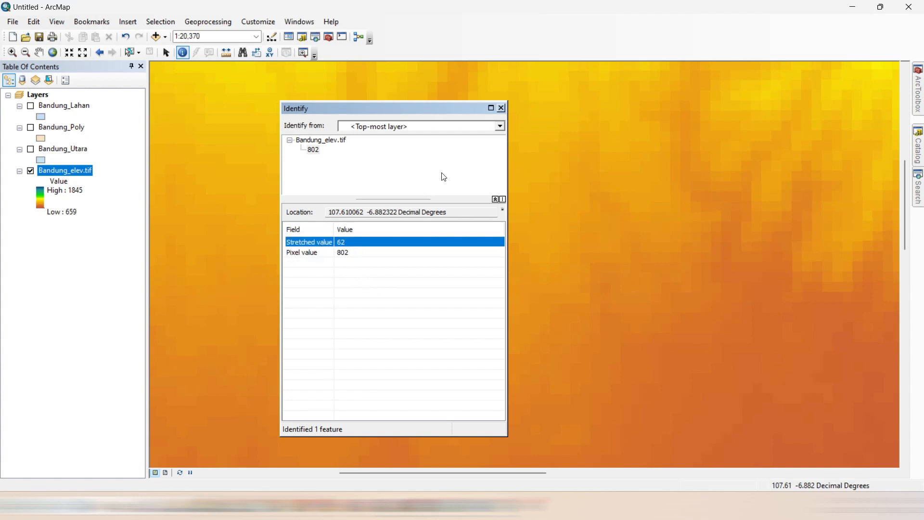
left_click(501, 108)
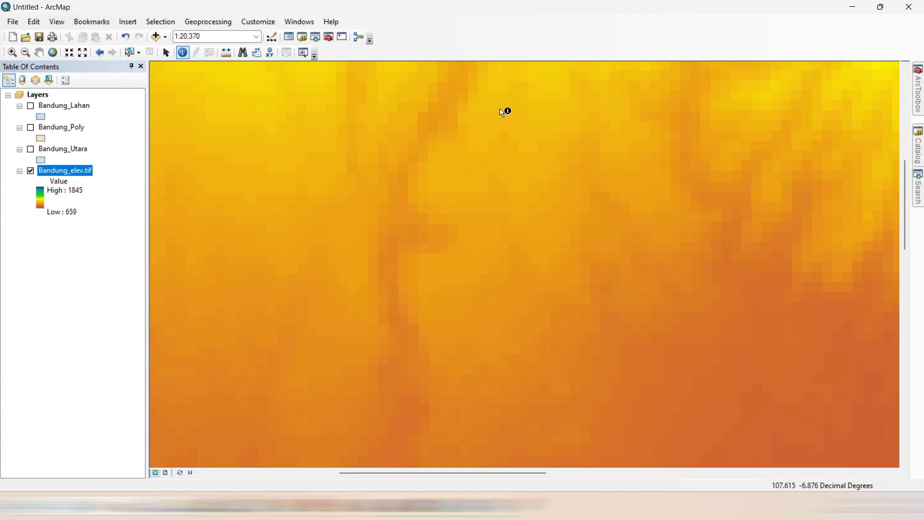
Step: Duplicate the Bandung_elev.tif layer within the Layers data frame
right_click(84, 178)
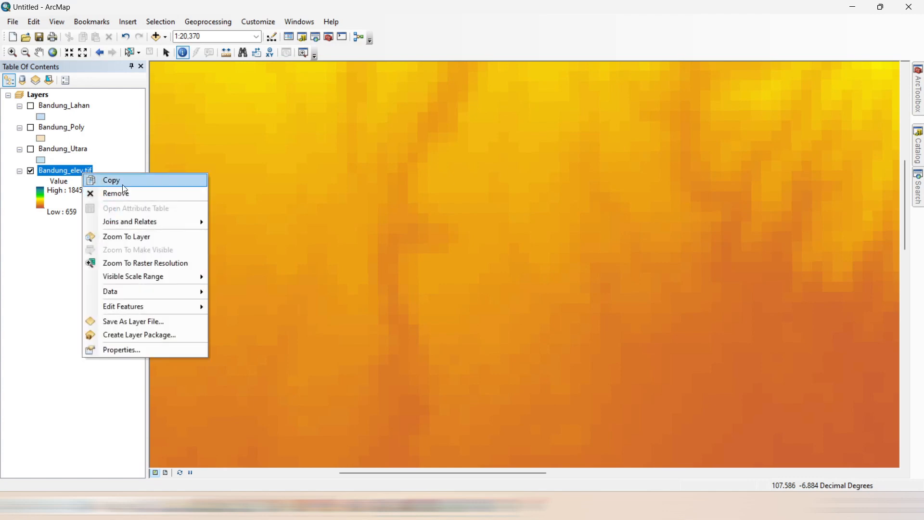
left_click(124, 185)
left_click(17, 200)
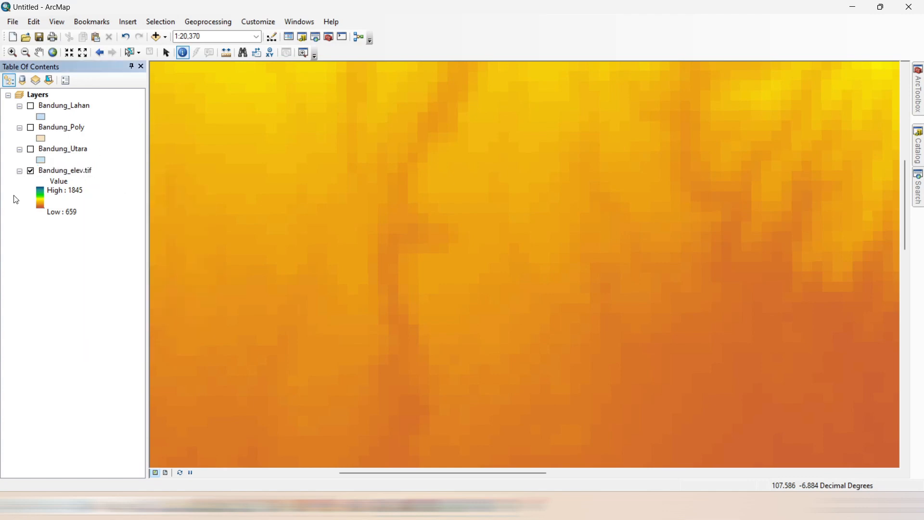
right_click(39, 96)
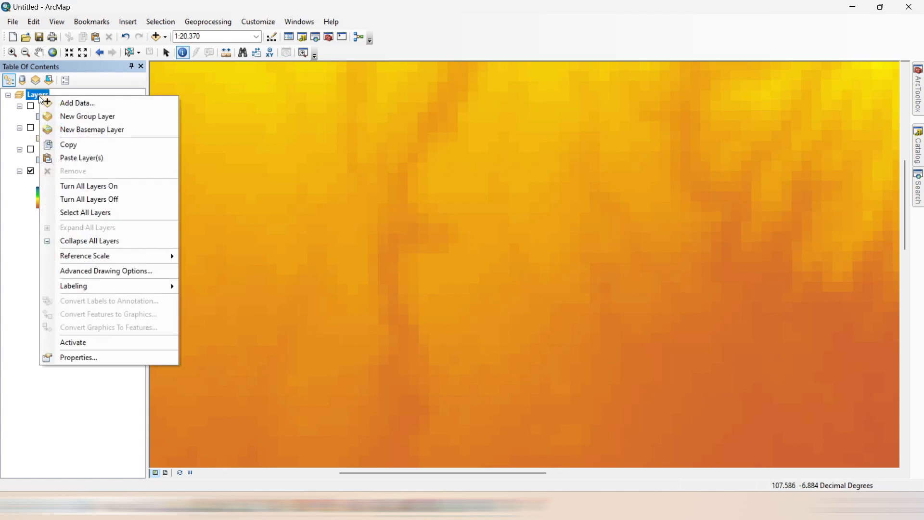
left_click(92, 158)
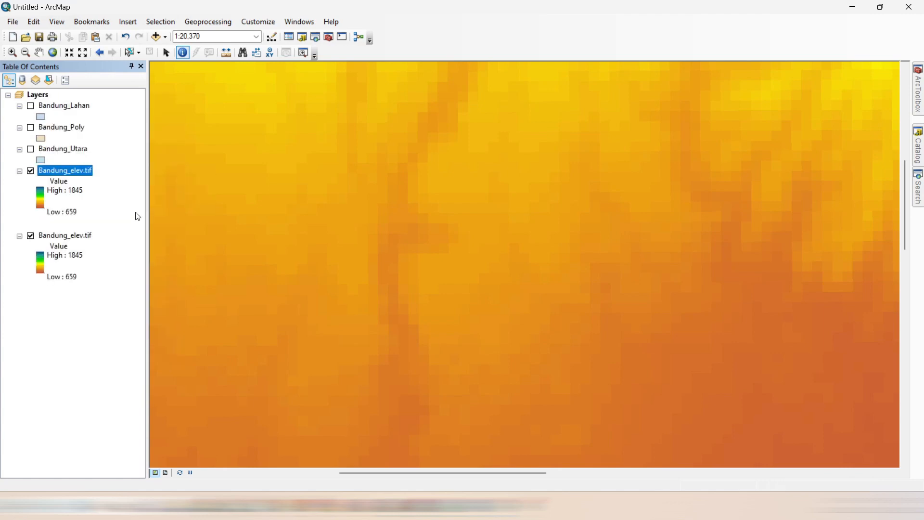
Step: Rename the upper copy of the Bandung_elev.tif layer as elev2
left_click(77, 173)
type("elev2")
key("Return")
Step: Symbolize elev2 as Classified, computing the histogram, with the red-orange, yellow, green and dark blue color ramp
double_click(48, 172)
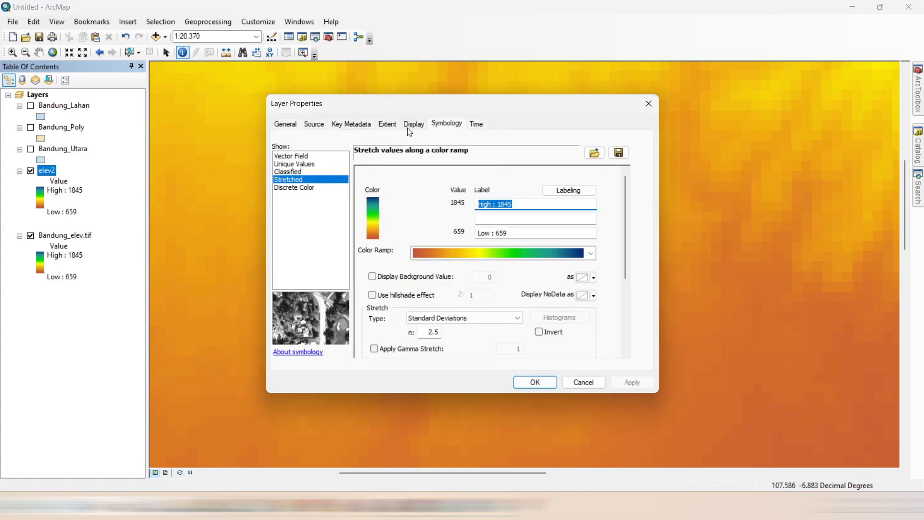
left_click(288, 172)
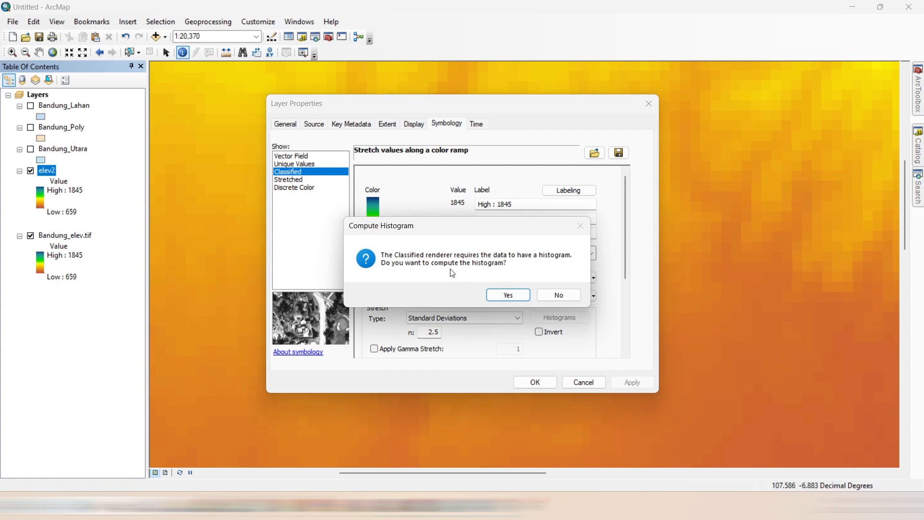
left_click(507, 295)
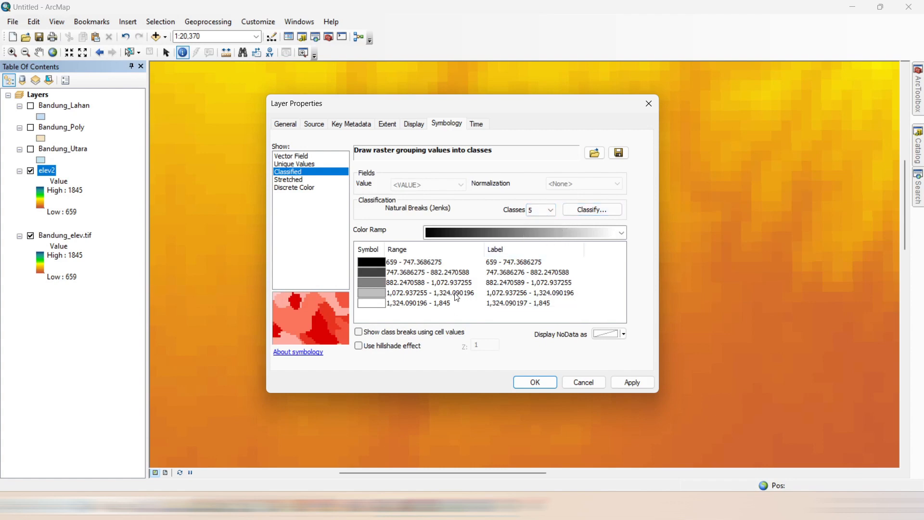
left_click(622, 235)
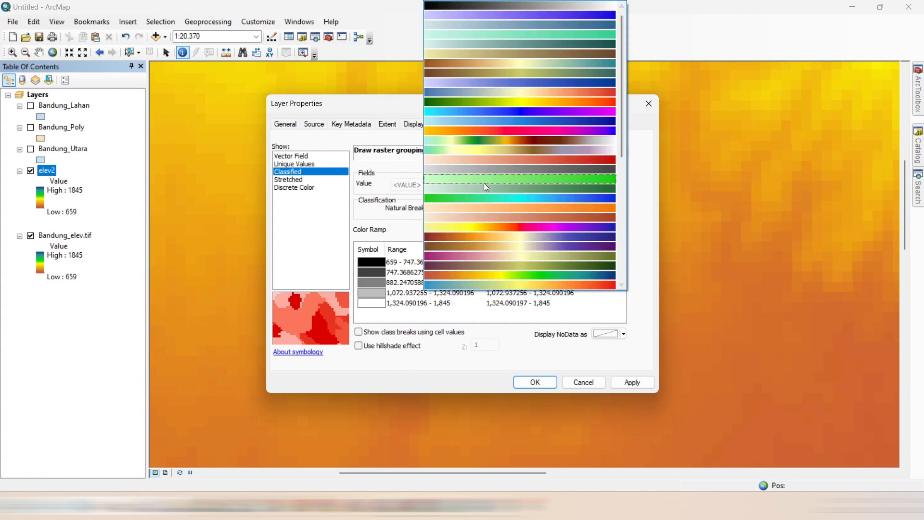
scroll(485, 186, "down", 2)
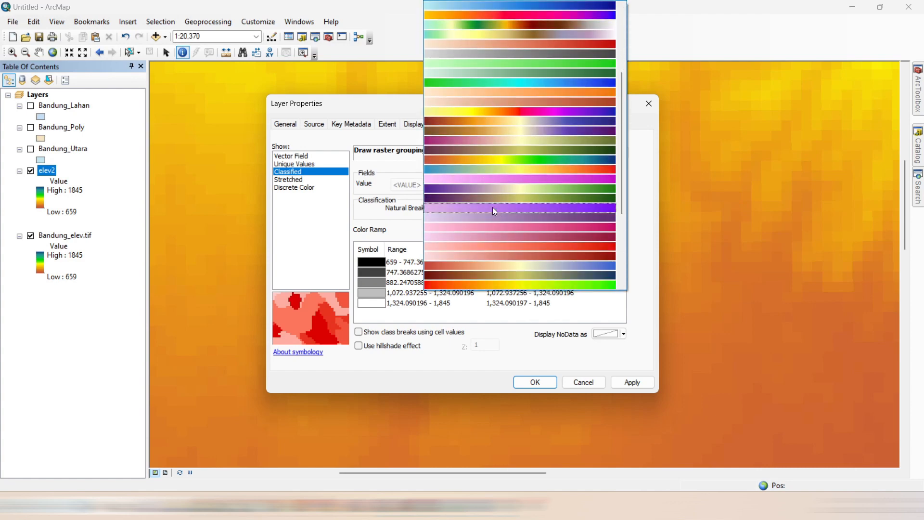
left_click(506, 160)
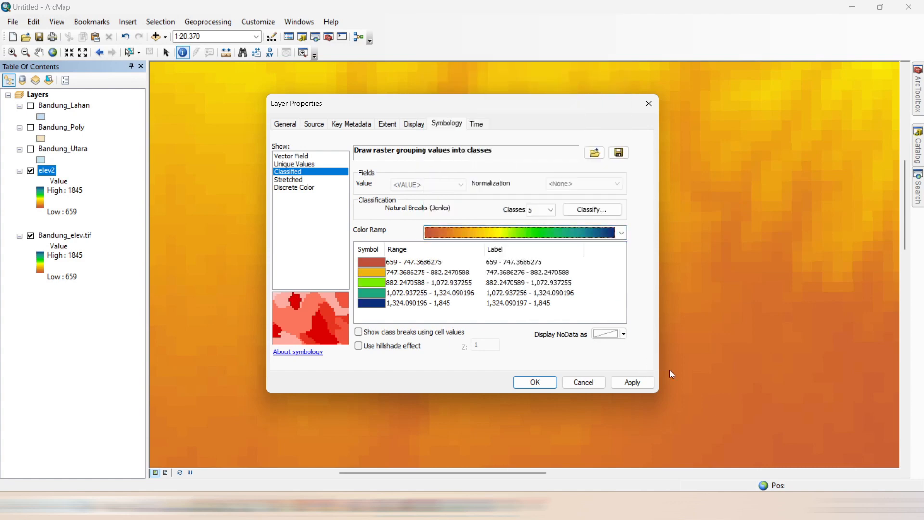
left_click(533, 380)
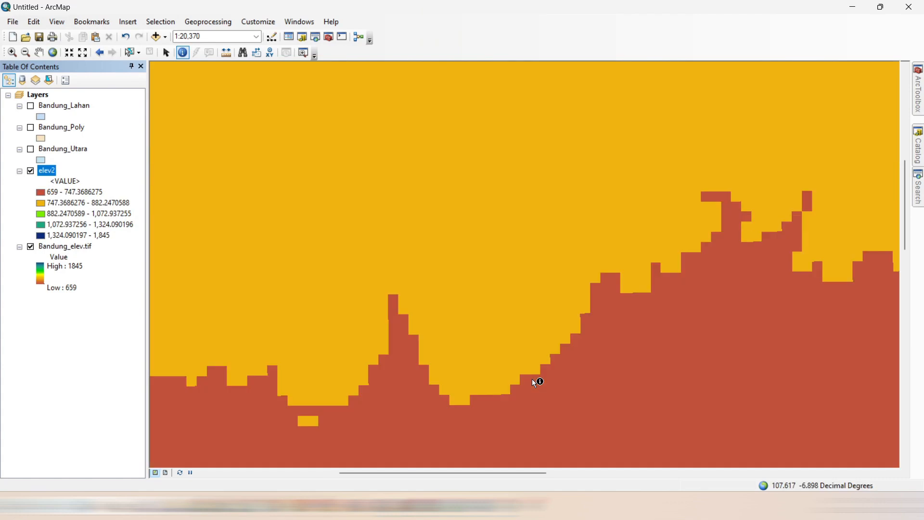
Step: View the map at full extent and compare the classified elev2 layer with the stretched elevation raster by toggling its visibility
left_click(53, 52)
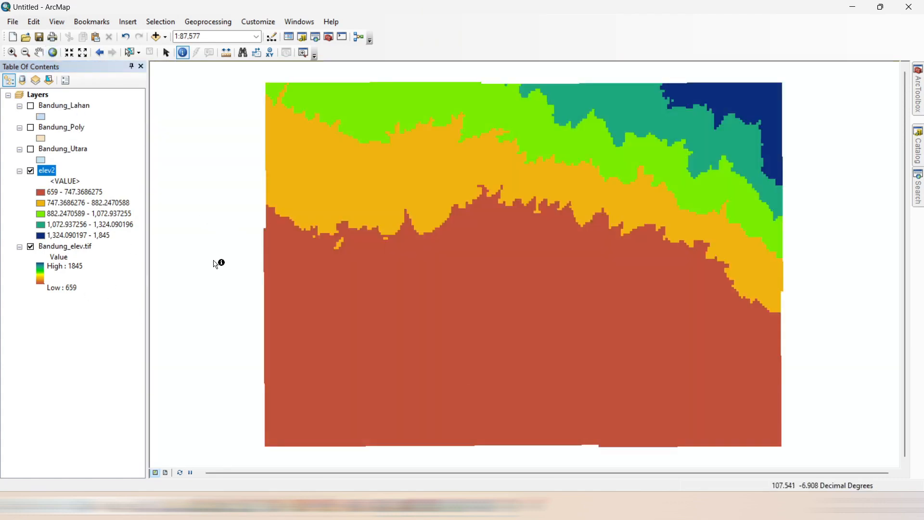
left_click(31, 172)
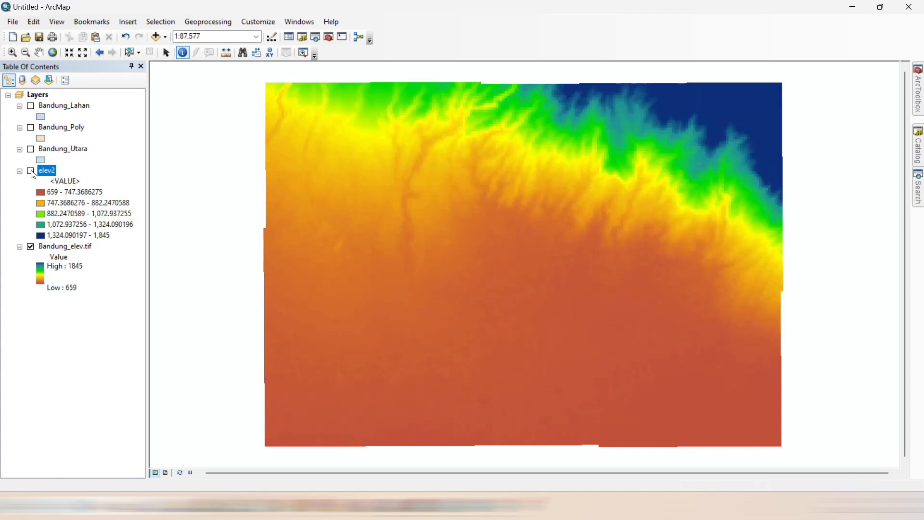
left_click(31, 171)
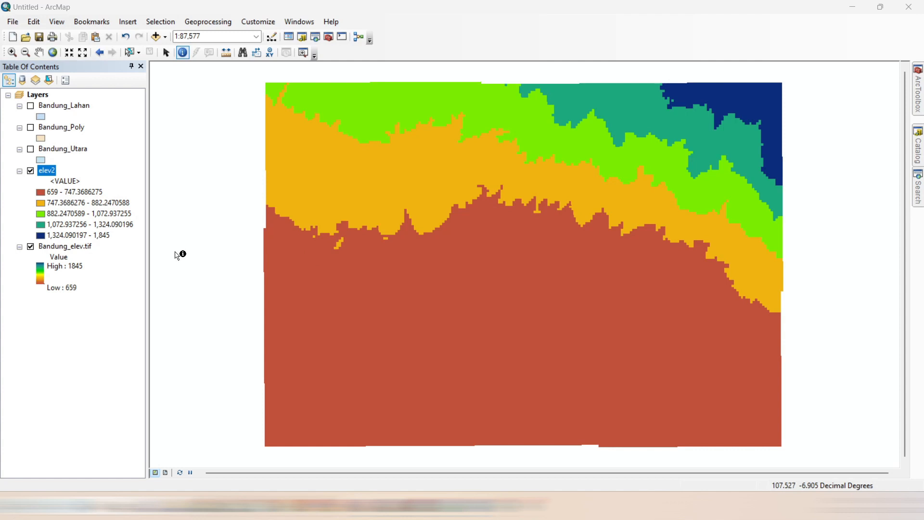
Step: Examine the raster information, extent and spatial reference in the source properties of the Bandung_elev.tif layer
left_click(80, 248)
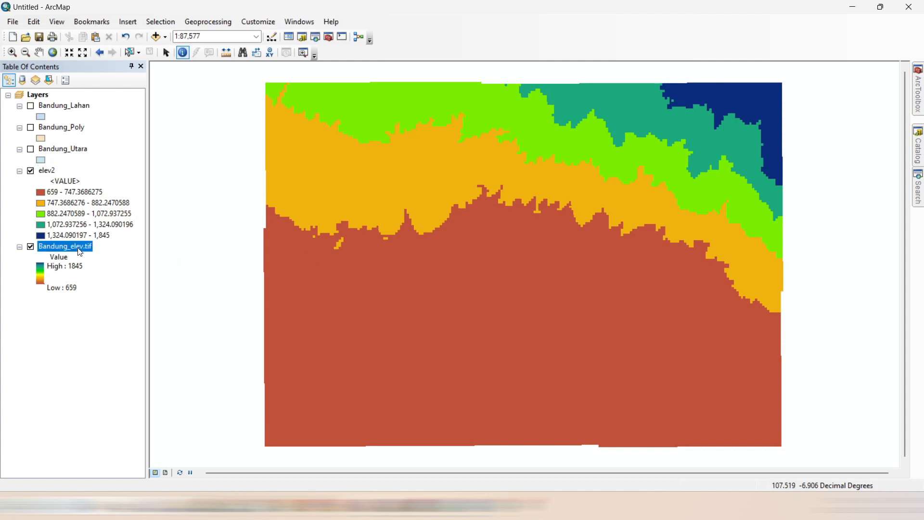
double_click(80, 248)
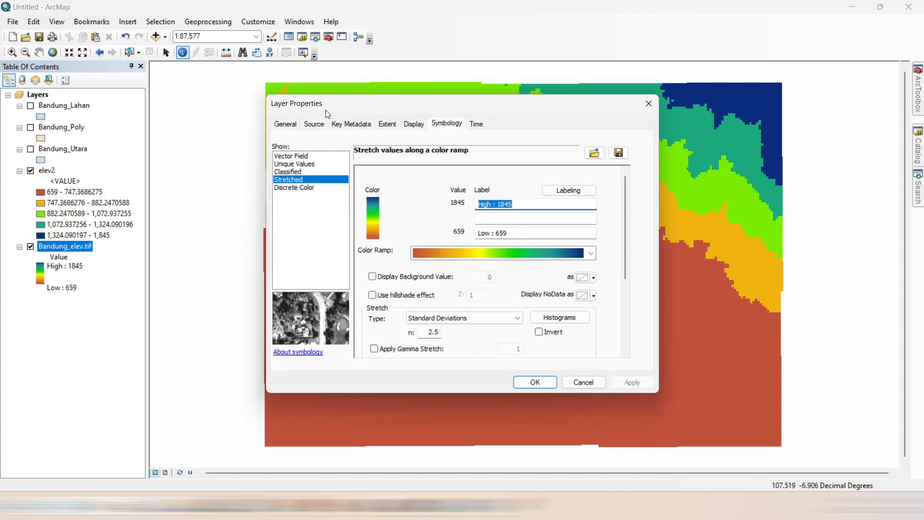
left_click(314, 127)
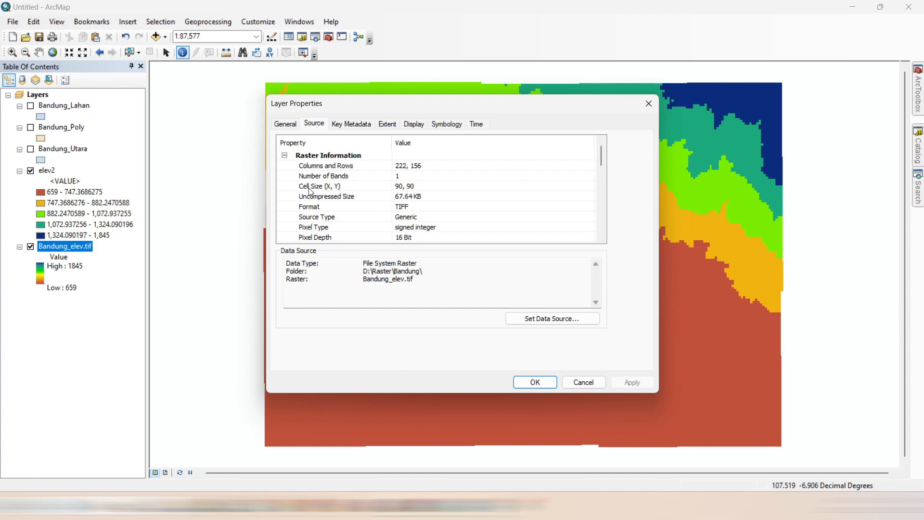
scroll(353, 187, "down", 4)
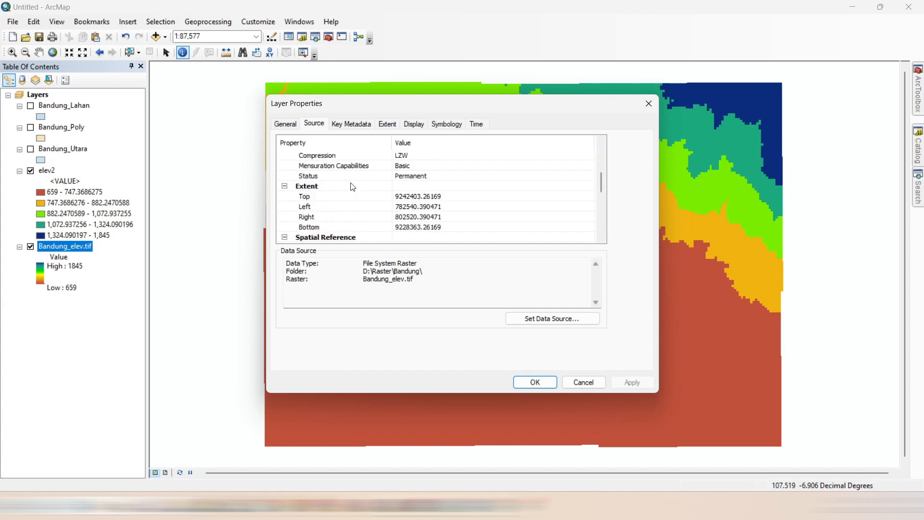
scroll(353, 187, "down", 3)
scroll(416, 204, "up", 1)
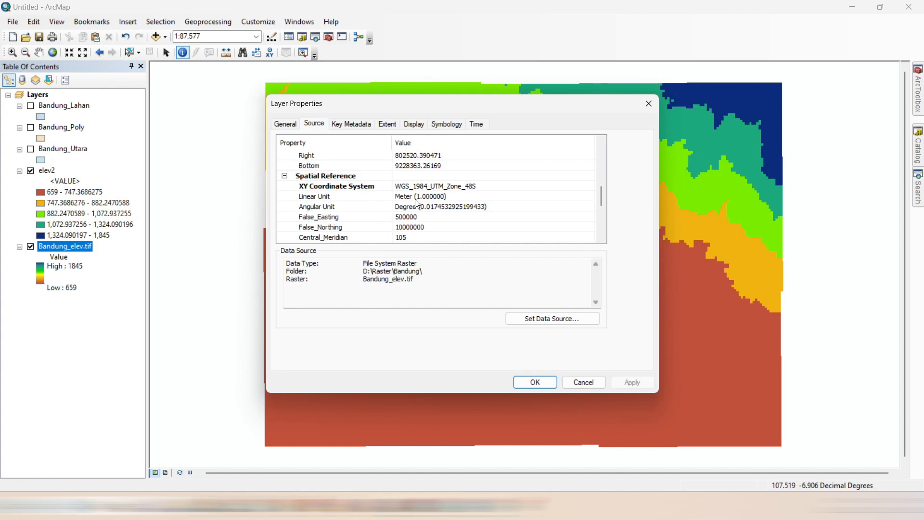
scroll(416, 202, "up", 6)
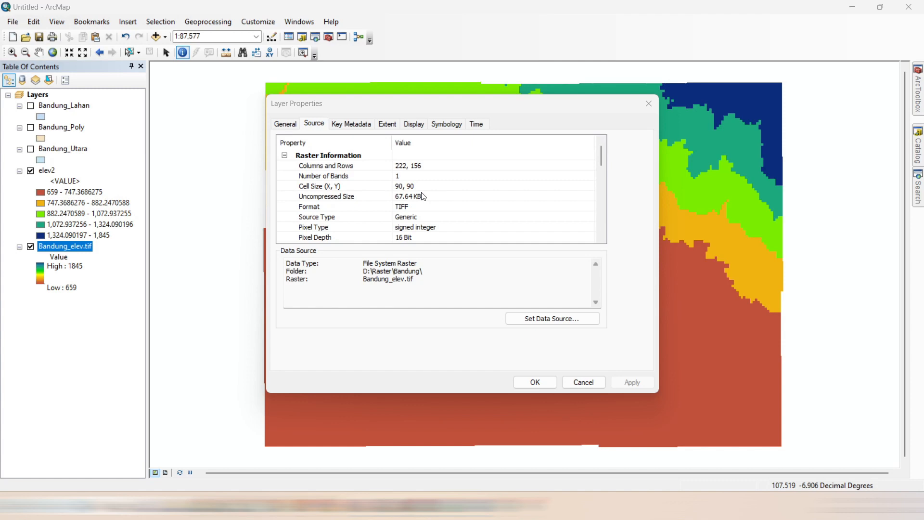
Step: Review the Bandung_elev.tif source properties from pixel type through the coordinate system to the band statistics, and close the layer properties
scroll(423, 197, "down", 1)
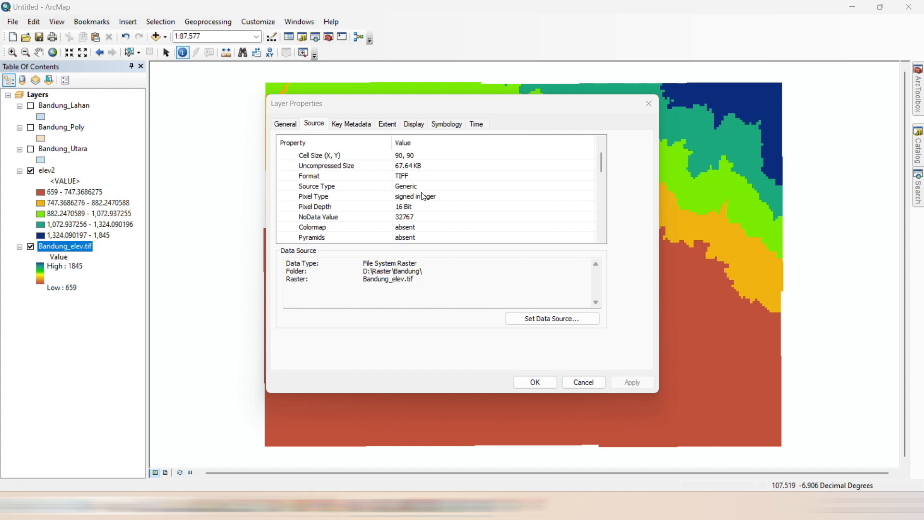
scroll(423, 197, "down", 3)
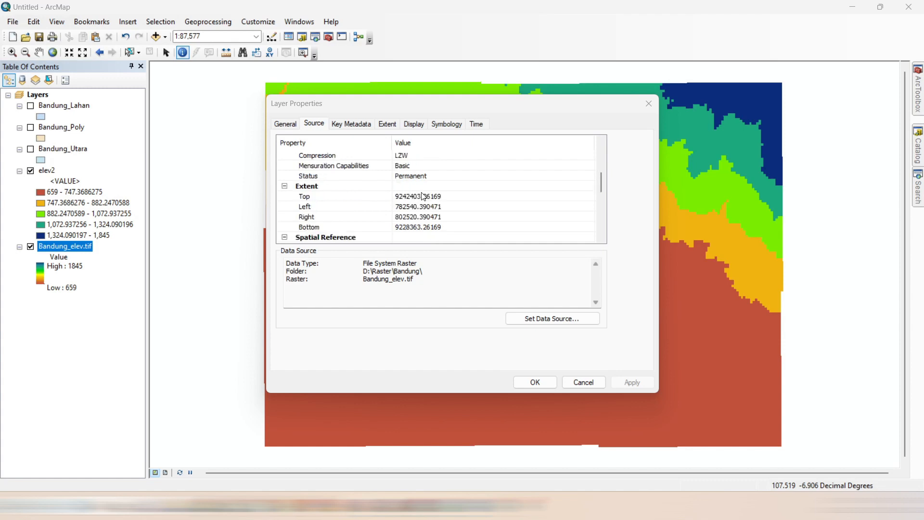
scroll(423, 196, "down", 1)
scroll(423, 196, "up", 1)
scroll(355, 202, "down", 2)
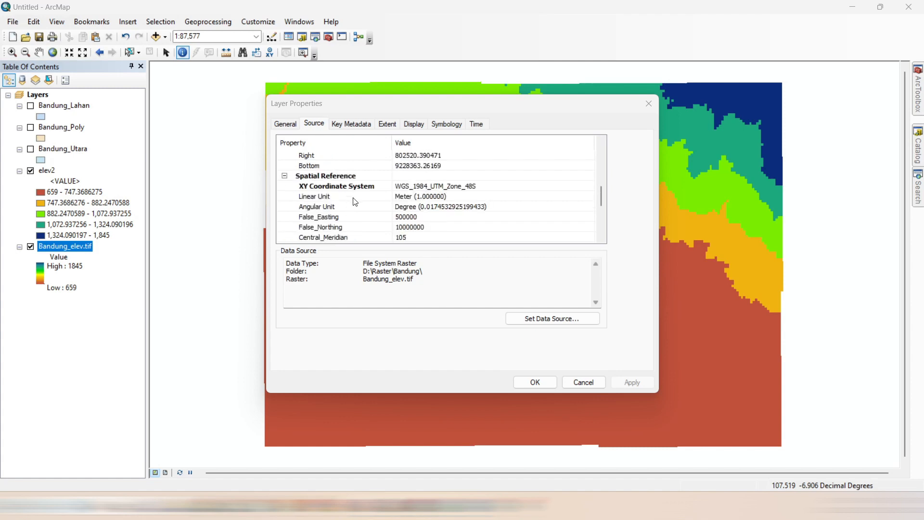
scroll(355, 202, "down", 4)
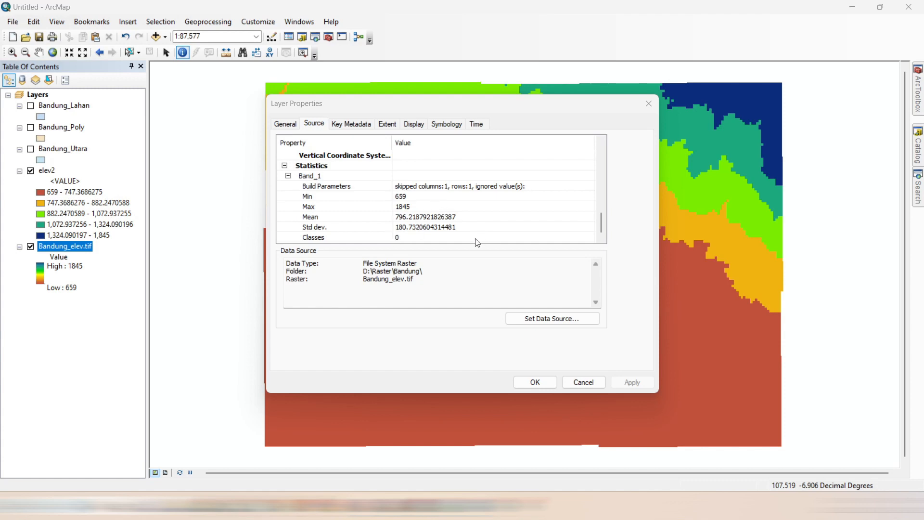
left_click(535, 382)
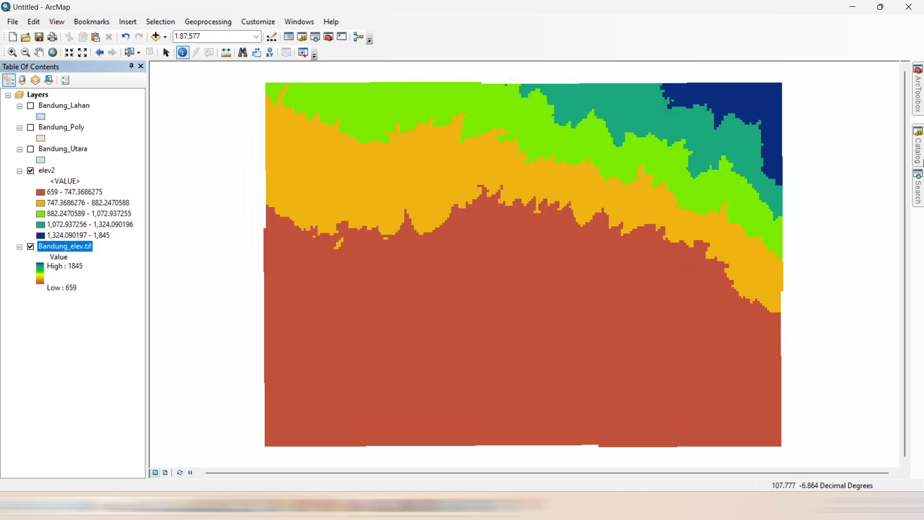
Step: Open the raster dataset properties of Bandung_elev.tif from the D:\Raster\Bandung folder connection in the Catalog
left_click(919, 158)
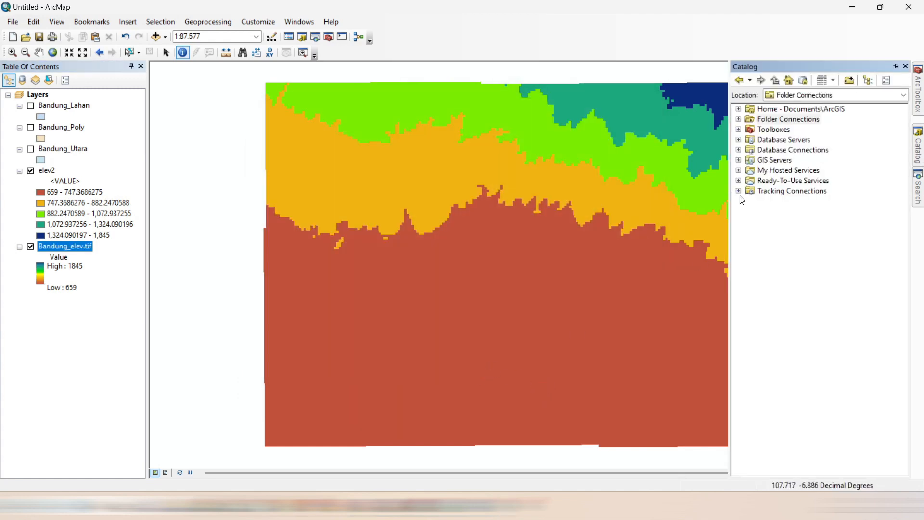
double_click(747, 119)
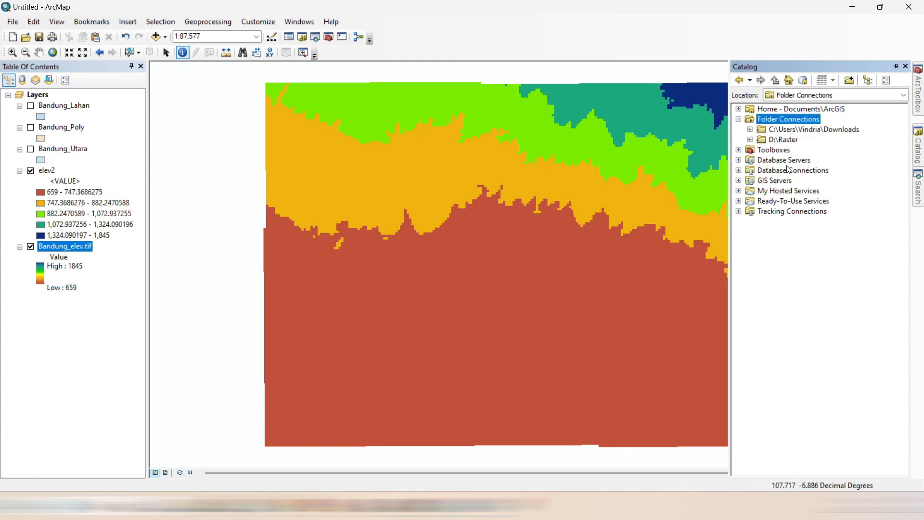
left_click(749, 139)
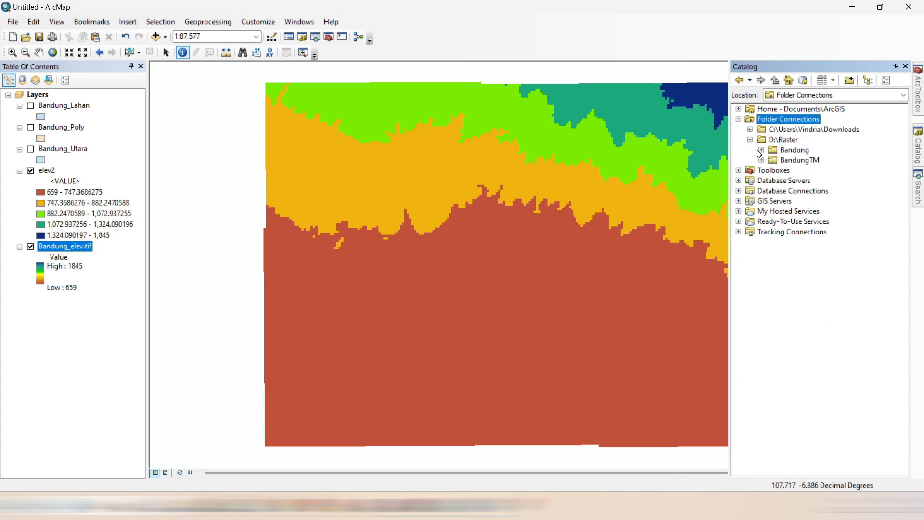
left_click(760, 150)
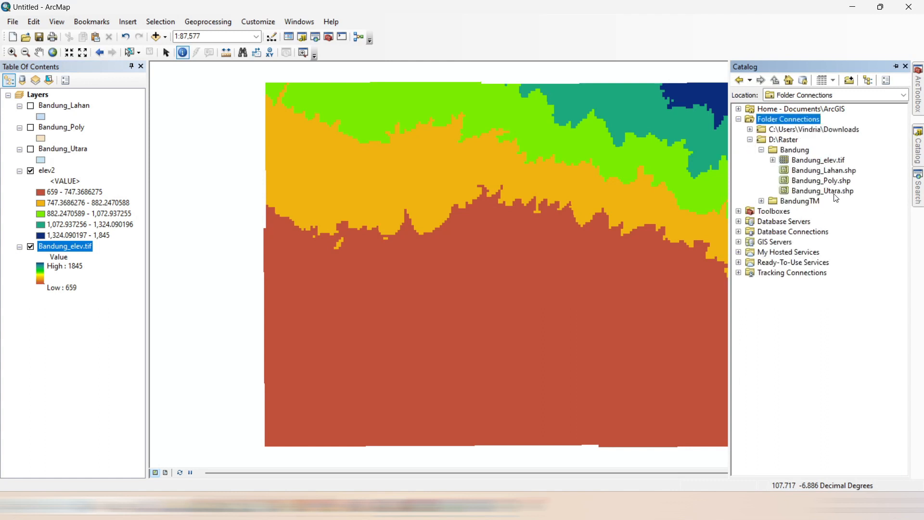
left_click(824, 164)
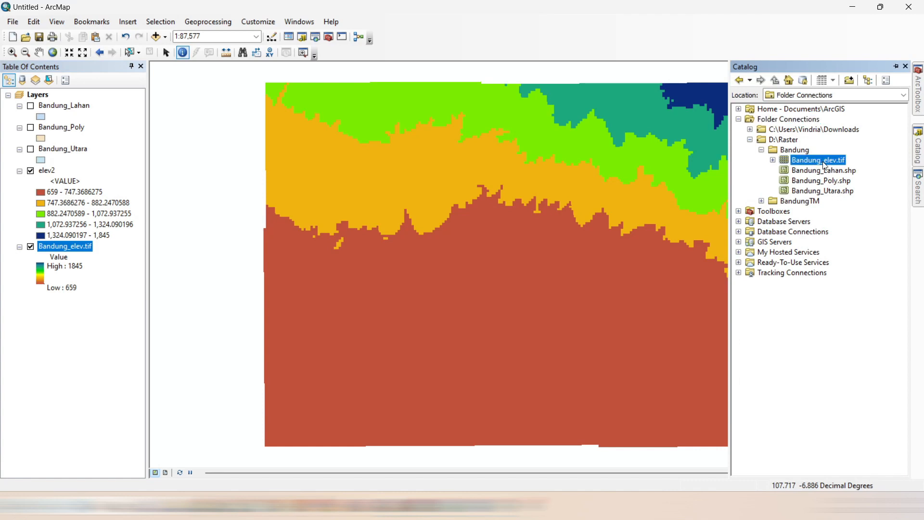
right_click(824, 164)
left_click(870, 324)
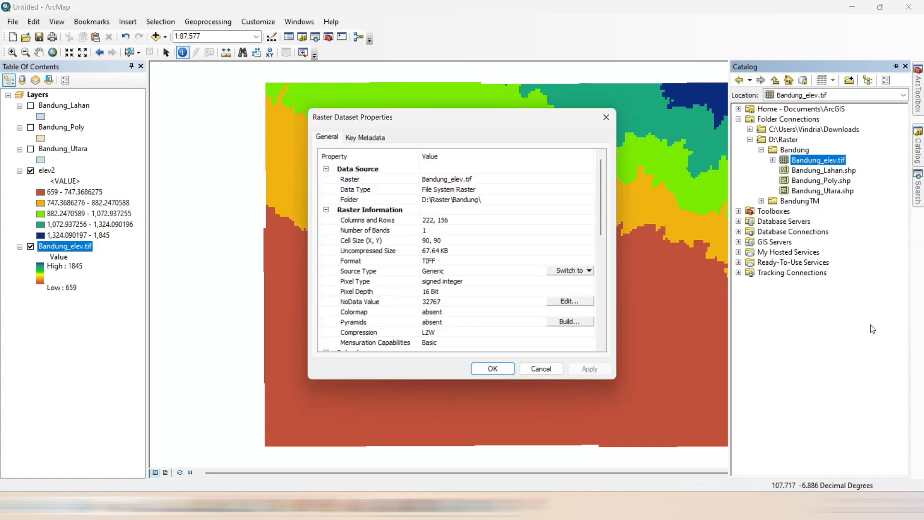
Step: Examine the dataset's raster information, band statistics and the available statistics options, and close the raster dataset properties
scroll(508, 229, "down", 2)
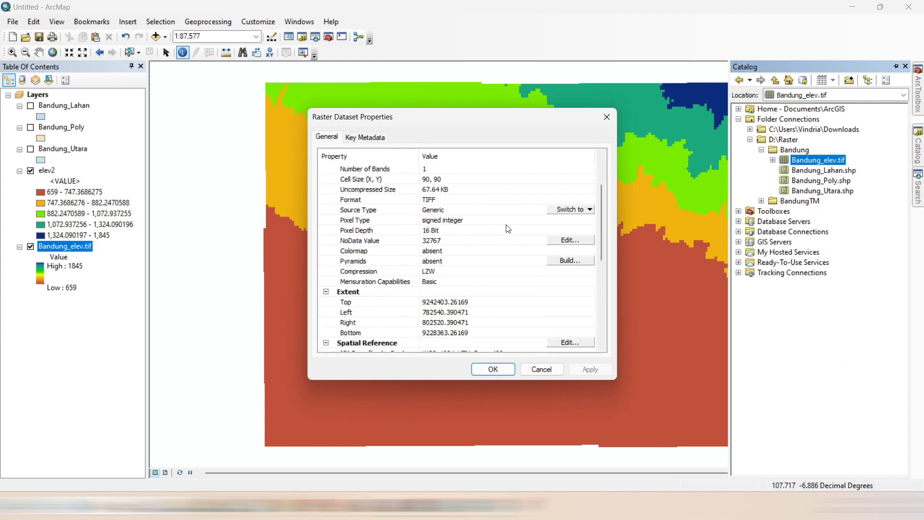
scroll(508, 229, "down", 6)
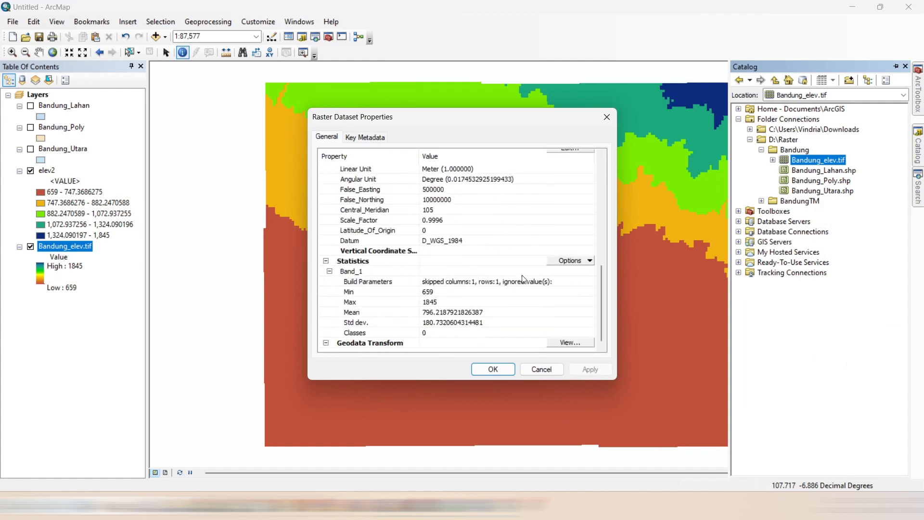
left_click(590, 264)
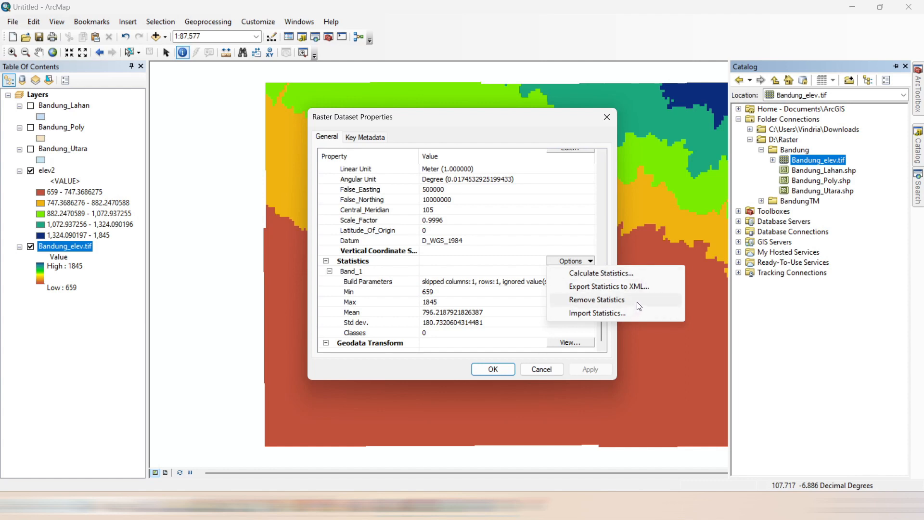
left_click(478, 383)
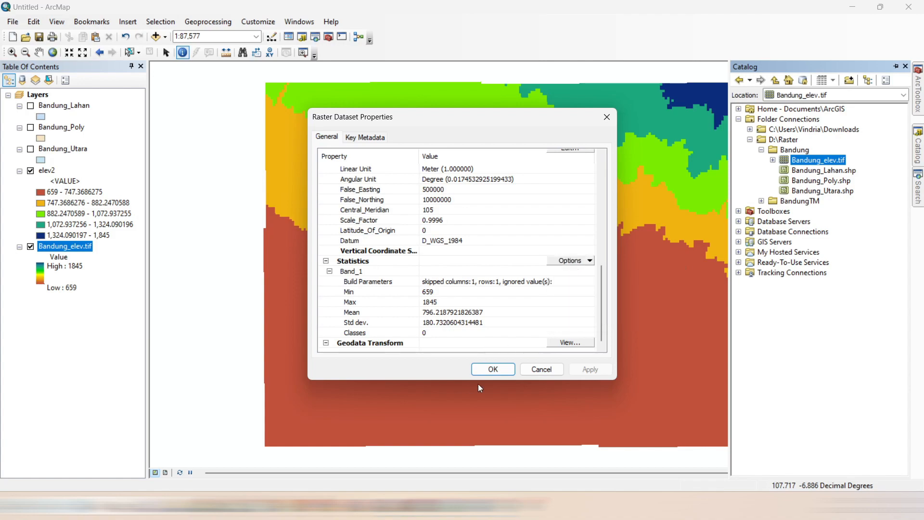
left_click(497, 370)
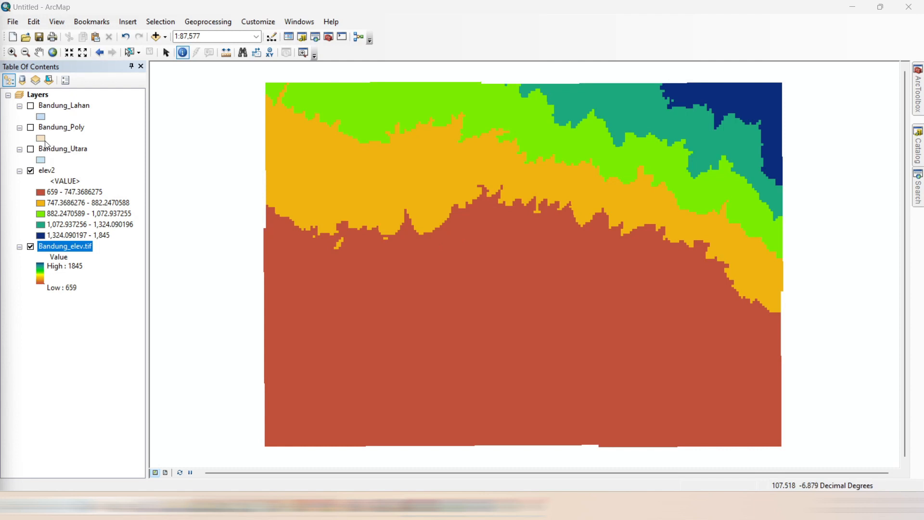
Step: Display the Bandung_Poly layer over the elevation rasters and open the Raster Calculator from the Spatial Analyst Map Algebra tools
left_click(31, 127)
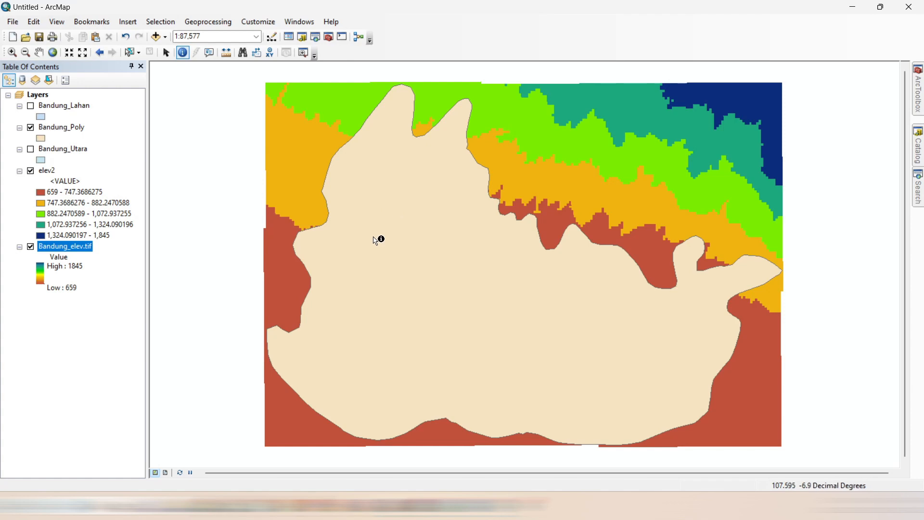
left_click(918, 99)
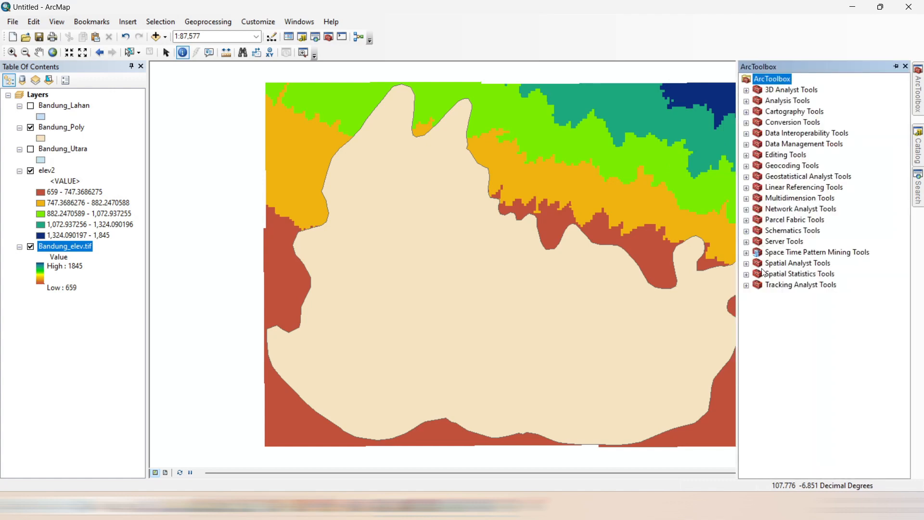
left_click(748, 264)
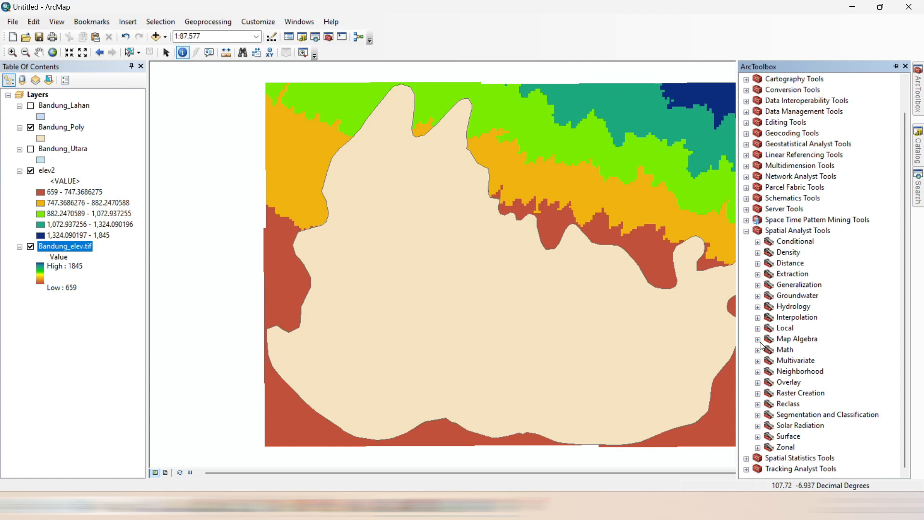
left_click(758, 339)
left_click(805, 340)
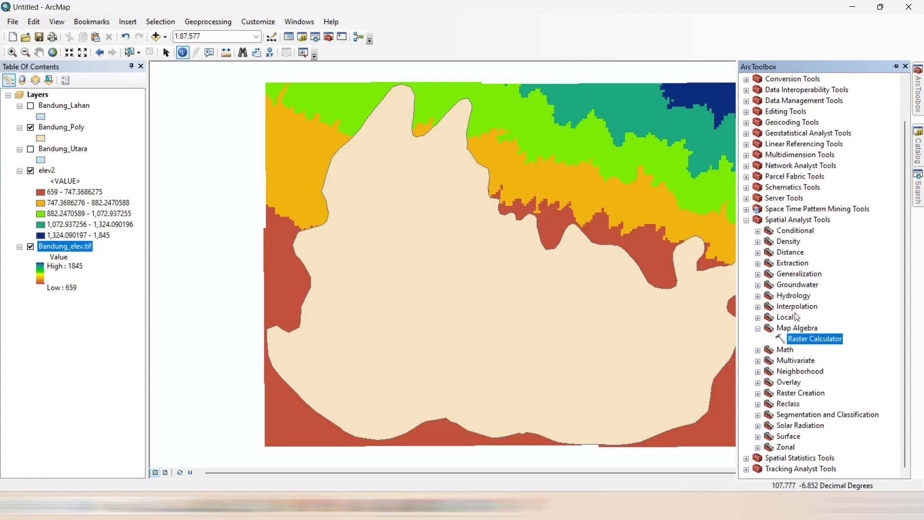
double_click(807, 339)
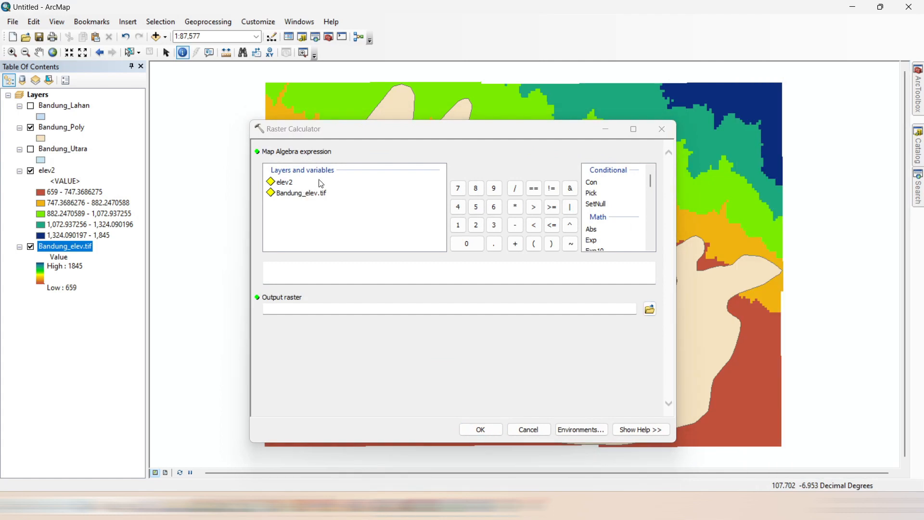
Step: Enter "Bandung_elev.tif" as the map algebra expression in the Raster Calculator
left_click(369, 135)
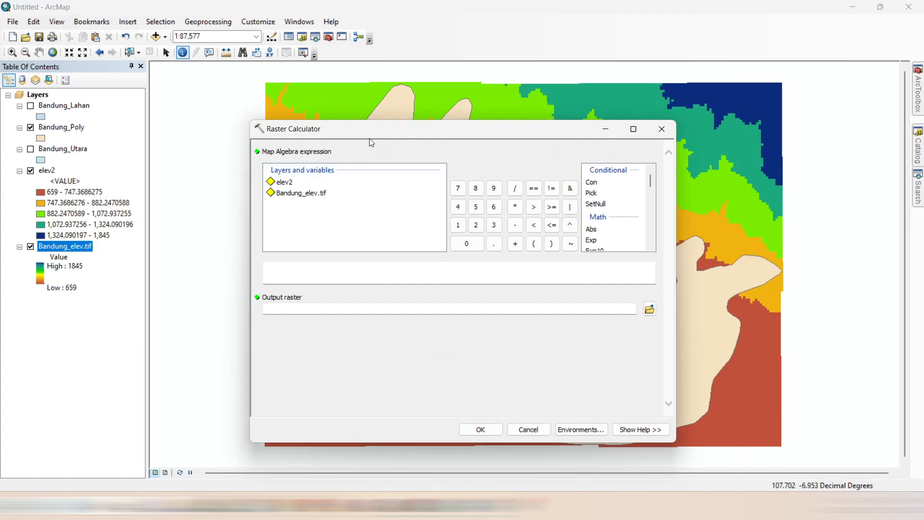
double_click(305, 198)
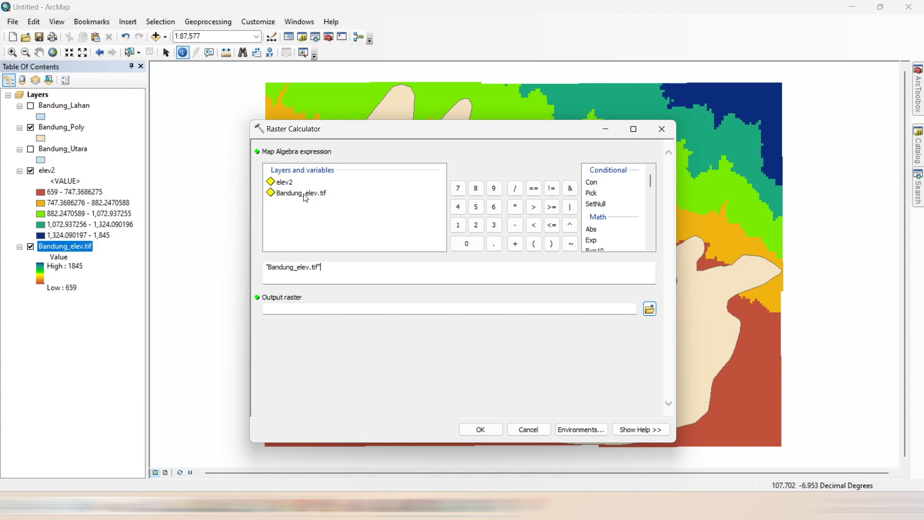
left_click_drag(329, 267, 246, 262)
left_click(340, 269)
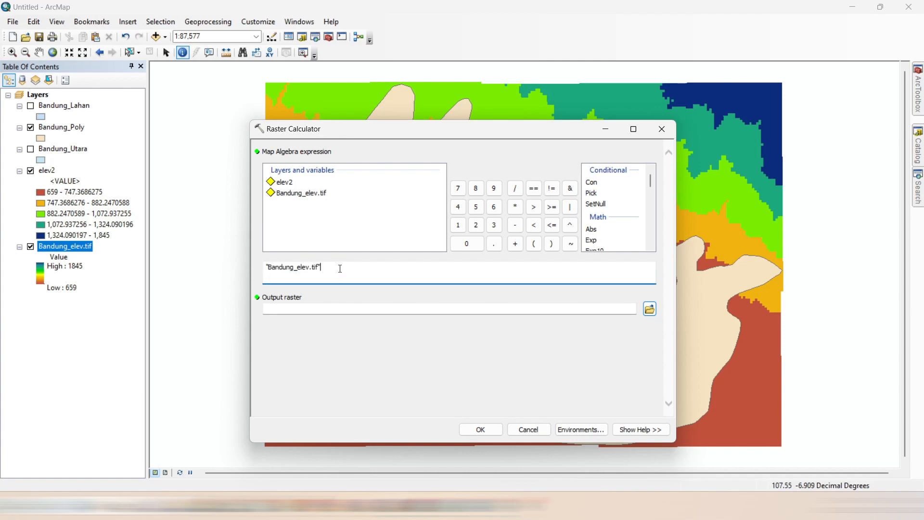
Step: Set the Raster Calculator's output raster to elev_mask in the D:\Raster folder
left_click(650, 310)
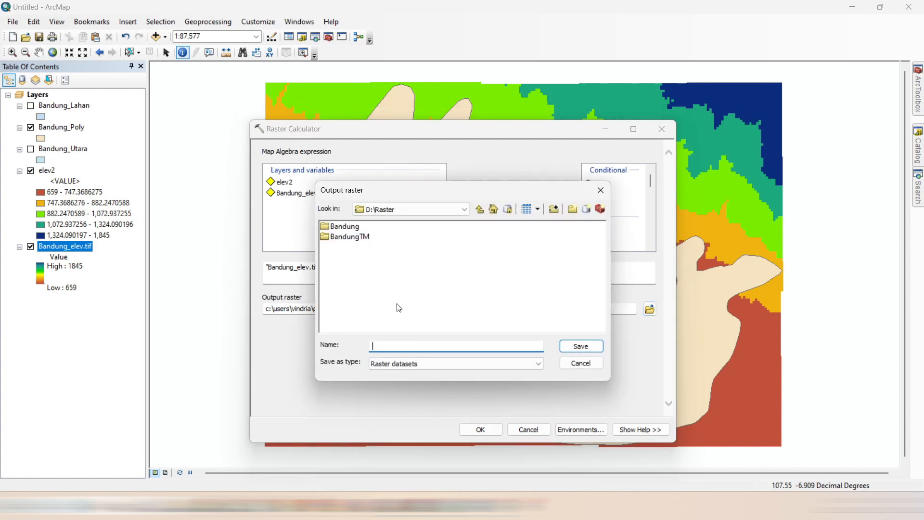
type("elev_mask")
left_click(582, 350)
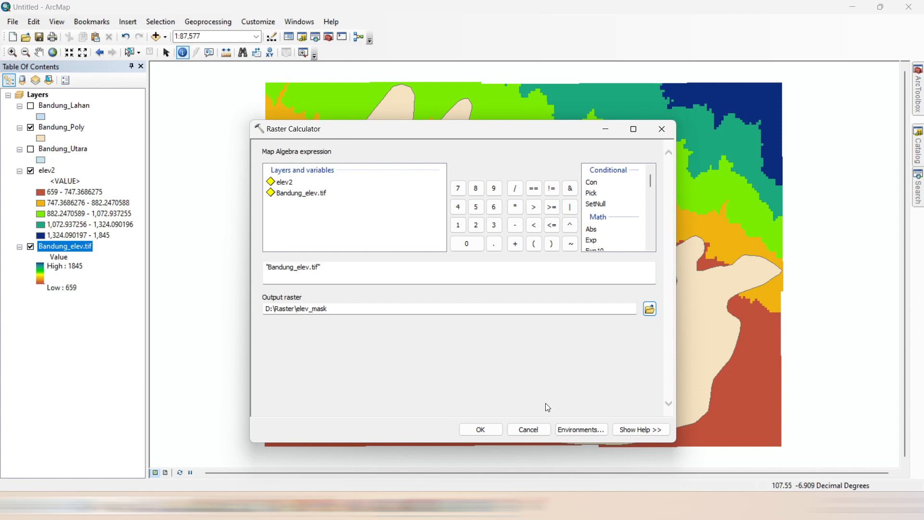
Step: Set the Raster Analysis mask to Bandung_Poly in the Raster Calculator's environment settings and run the calculation
left_click(575, 431)
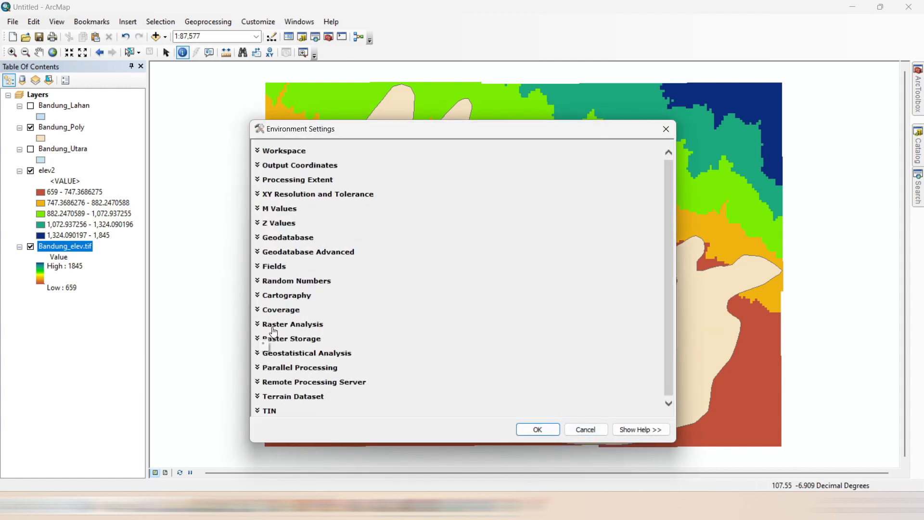
left_click(262, 329)
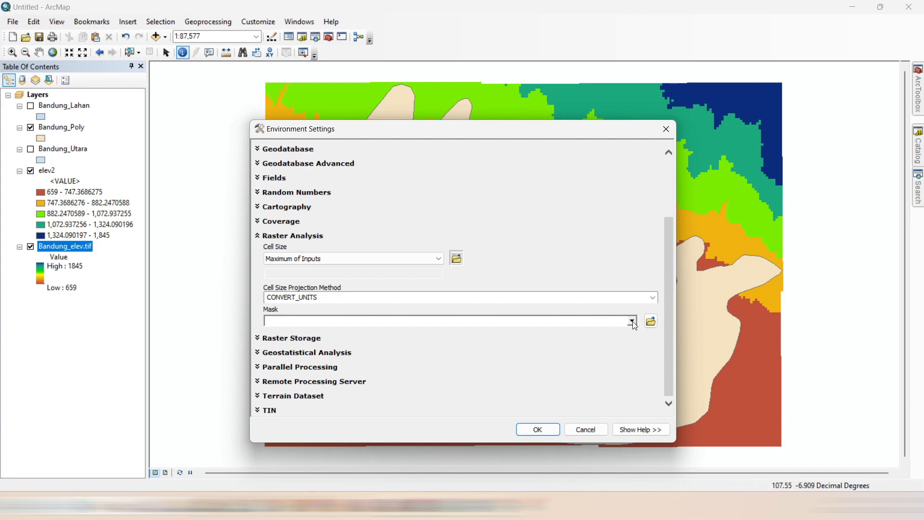
left_click(633, 322)
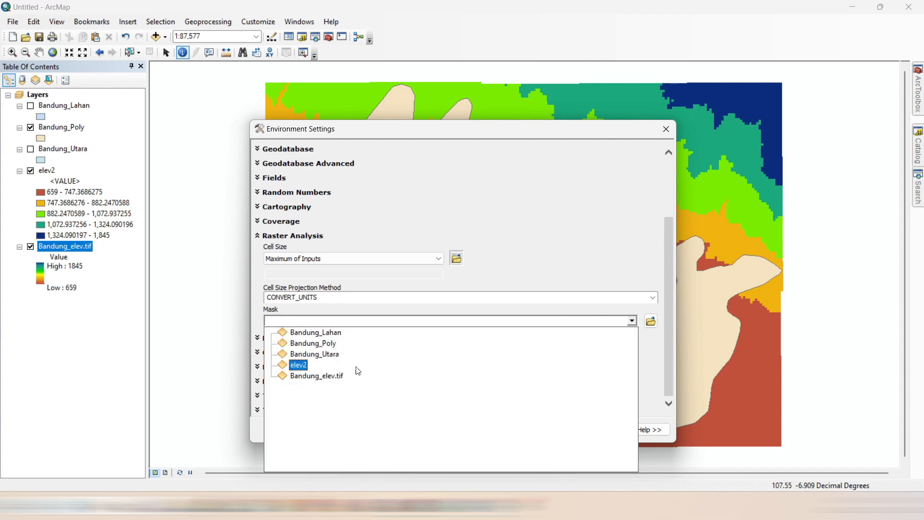
left_click(318, 350)
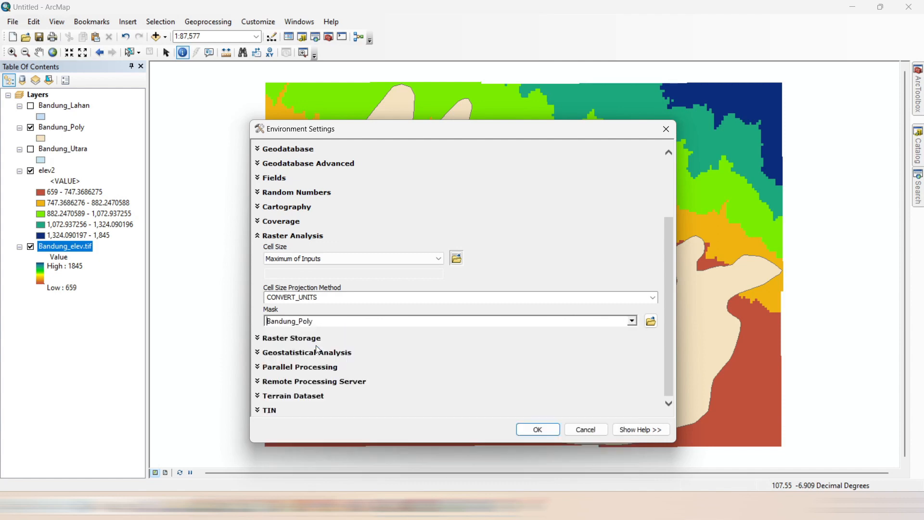
left_click(527, 429)
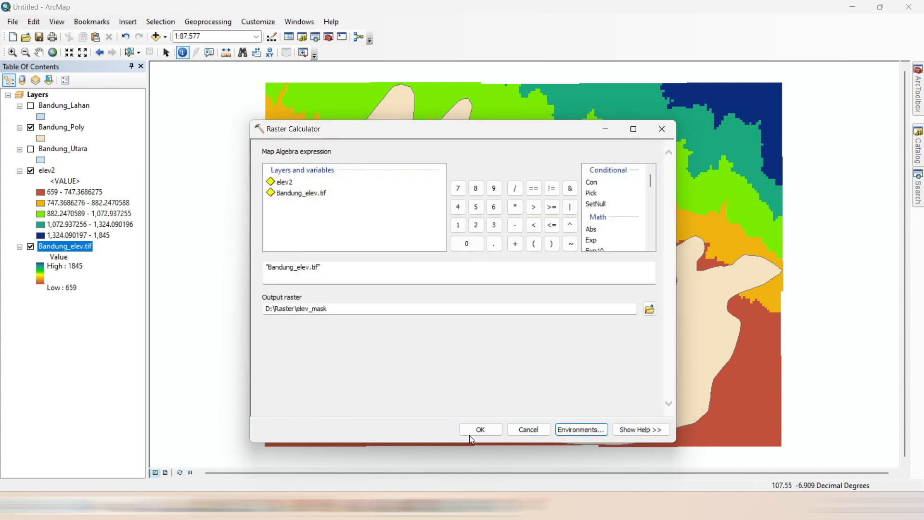
left_click(480, 429)
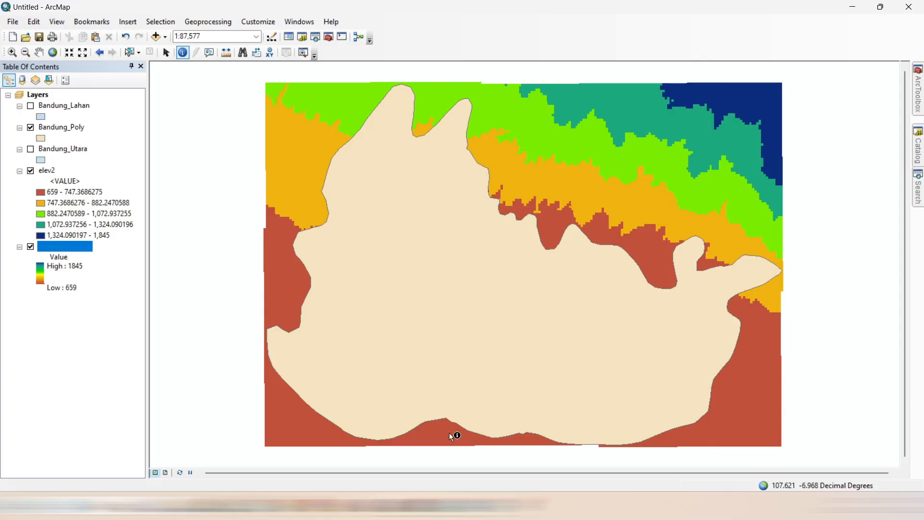
Step: Compare the elev_mask raster with the Bandung_Poly outline, and display Bandung_Utara with Bandung_Poly hidden
left_click(31, 128)
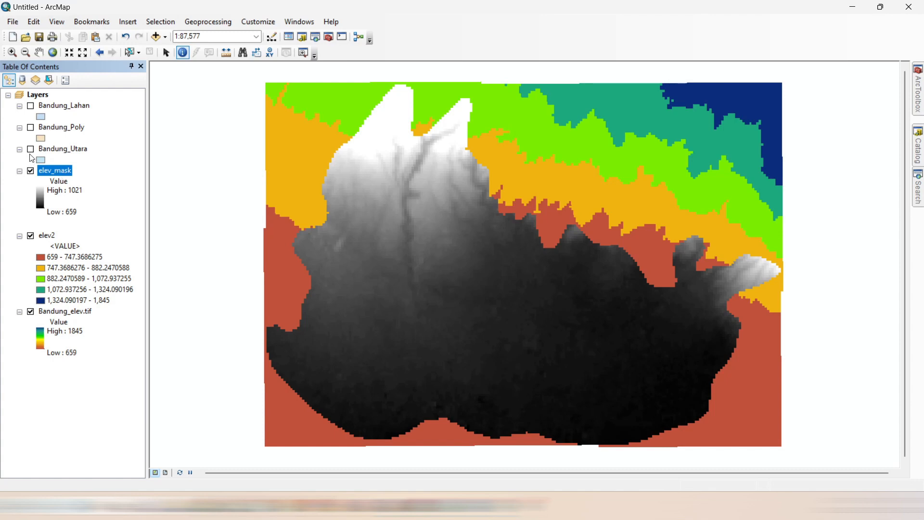
left_click(30, 127)
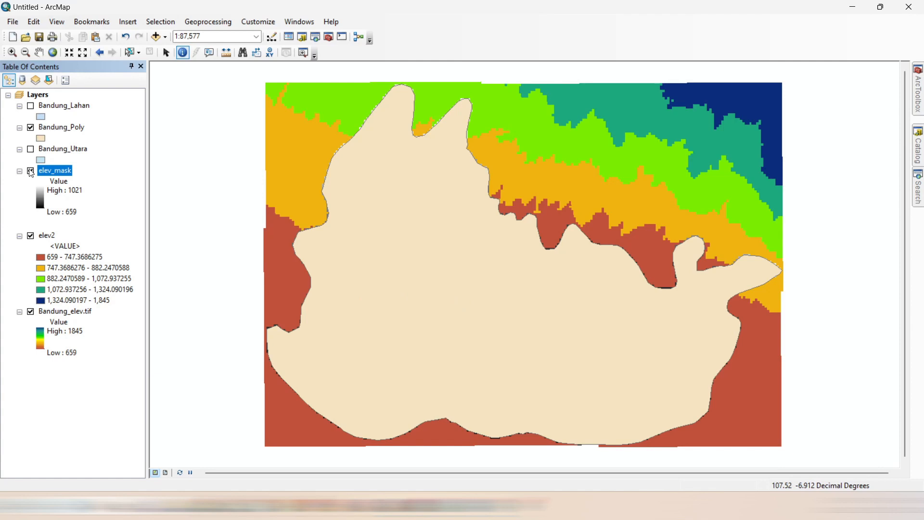
left_click(31, 149)
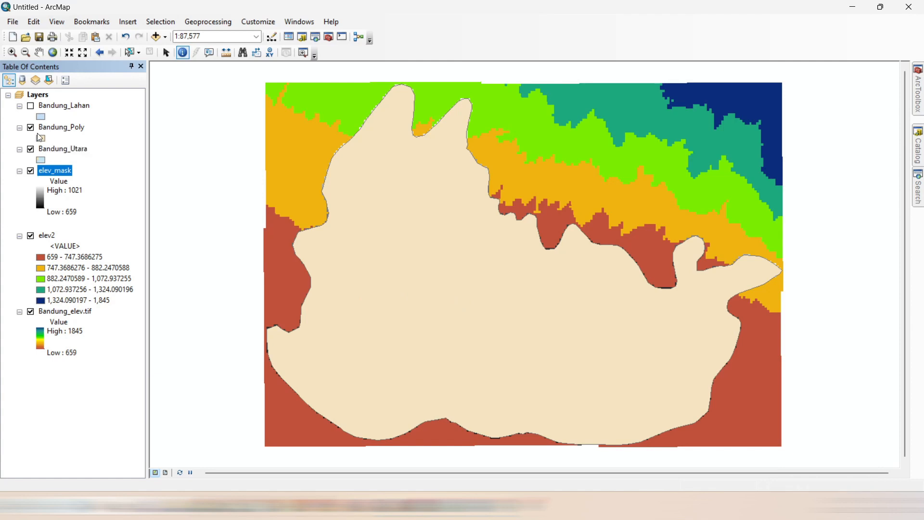
left_click(30, 129)
left_click(30, 128)
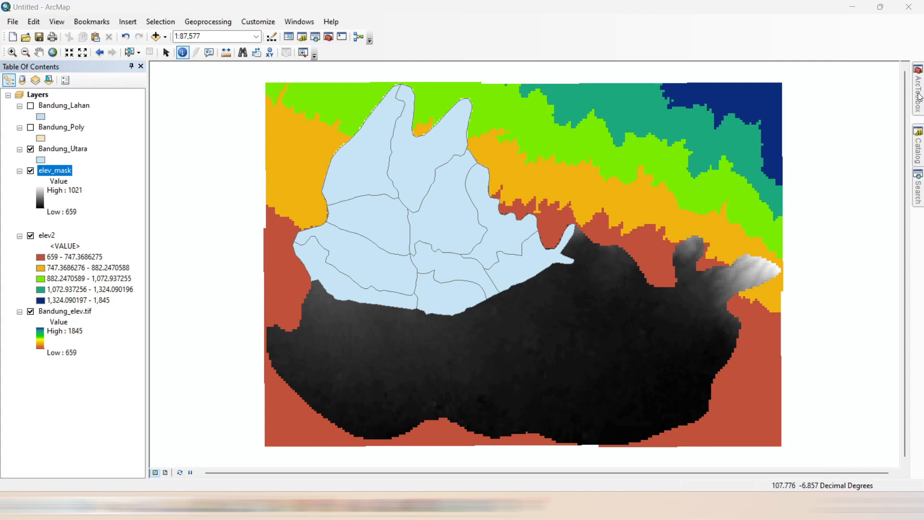
Step: Set up a new Raster Calculator run with the expression "Bandung_elev.tif" and the output raster elev_extent in D:\Raster
left_click(918, 94)
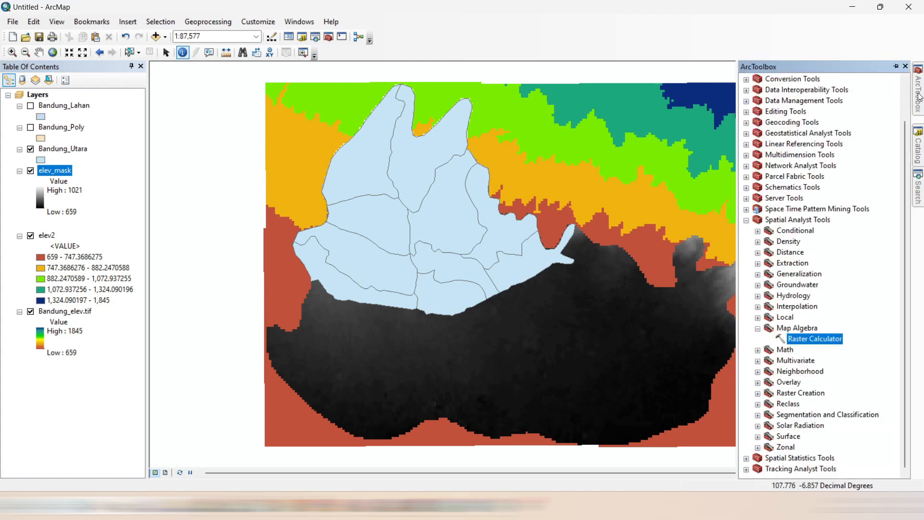
double_click(808, 341)
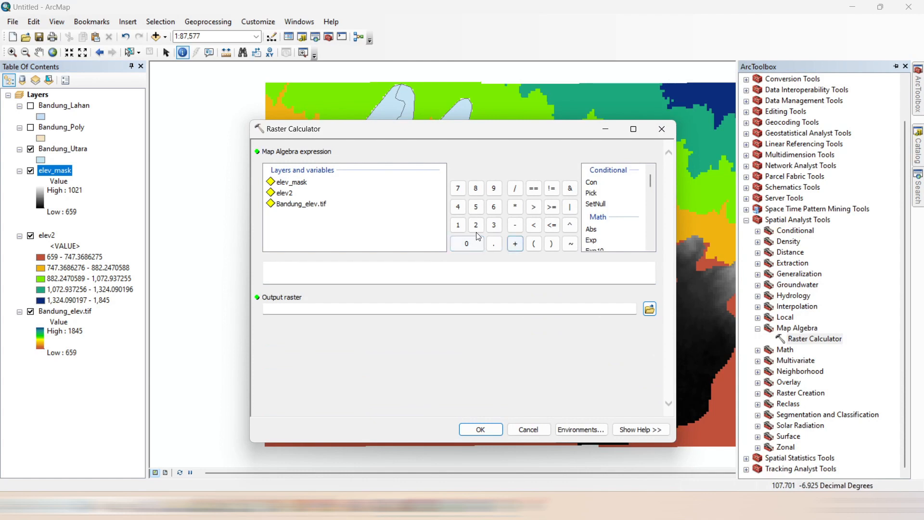
double_click(296, 205)
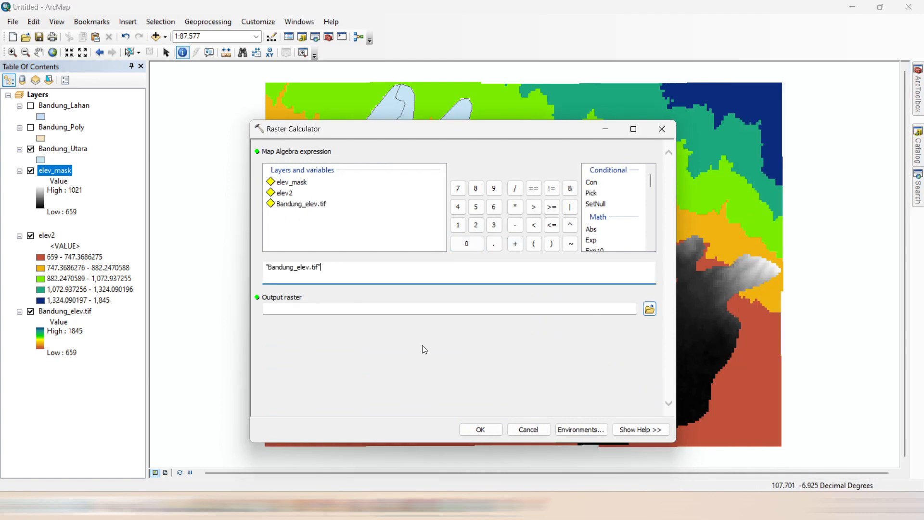
left_click(649, 308)
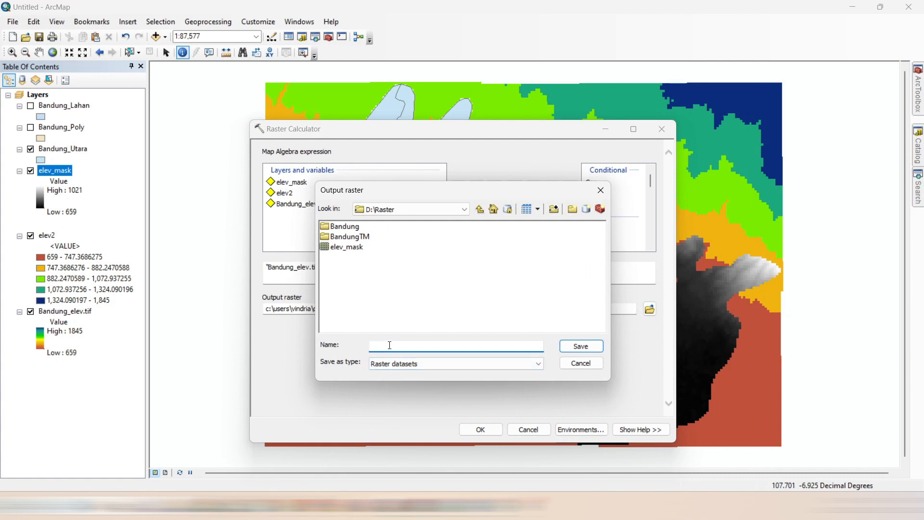
type("elev_extent")
left_click(580, 346)
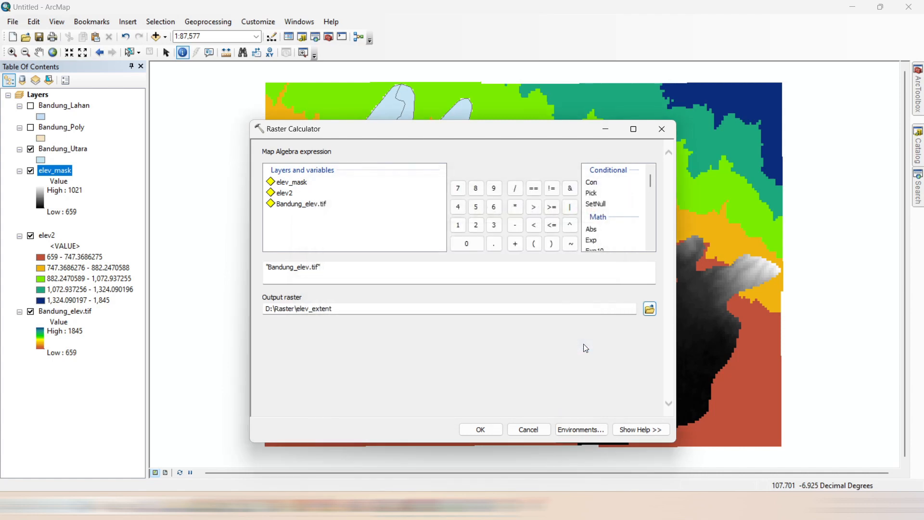
Step: Set the processing extent to Same as layer Bandung_Utara in the environment settings and run the Raster Calculator
left_click(576, 430)
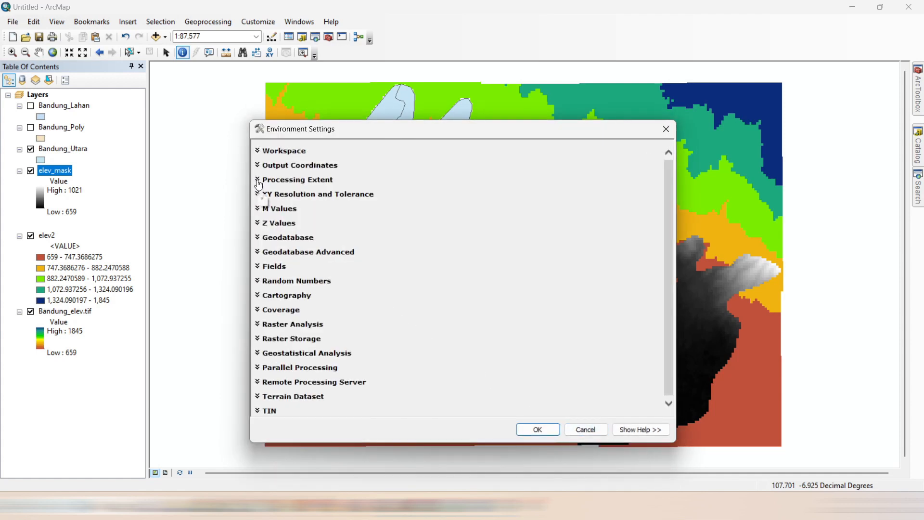
left_click(260, 180)
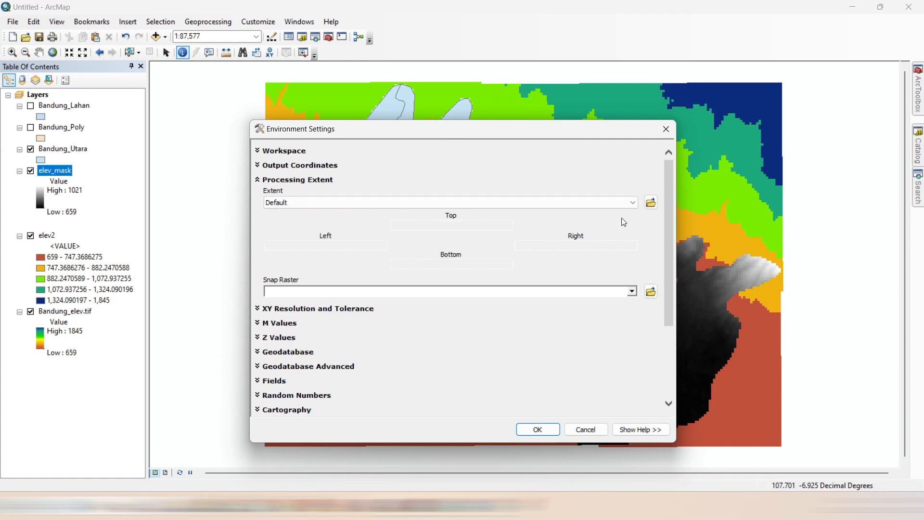
left_click(449, 203)
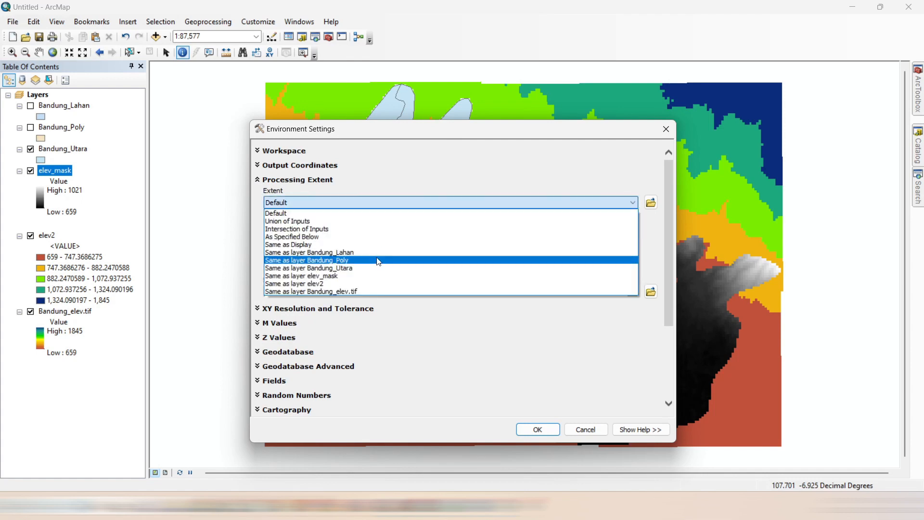
left_click(366, 268)
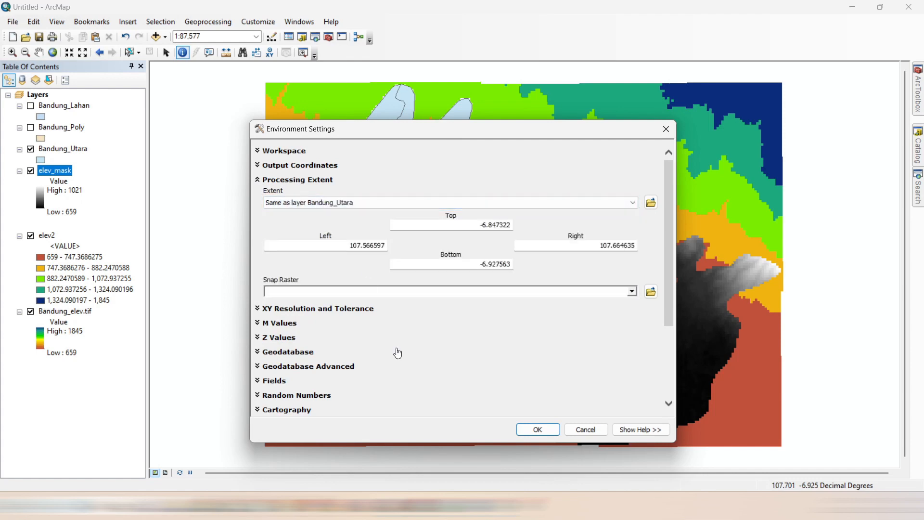
left_click(531, 433)
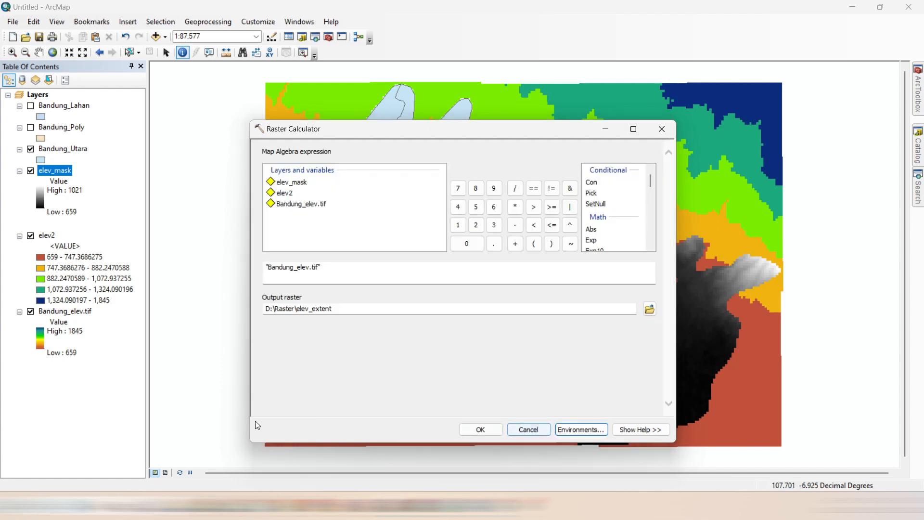
left_click(469, 430)
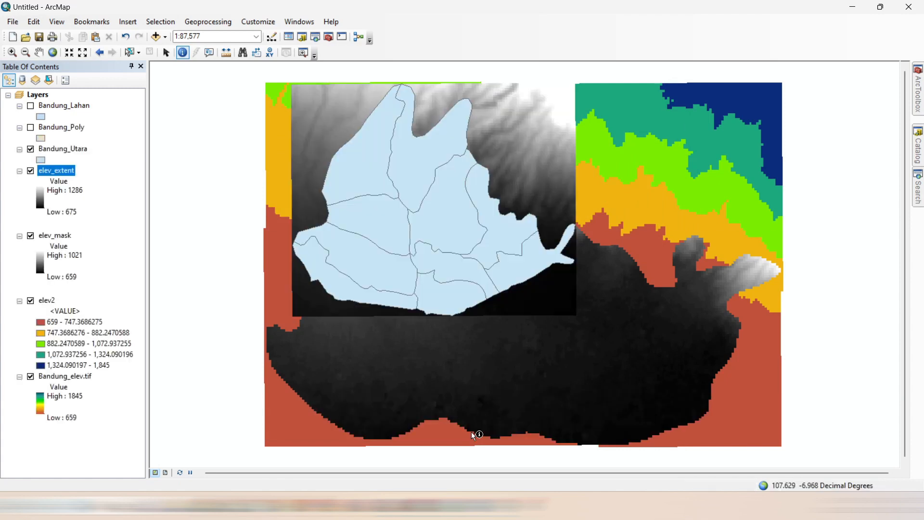
Step: Hide the elev_mask and elev2 layers and collapse the Bandung_elev.tif legend
left_click(31, 236)
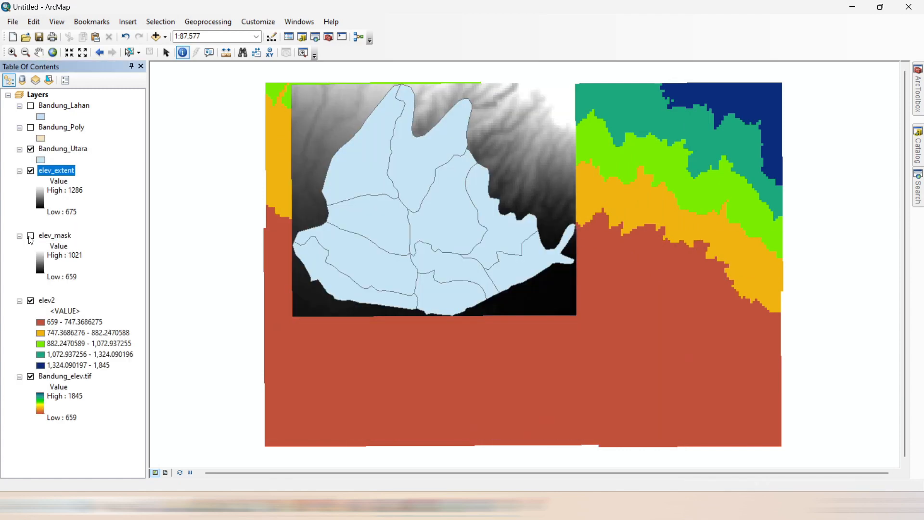
left_click(31, 301)
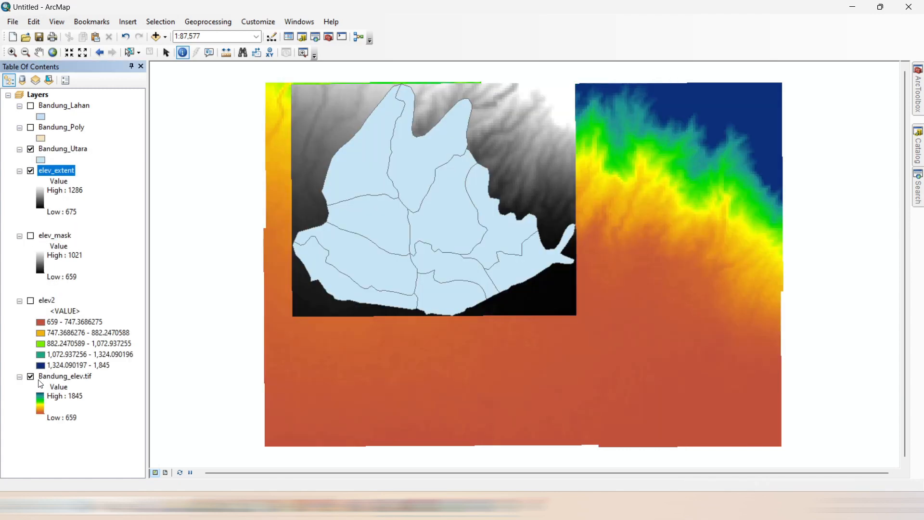
left_click(19, 376)
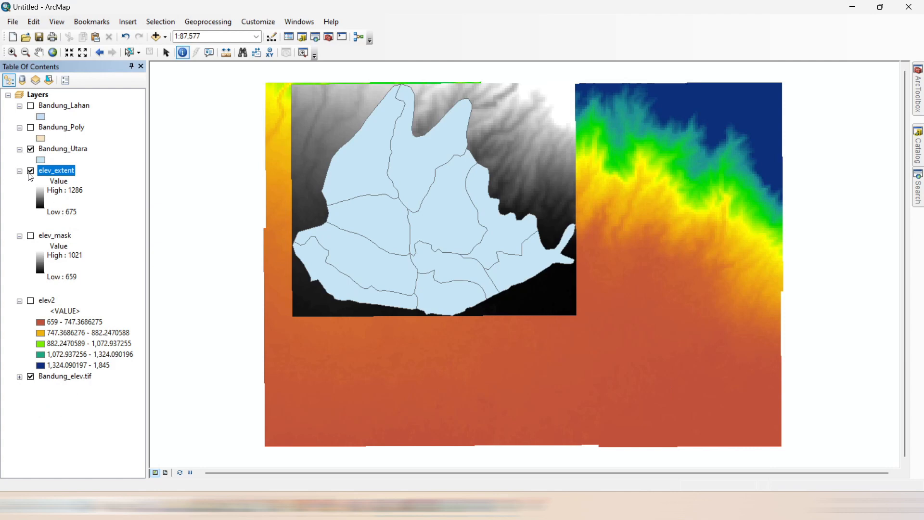
Step: Compare the elev_extent raster with the Bandung_Utara polygons, hide both layers and display elev_mask again
left_click(31, 171)
left_click(30, 171)
left_click(32, 150)
left_click(31, 150)
left_click(31, 171)
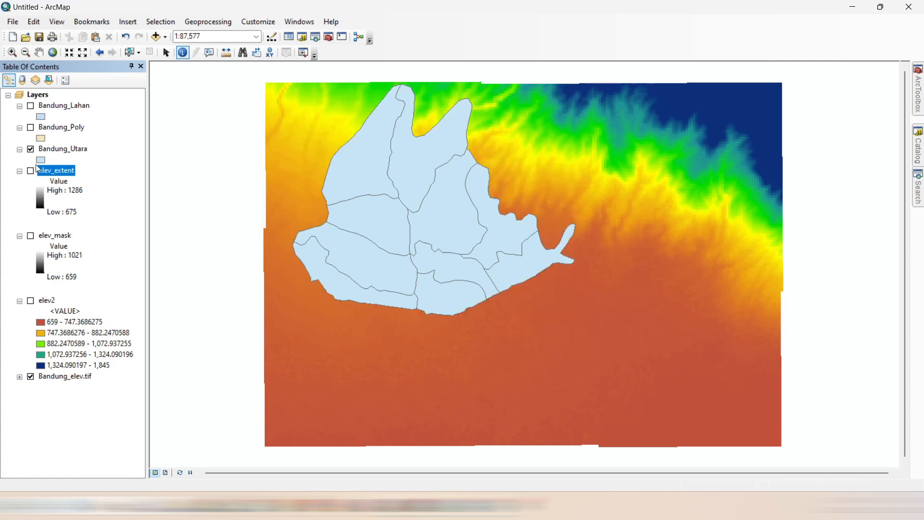
left_click(31, 149)
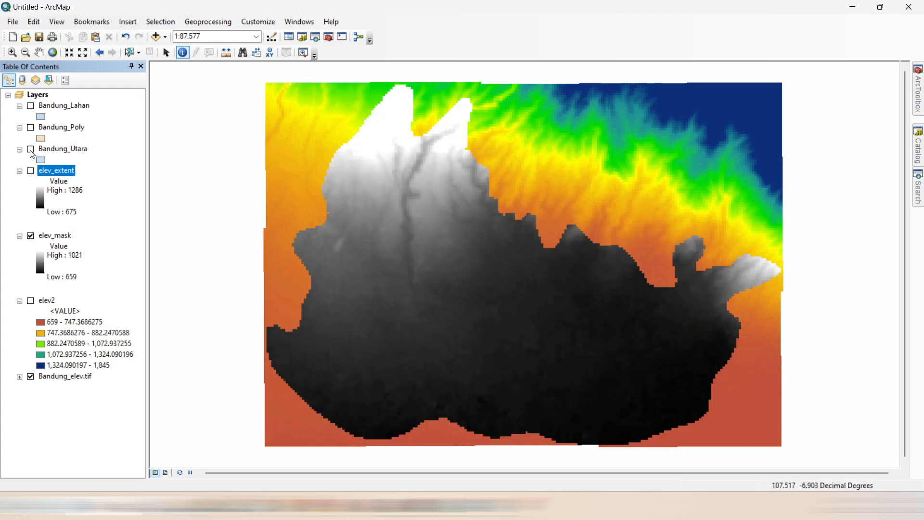
Step: Check elev_mask against the Bandung_Poly boundary by switching the polygon layer's visibility, leaving Bandung_Poly displayed
left_click(31, 128)
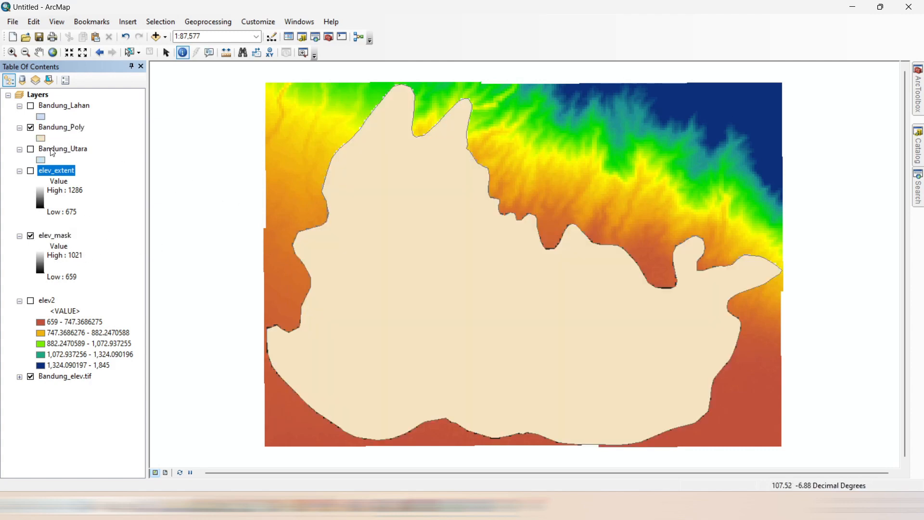
left_click(31, 128)
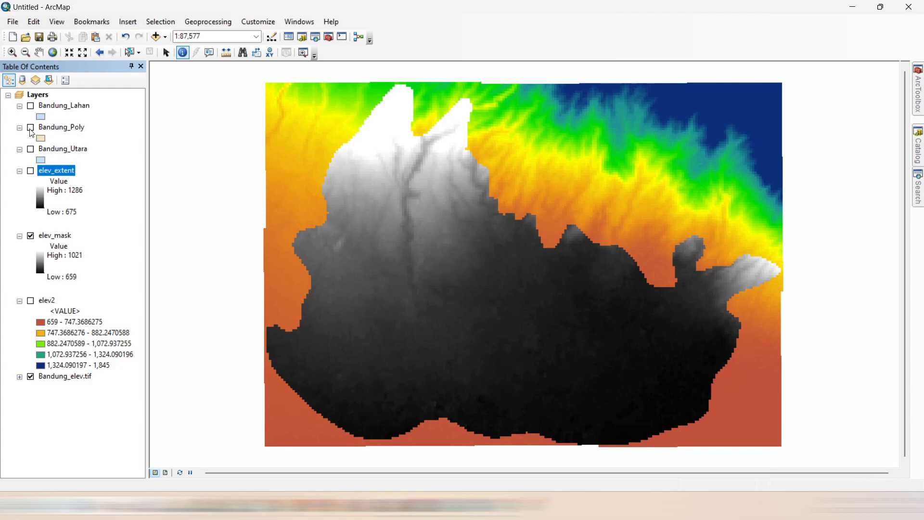
left_click(31, 128)
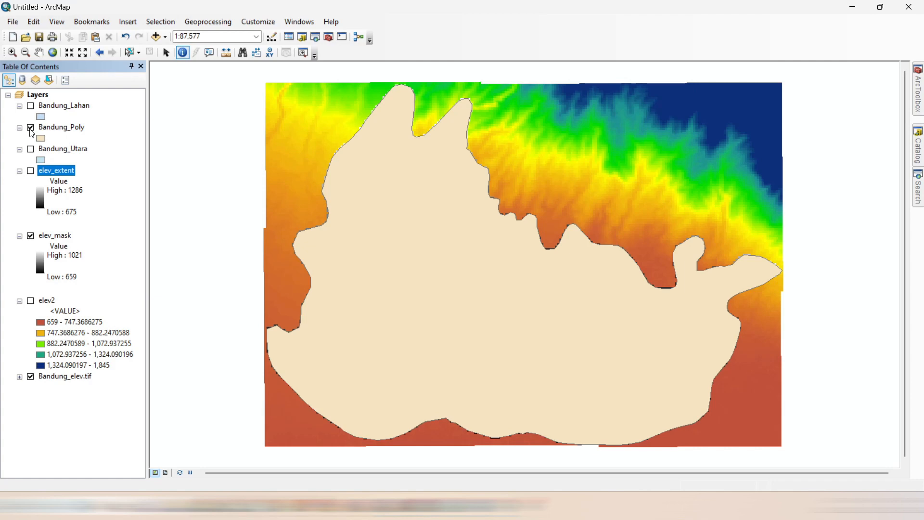
left_click(919, 103)
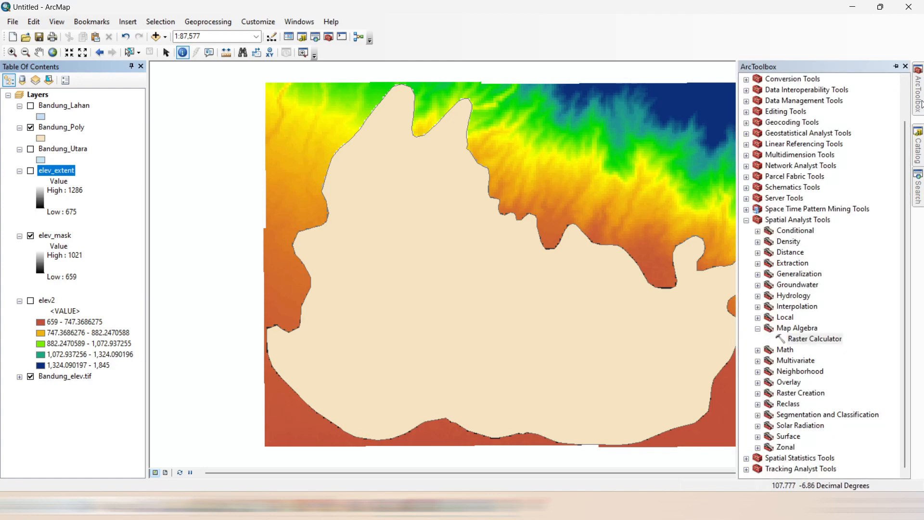
left_click(816, 339)
double_click(819, 340)
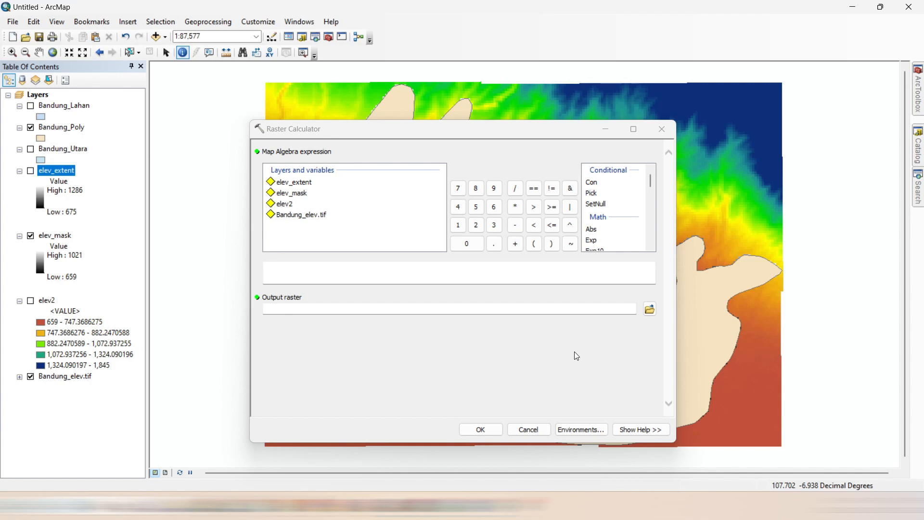
left_click(529, 429)
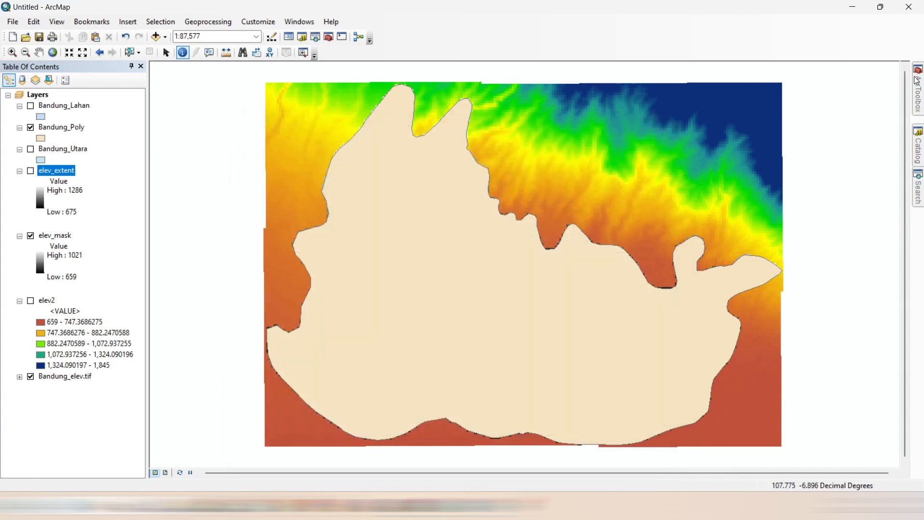
Step: Review the categories in the geoprocessing environment settings and accept the dialog
left_click(917, 100)
scroll(831, 186, "up", 2)
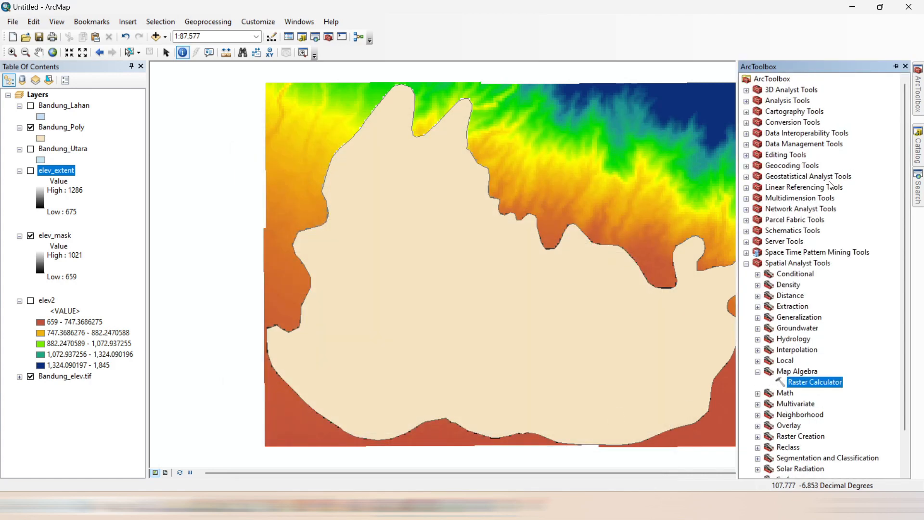
left_click(776, 81)
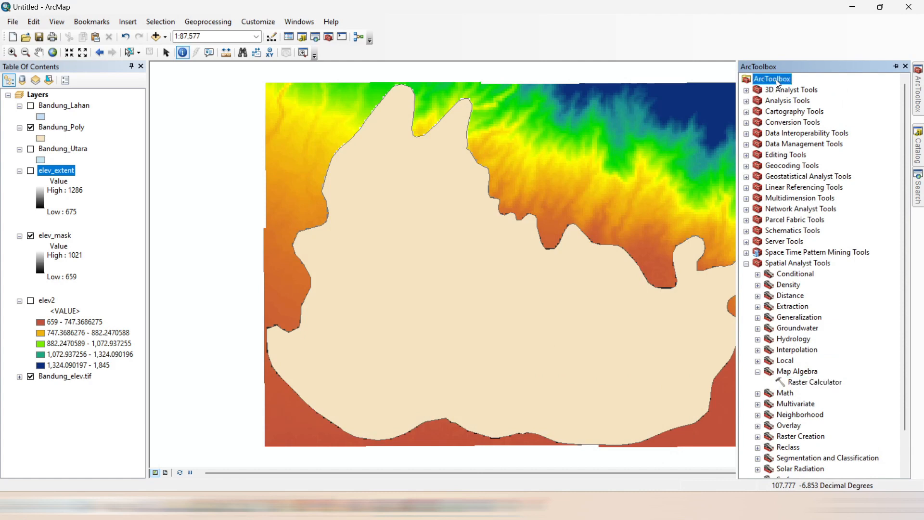
right_click(778, 82)
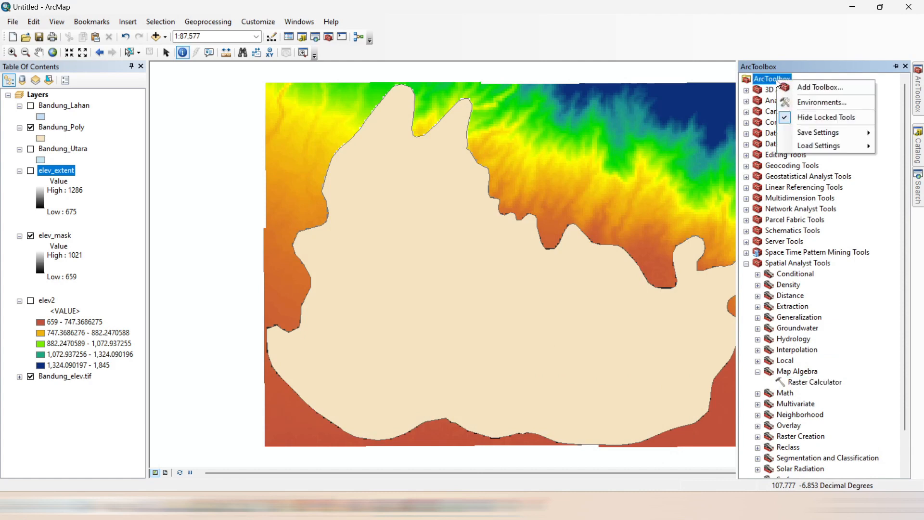
left_click(816, 104)
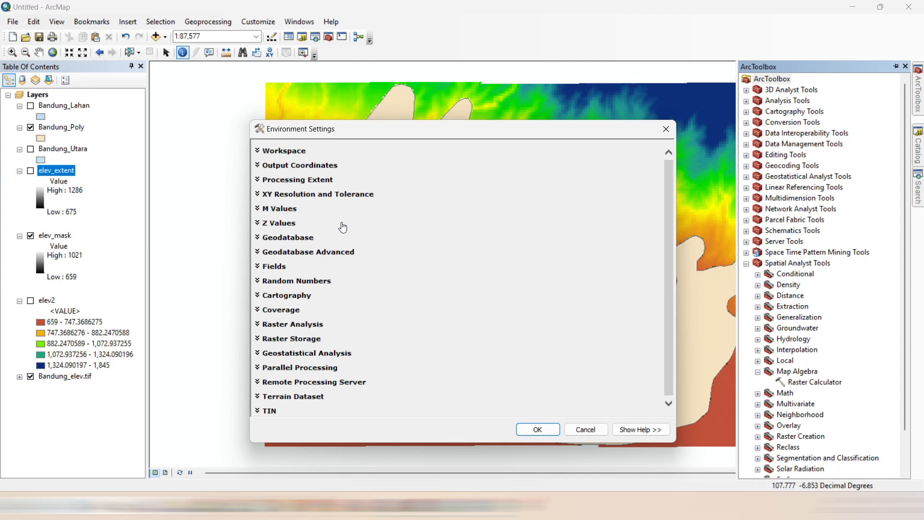
left_click(538, 429)
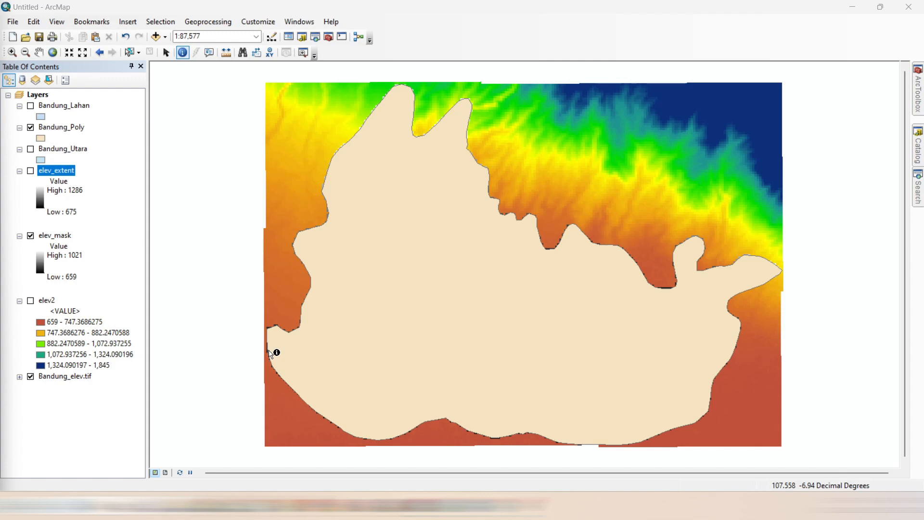
Step: Display the Bandung_Lahan layer and inspect the Lahan field in its attribute table
left_click(31, 107)
left_click(86, 110)
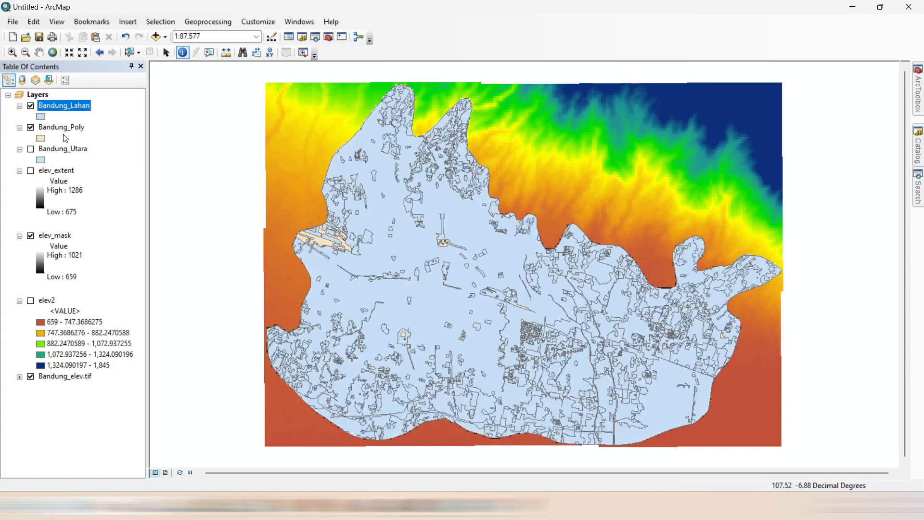
right_click(73, 106)
left_click(129, 139)
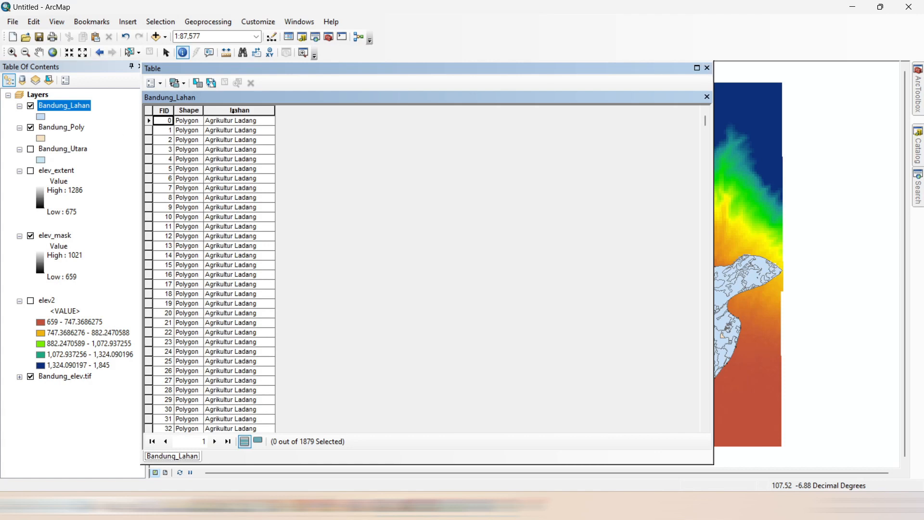
left_click(233, 111)
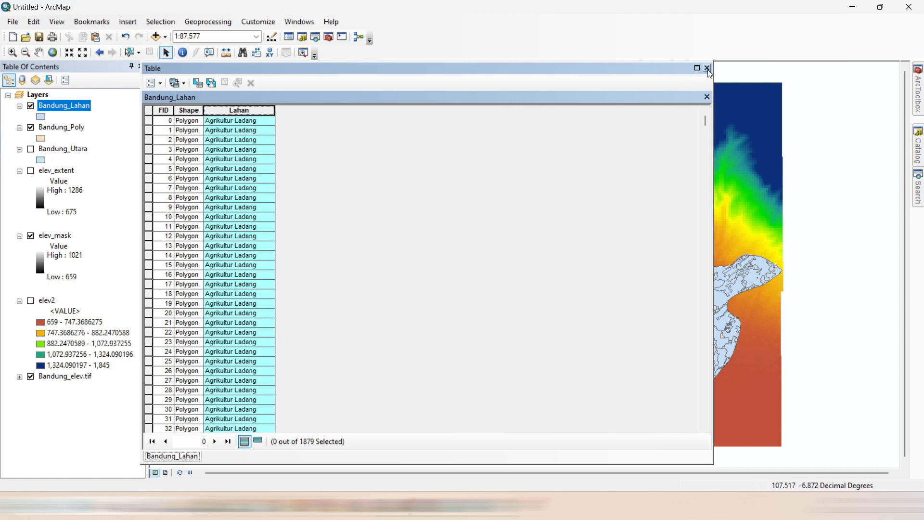
left_click(708, 69)
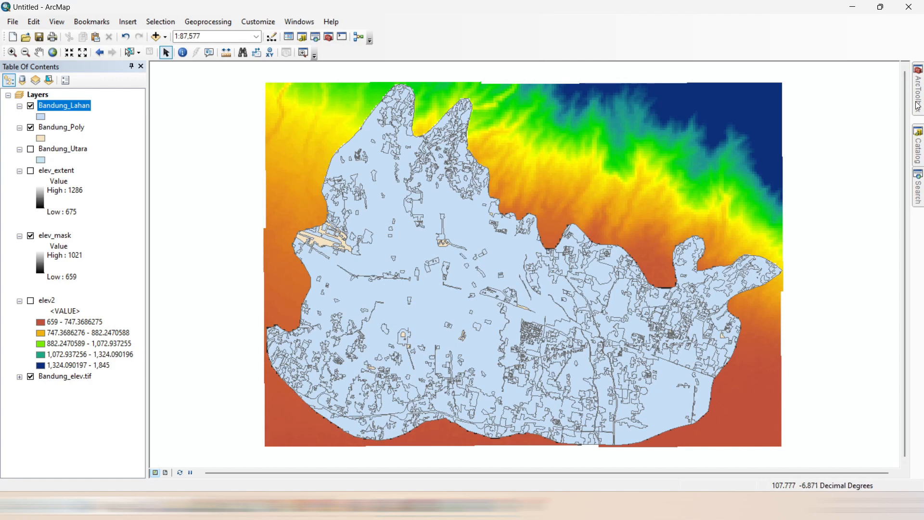
Step: Set up a Polygon to Raster conversion with Bandung_Lahan as input features and Lahan as the value field
mouse_move(918, 101)
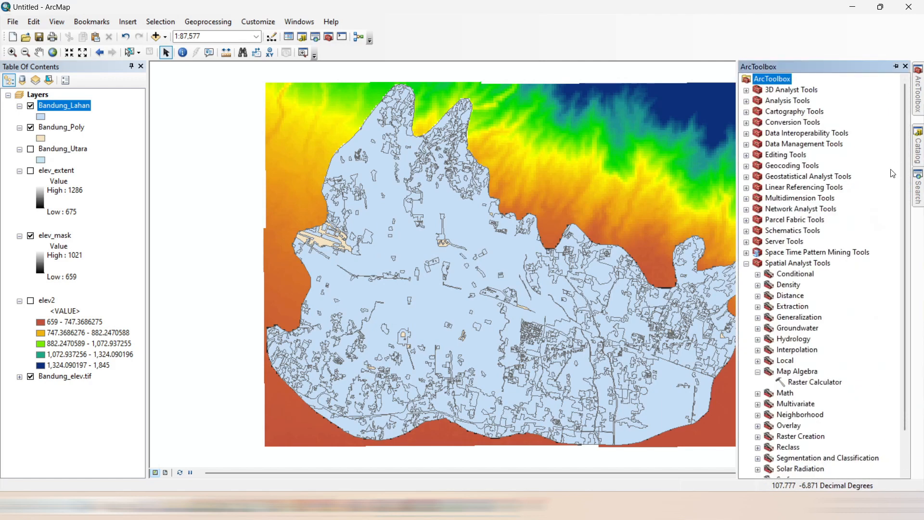
left_click(747, 122)
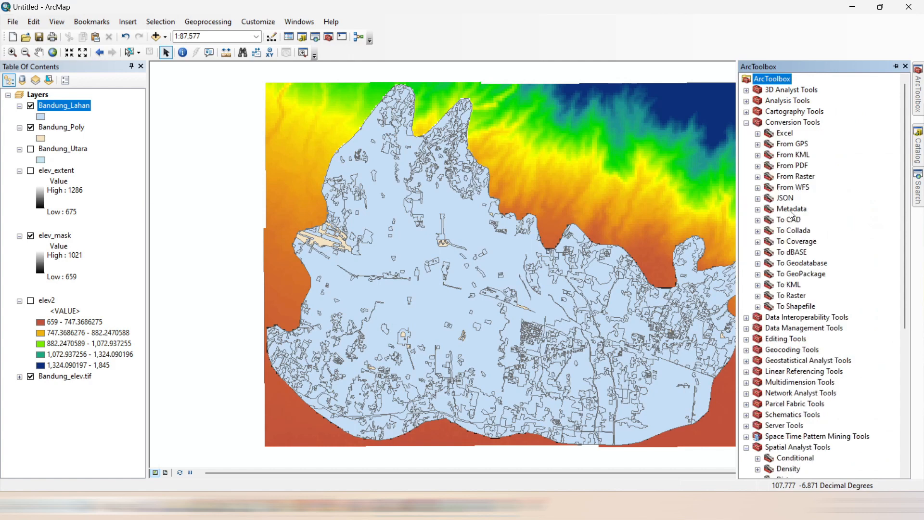
left_click(758, 295)
scroll(811, 298, "down", 2)
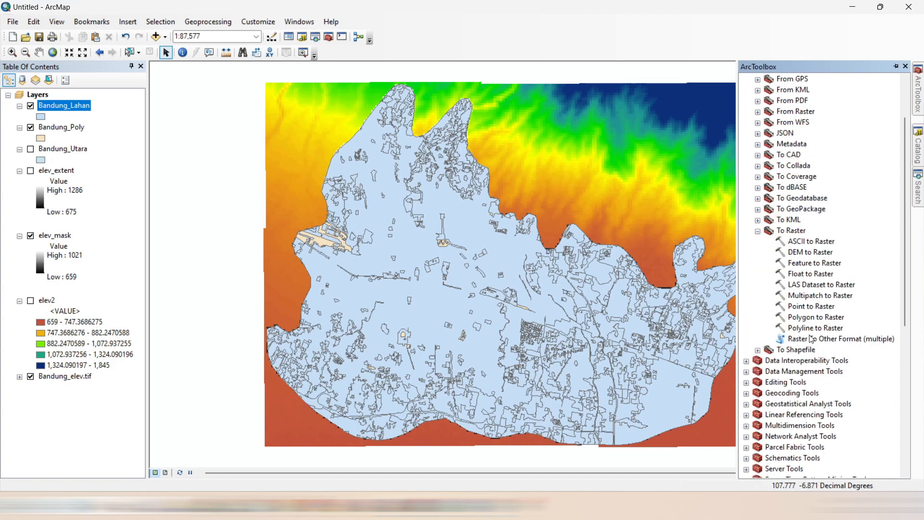
left_click(819, 321)
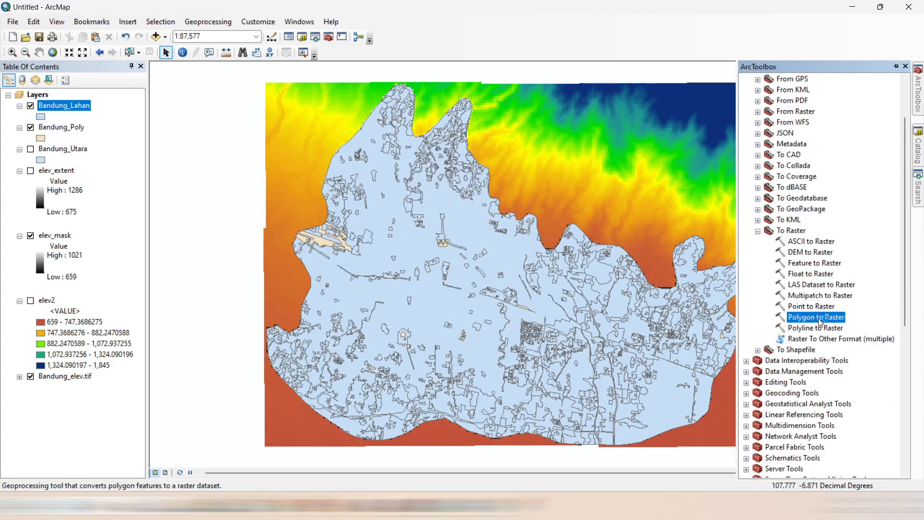
double_click(820, 321)
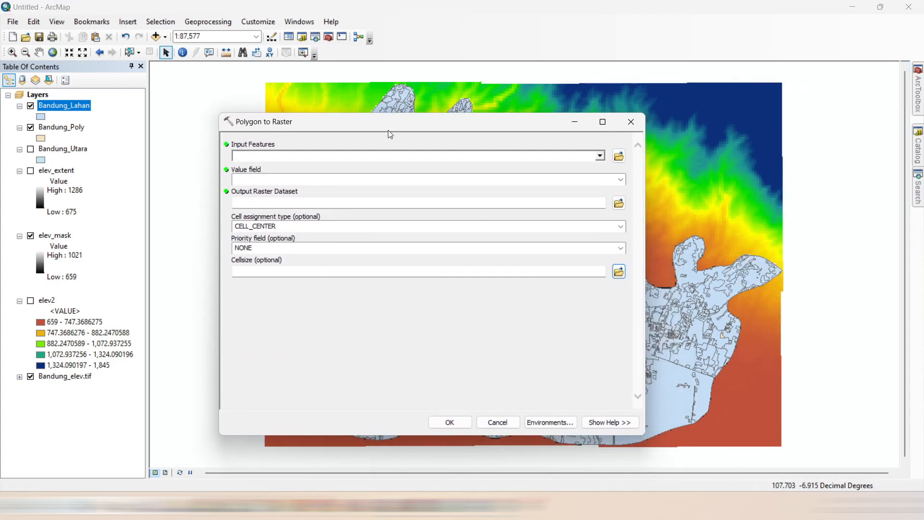
left_click(600, 156)
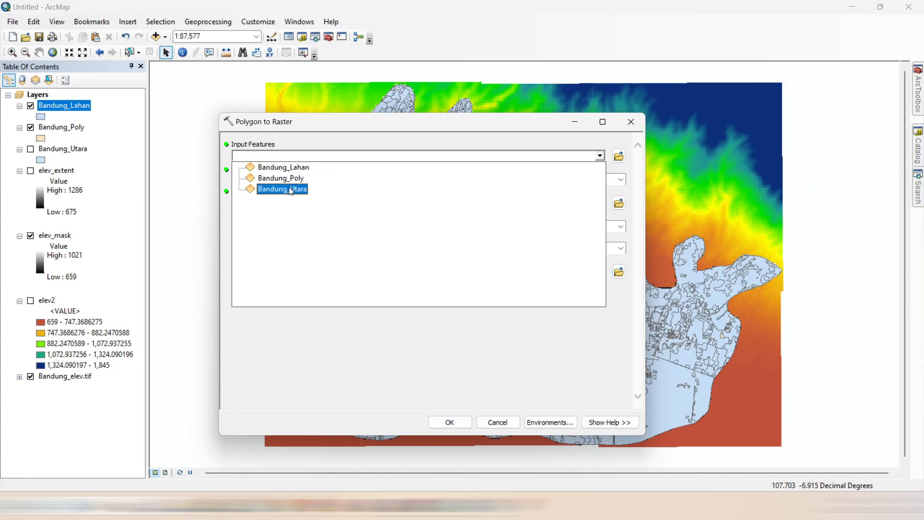
left_click(292, 168)
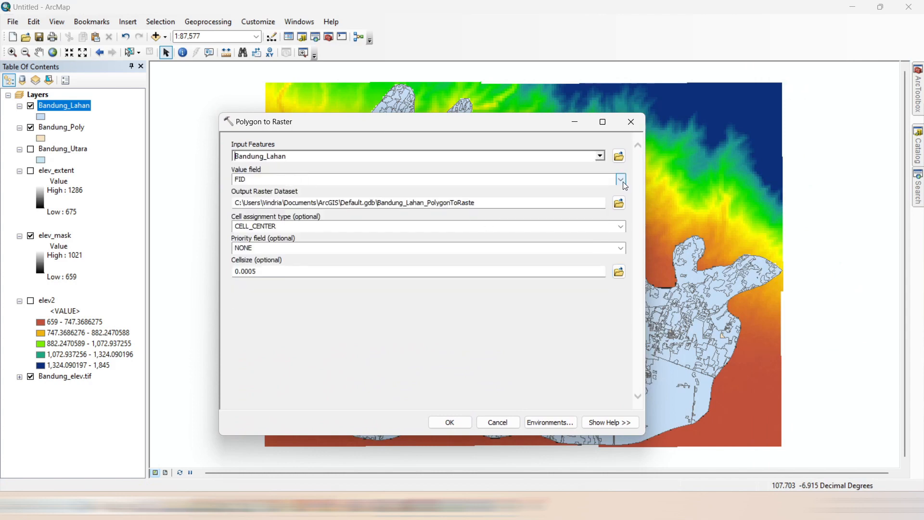
left_click(362, 197)
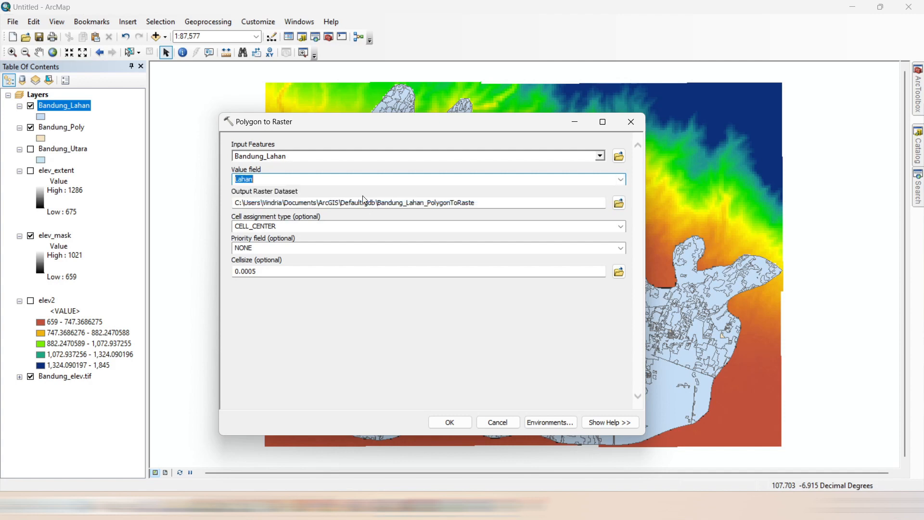
Step: Name the output raster lahan_grid in D:\Raster and run the Polygon to Raster conversion
left_click(620, 203)
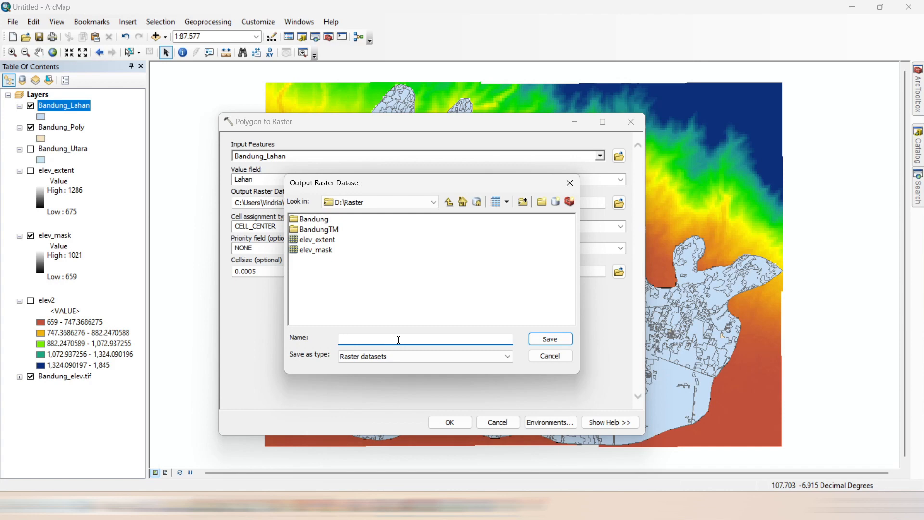
type("lahan_grid")
left_click(548, 339)
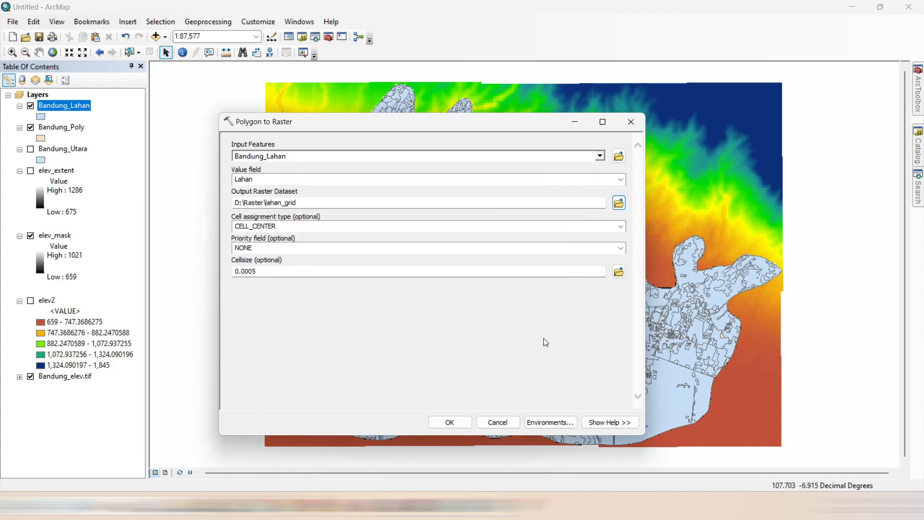
left_click(450, 422)
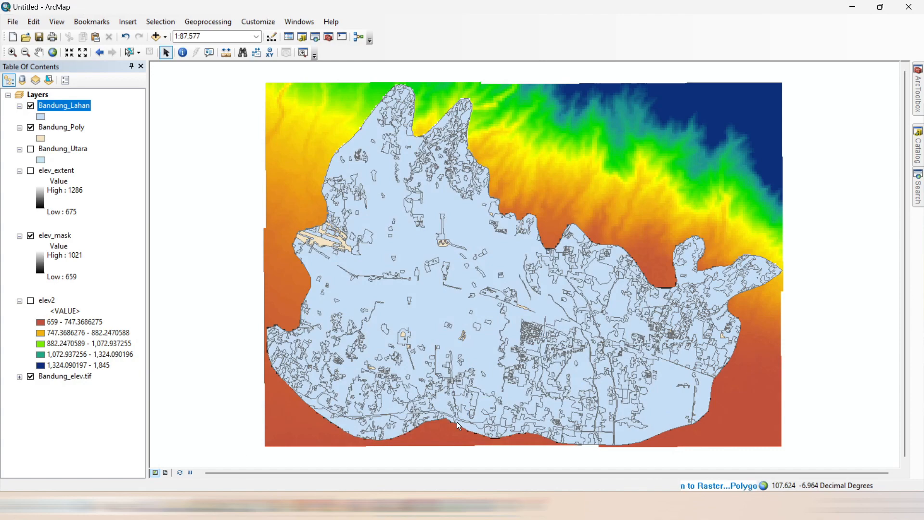
Step: Hide the Bandung_Poly, Bandung_Lahan and Bandung_elev.tif layers to leave the lahan_grid raster exposed
left_click(30, 127)
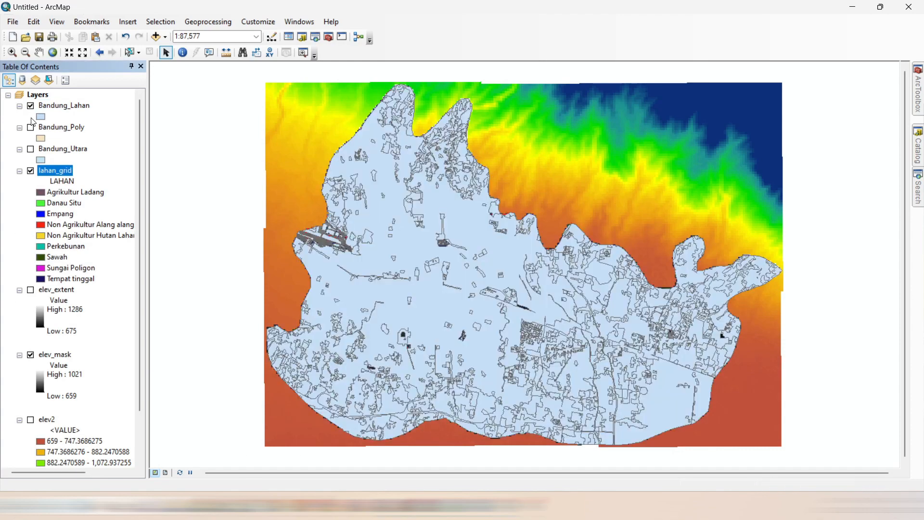
left_click(28, 110)
left_click(30, 107)
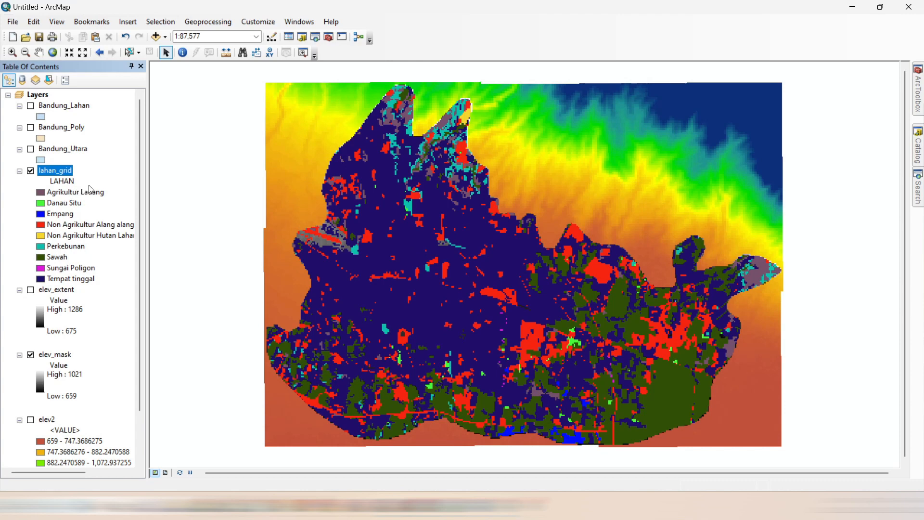
scroll(92, 189, "down", 2)
left_click(31, 441)
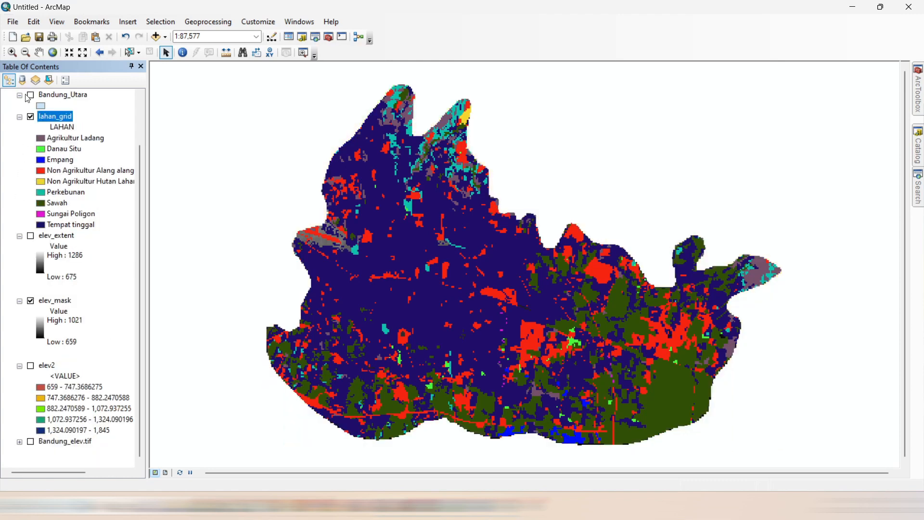
Step: Examine how VALUE, COUNT and LAHAN relate in the lahan_grid attribute table, using the Empang row as an example
left_click(12, 52)
left_click_drag(314, 188, 394, 251)
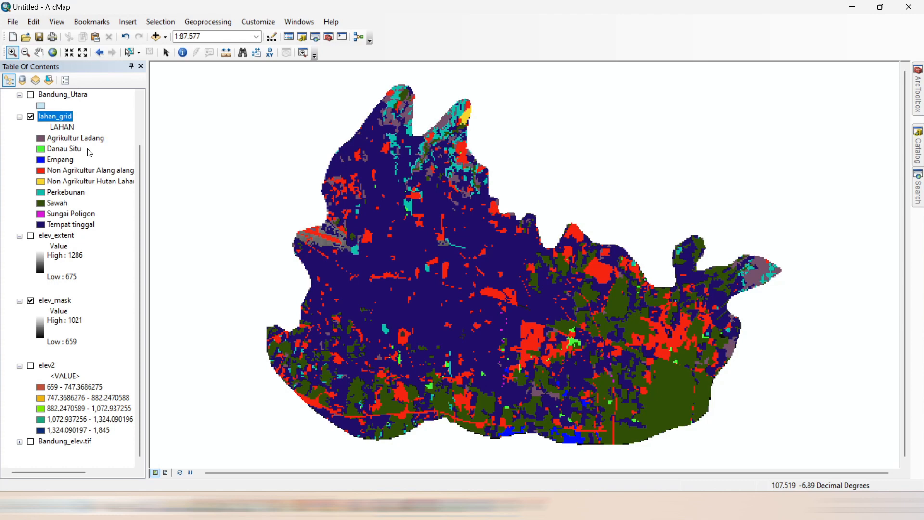
right_click(66, 120)
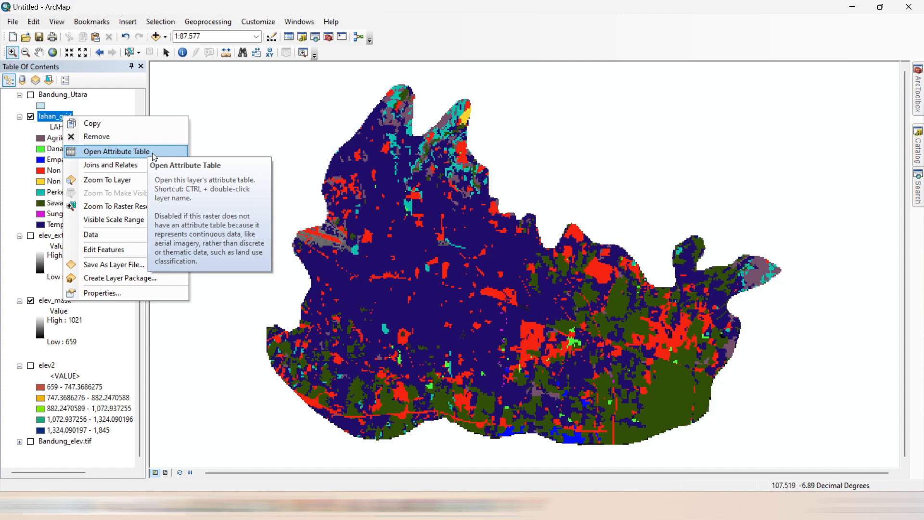
left_click(155, 155)
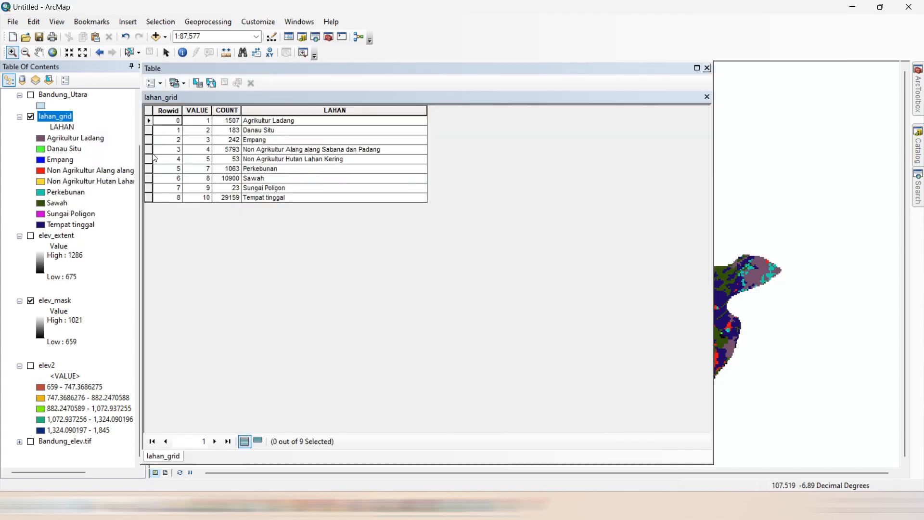
left_click(201, 109)
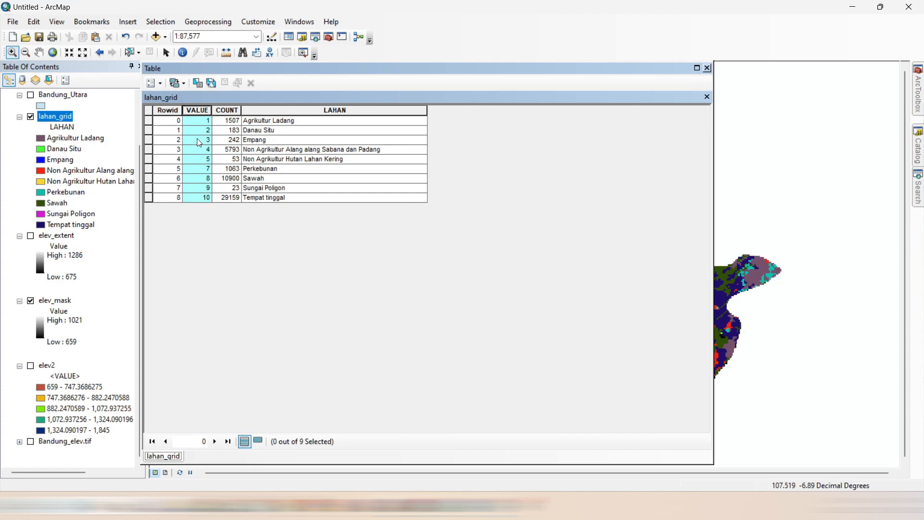
left_click(229, 140)
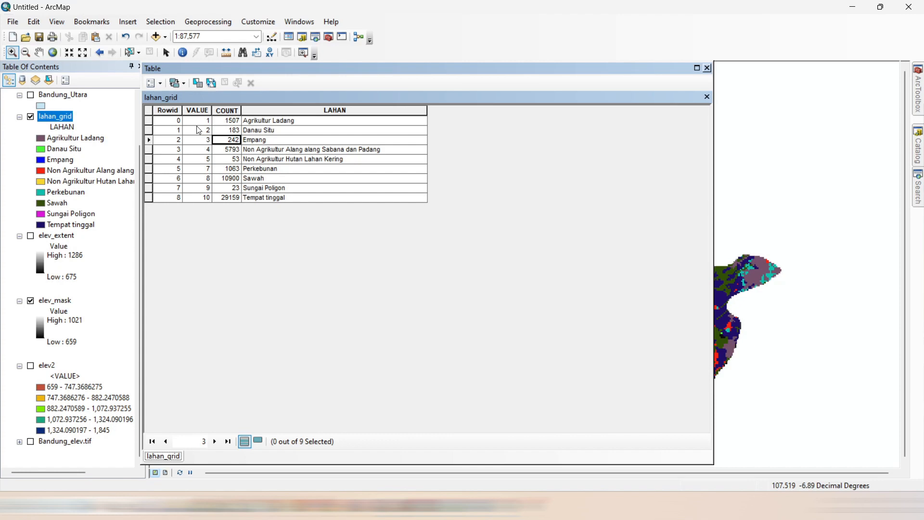
left_click(273, 140)
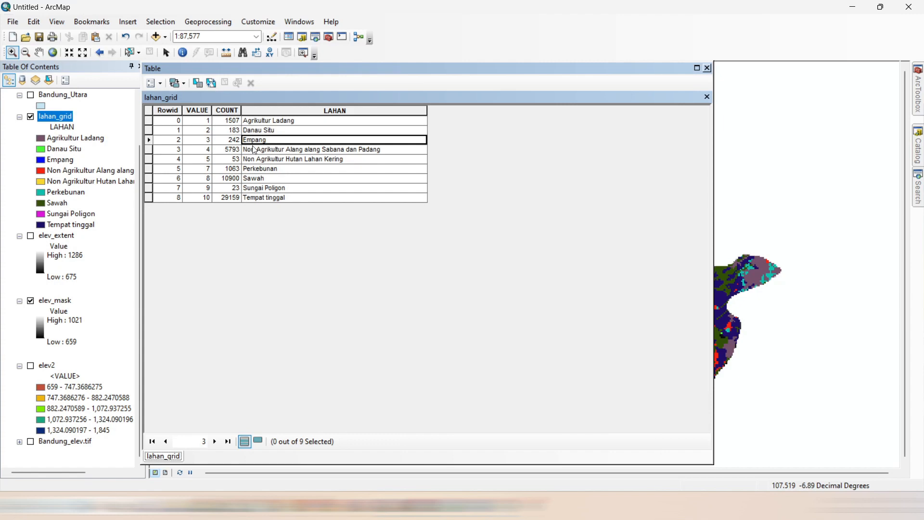
left_click(204, 140)
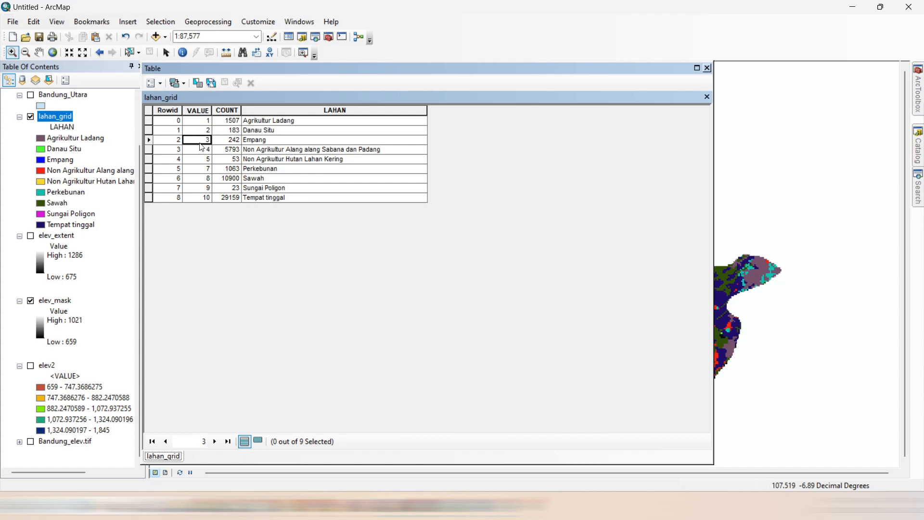
left_click(706, 68)
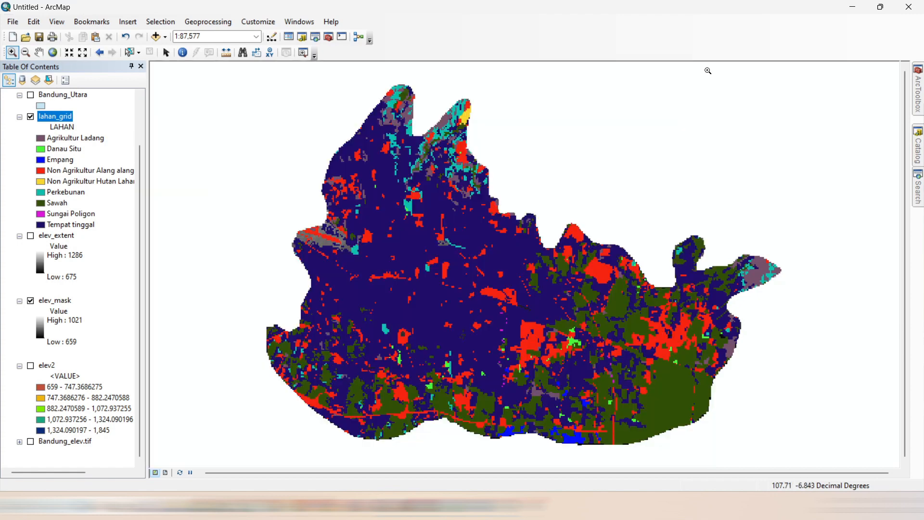
Step: Examine the lahan_grid layer's raster source information and the value fields available for its unique-values symbology
double_click(65, 121)
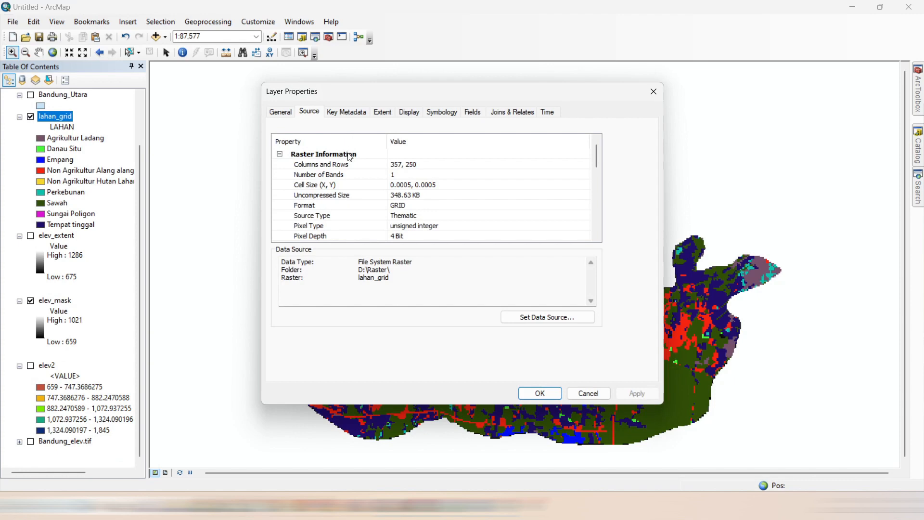
left_click(440, 115)
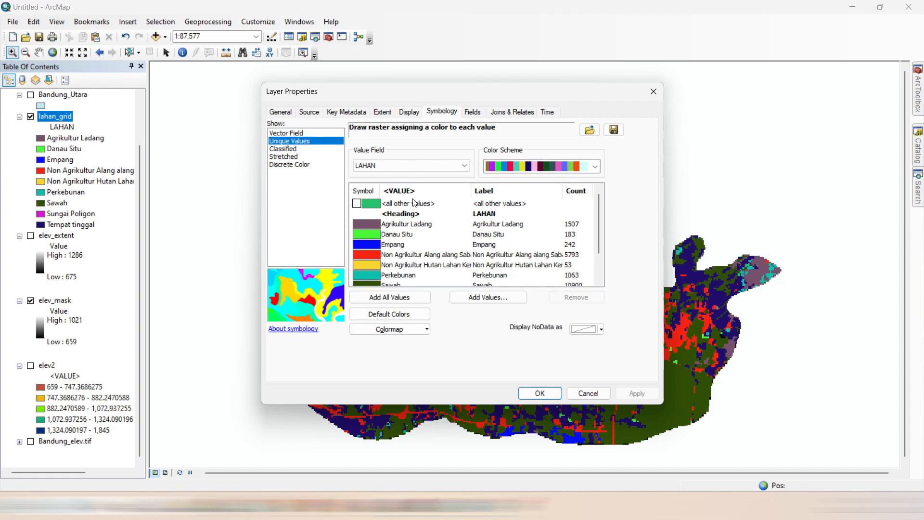
left_click(466, 169)
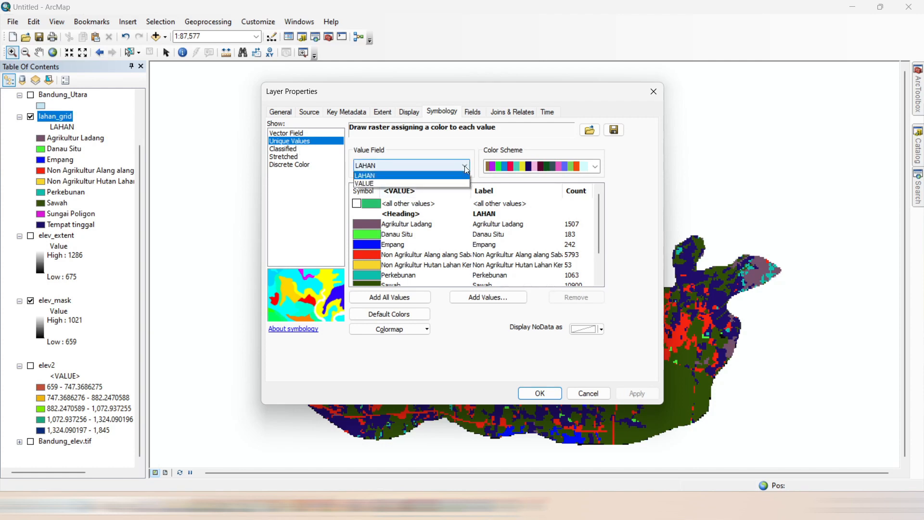
left_click(466, 169)
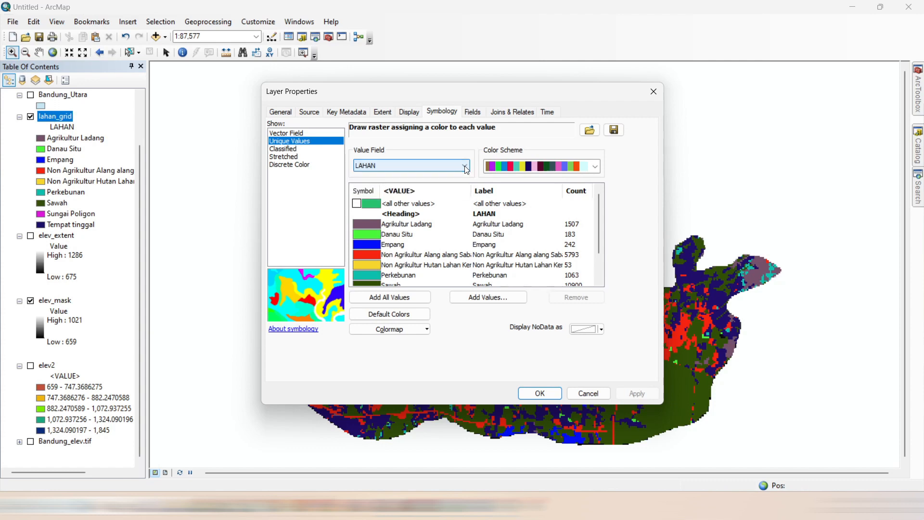
left_click(539, 394)
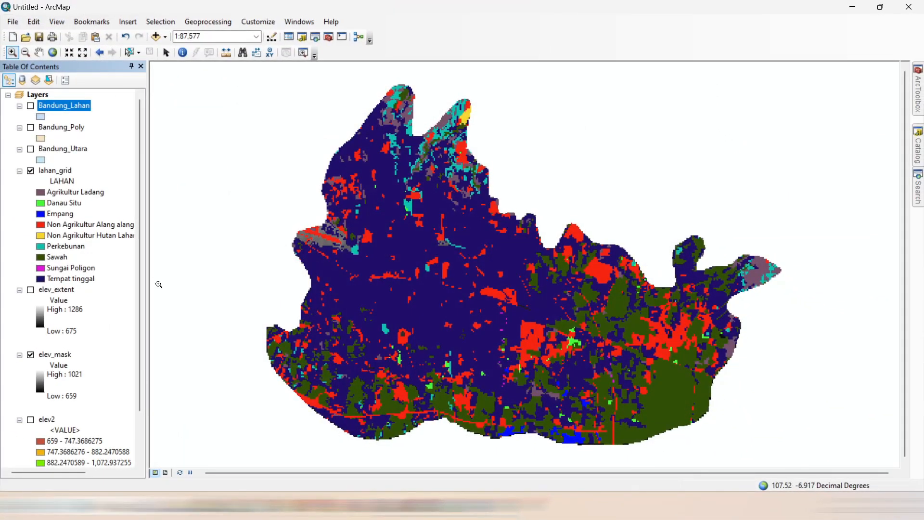
Step: Check the data source and coordinate system of the Bandung_Lahan polygon layer
double_click(70, 107)
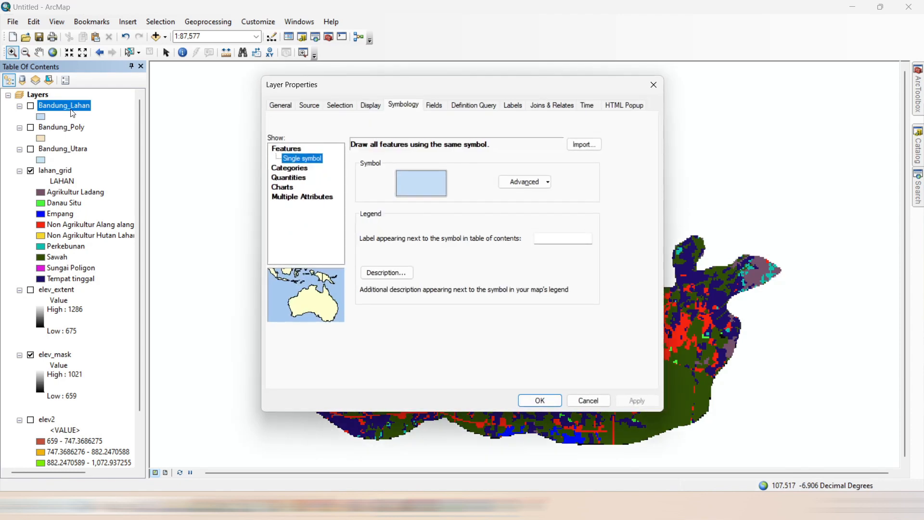
left_click(311, 105)
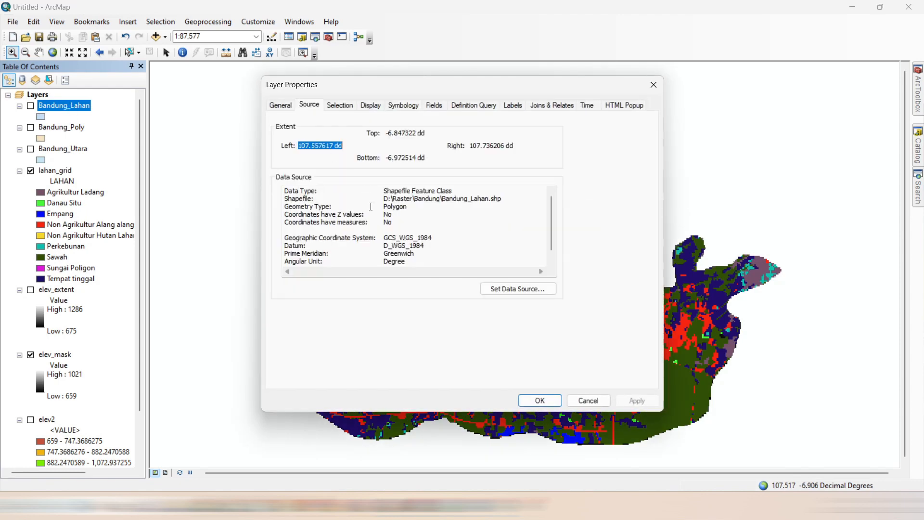
scroll(370, 207, "down", 1)
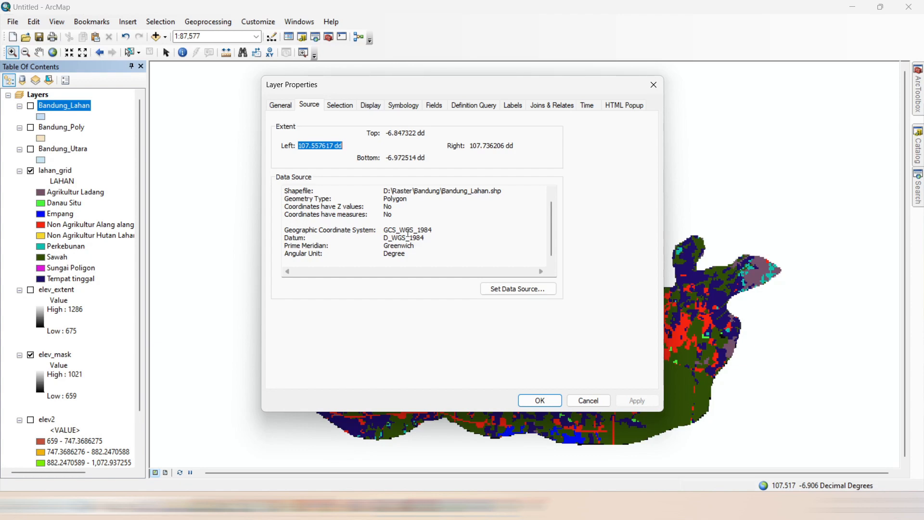
left_click(540, 401)
Step: Check the cell size and spatial reference of the lahan_grid raster in its layer properties
left_click(66, 172)
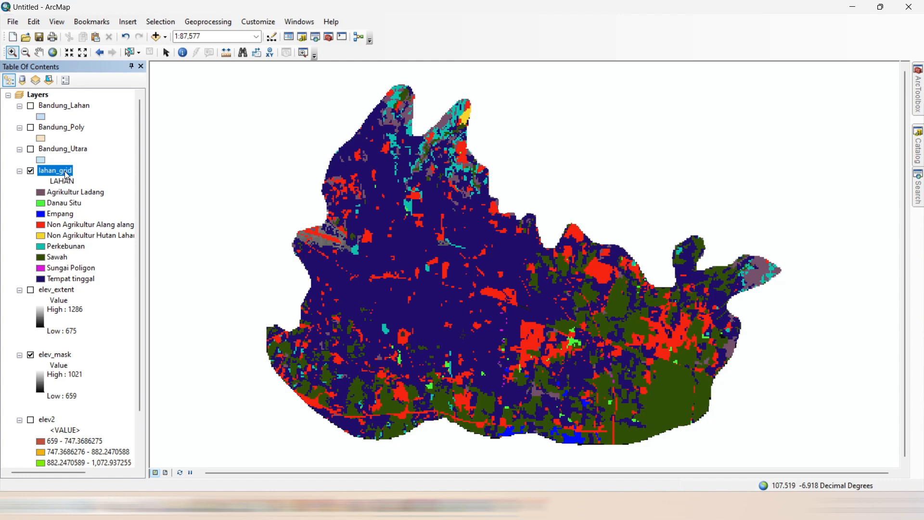
double_click(67, 174)
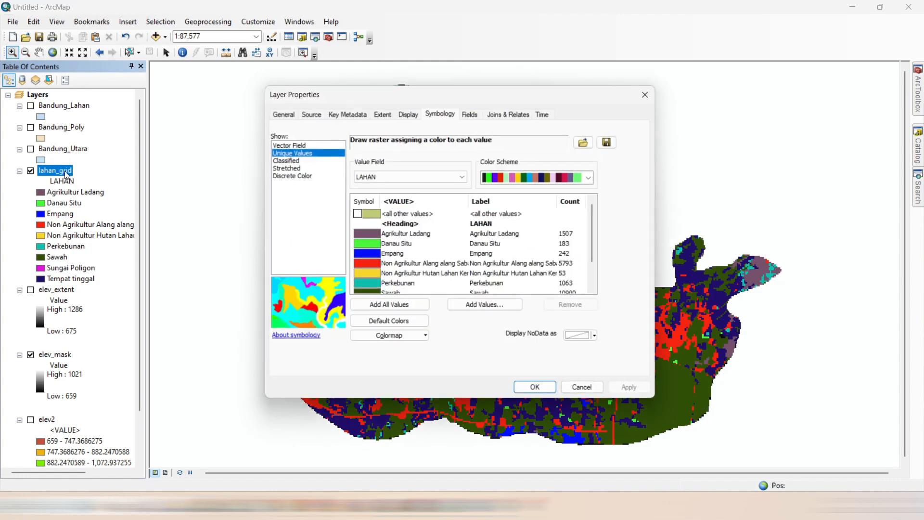
left_click(309, 118)
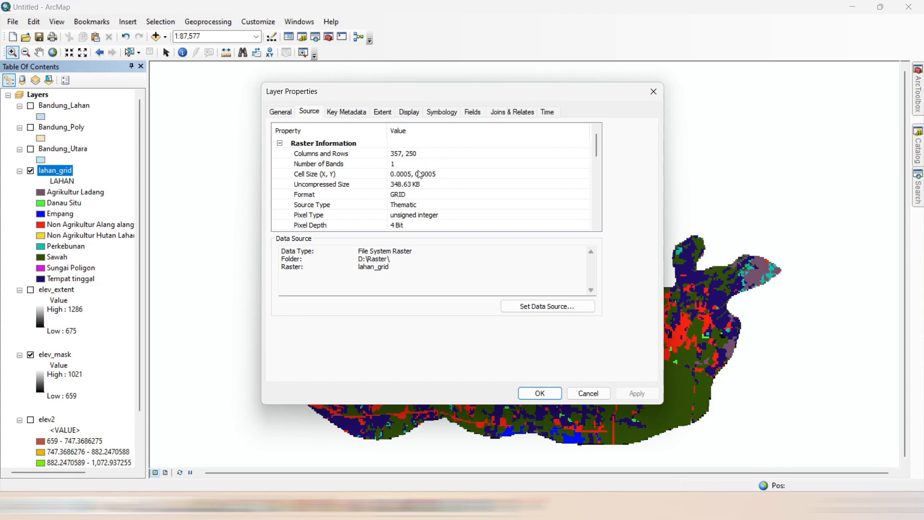
scroll(420, 174, "down", 6)
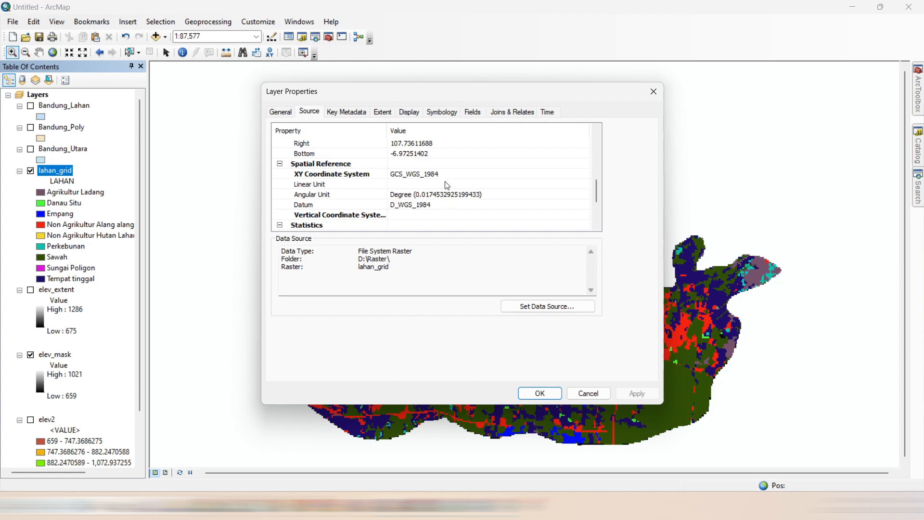
scroll(447, 185, "up", 6)
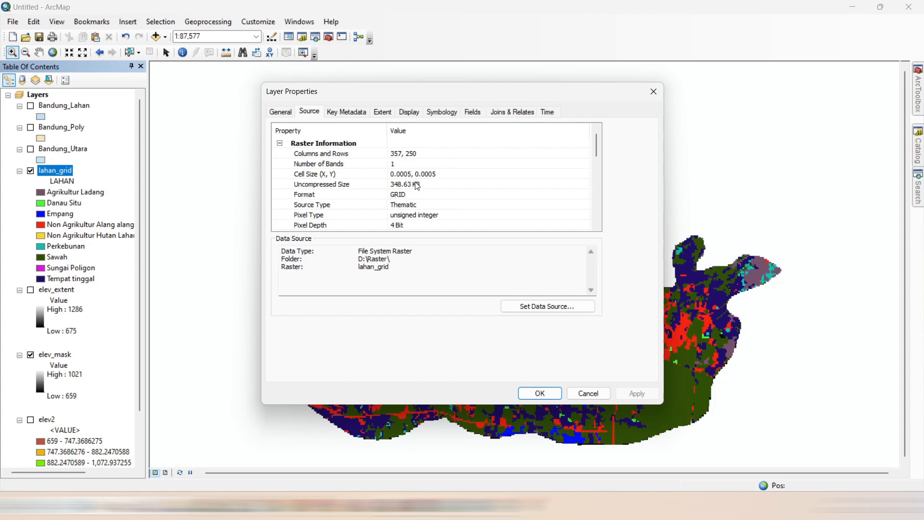
left_click(539, 394)
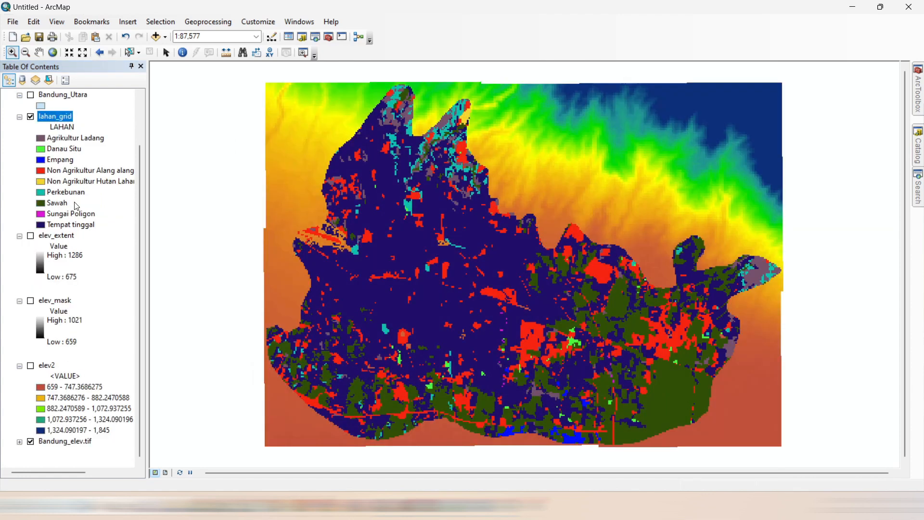
Step: Compare the cell size and alignment of lahan_grid with Bandung_elev.tif along the edge of the land-use raster
scroll(76, 206, "up", 2)
scroll(77, 206, "down", 2)
scroll(54, 304, "up", 2)
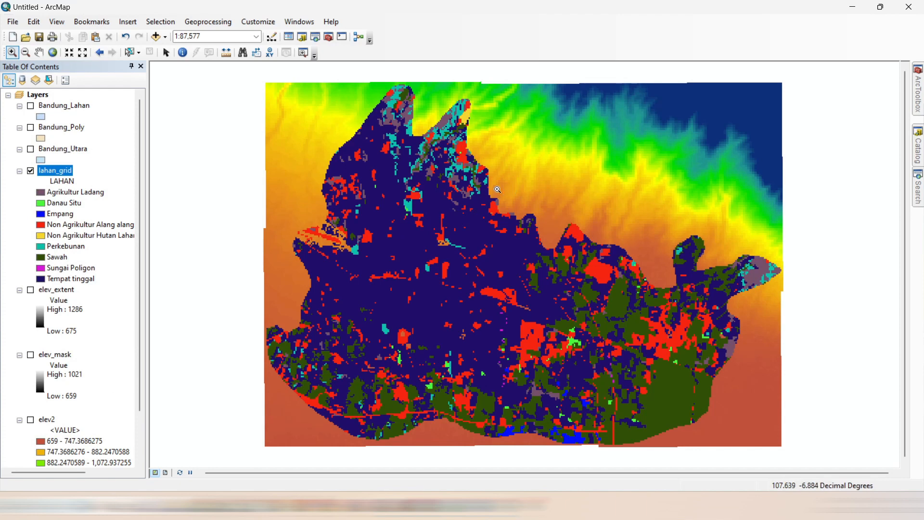
left_click_drag(522, 229, 476, 185)
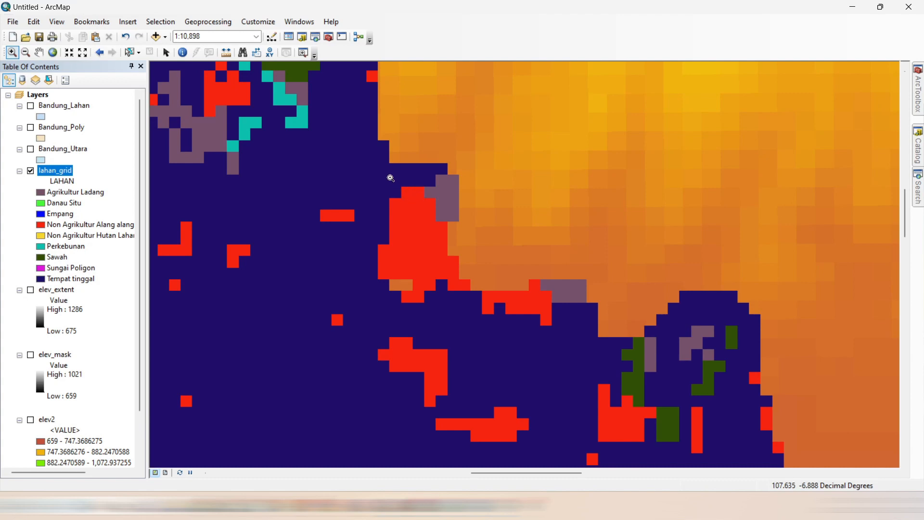
left_click_drag(388, 177, 527, 332)
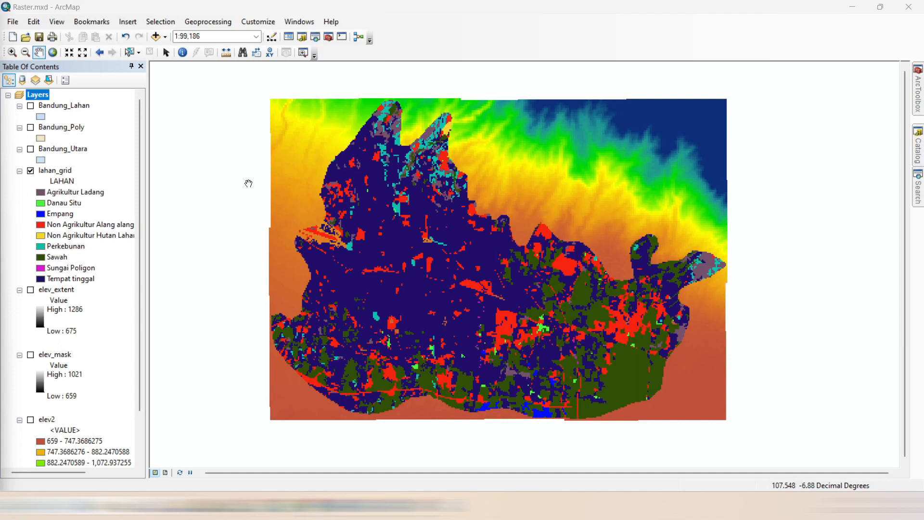
left_click(920, 106)
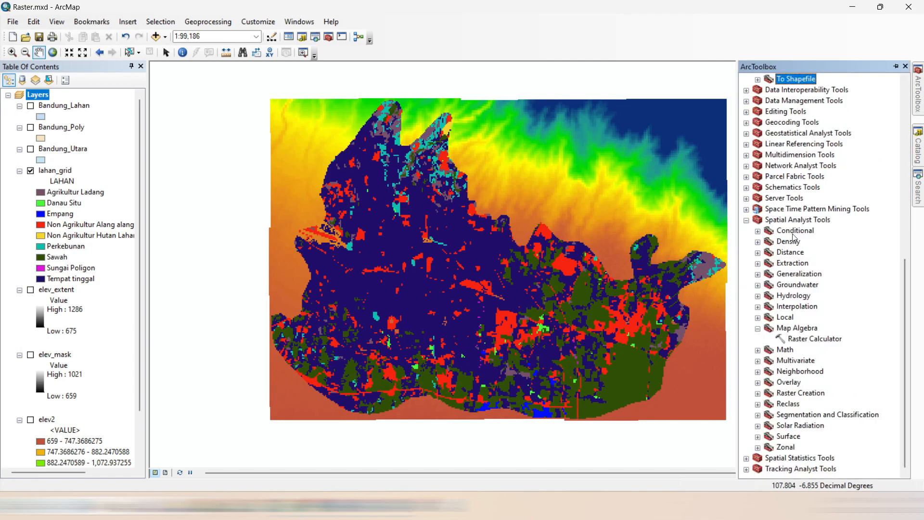
scroll(798, 236, "up", 6)
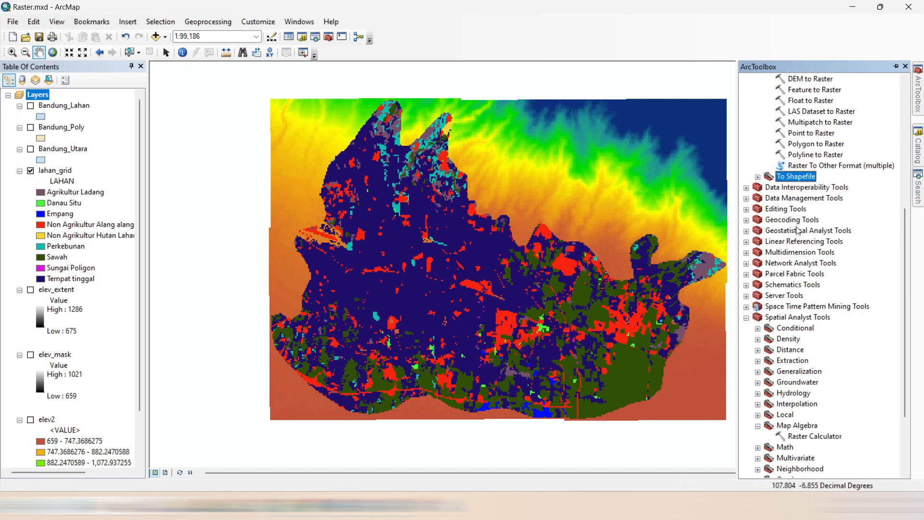
left_click(809, 244)
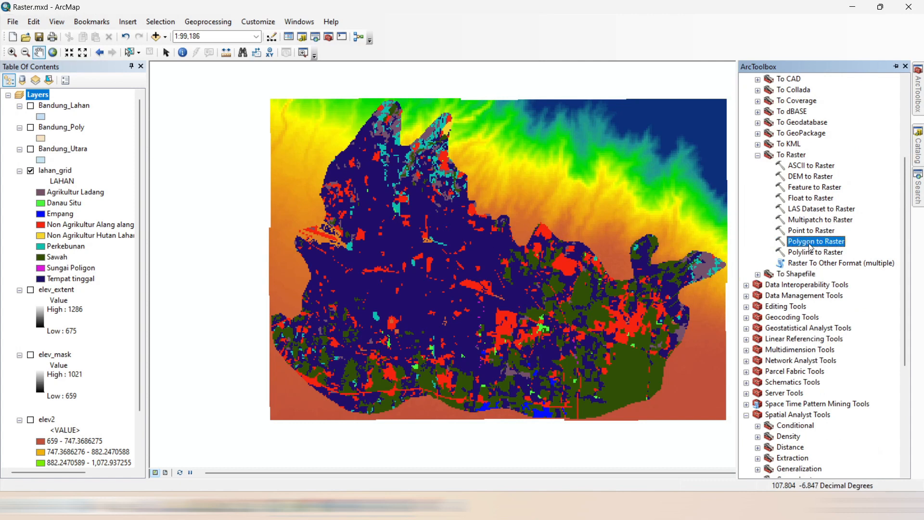
double_click(810, 245)
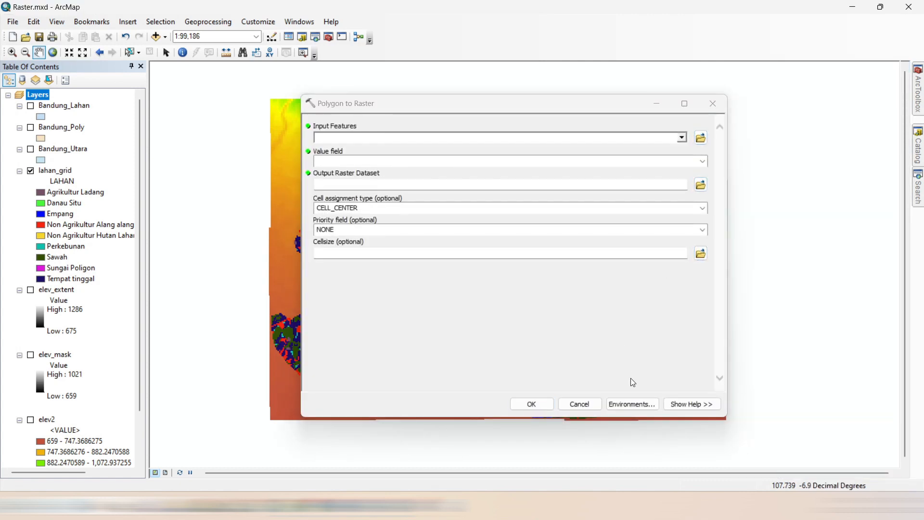
left_click(634, 406)
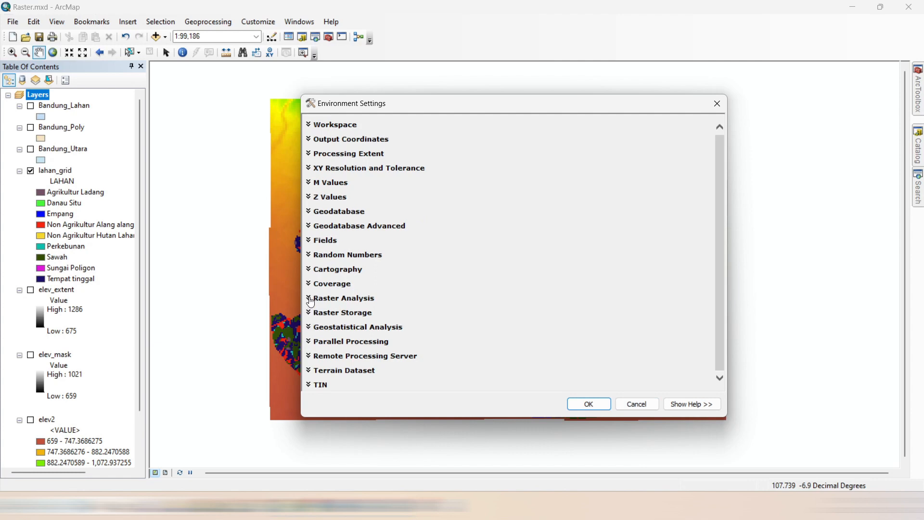
left_click(310, 302)
scroll(451, 250, "down", 3)
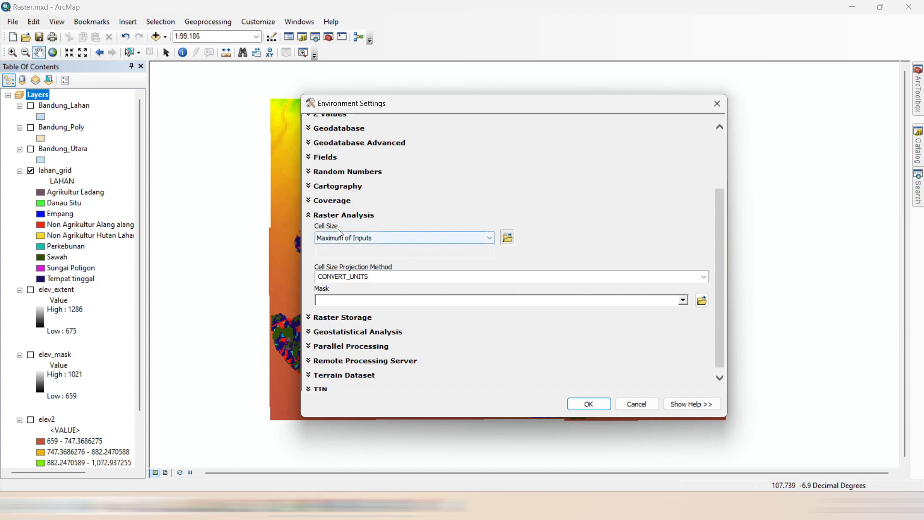
left_click(463, 238)
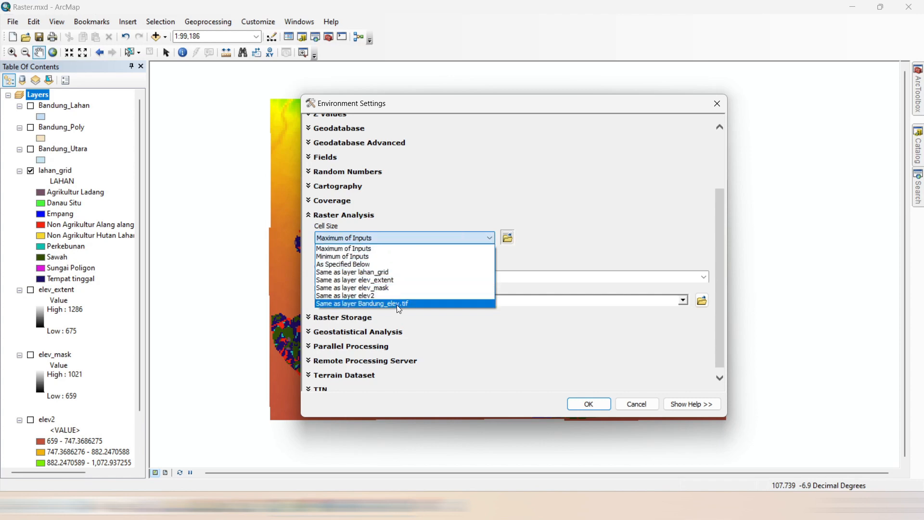
left_click(398, 304)
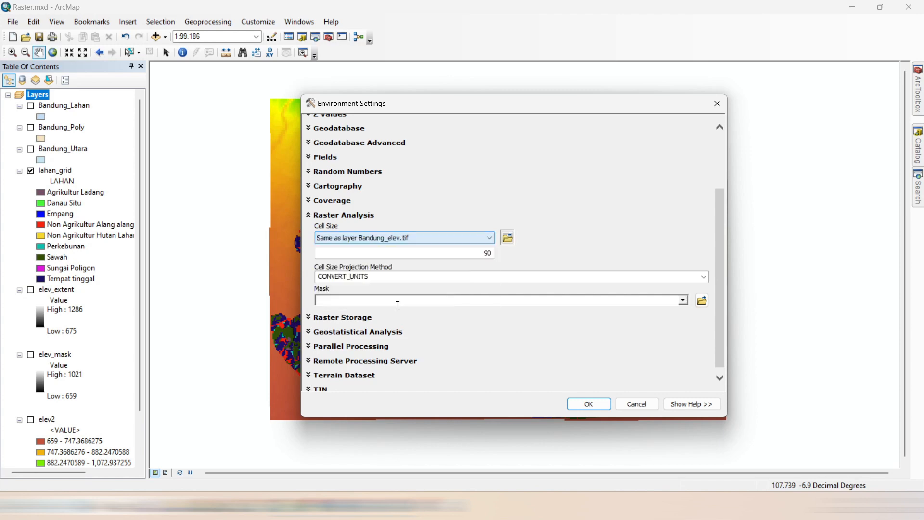
left_click(470, 253)
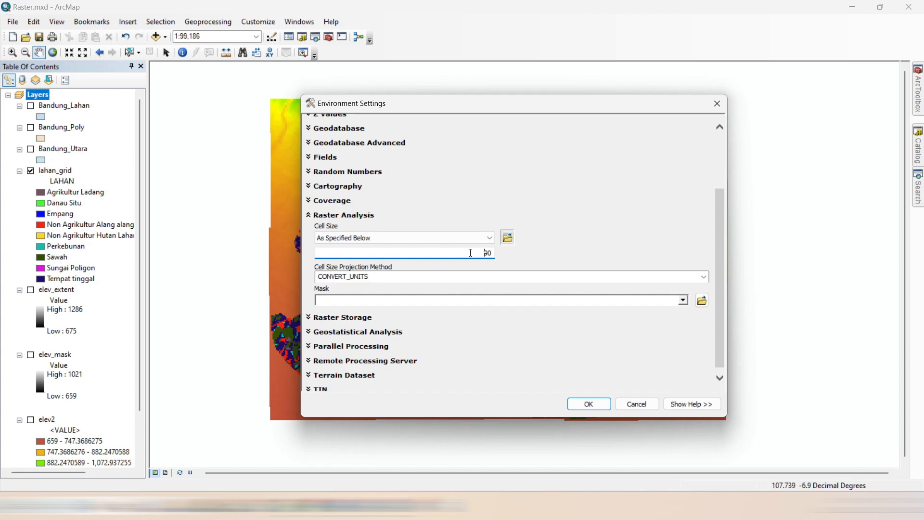
left_click(638, 404)
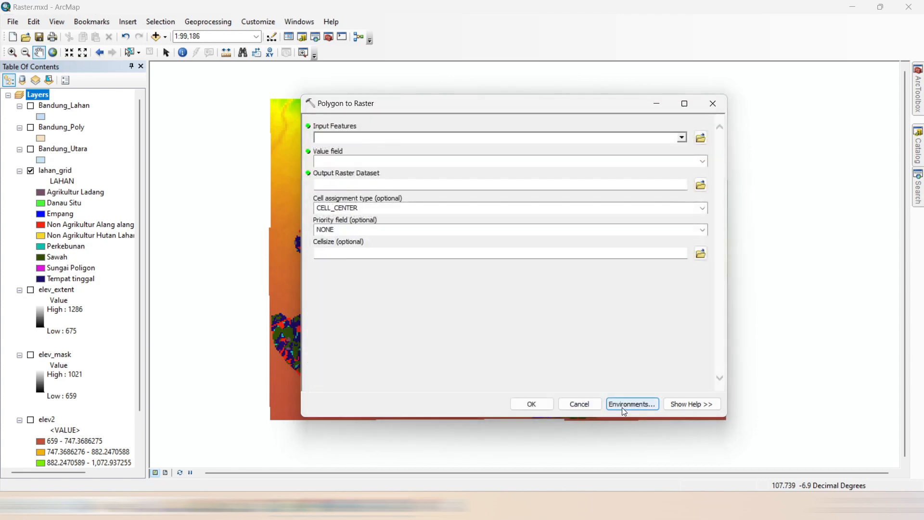
left_click(579, 404)
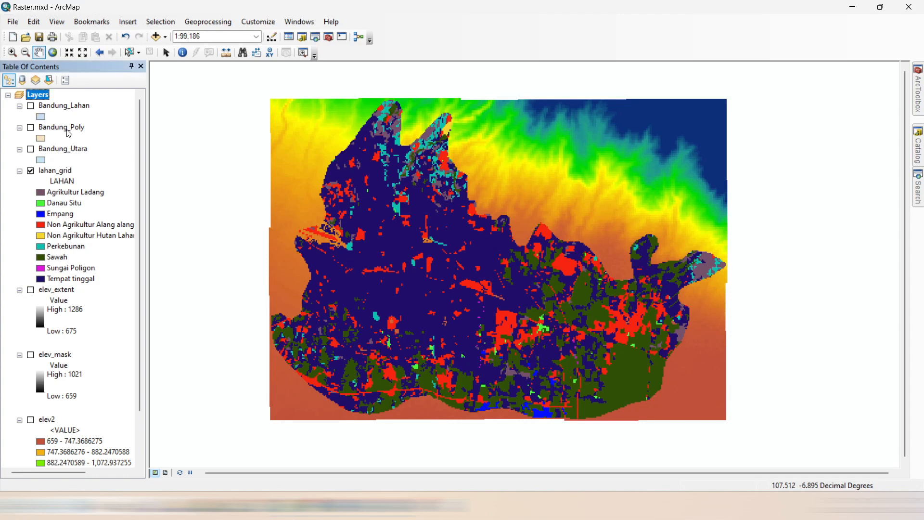
Step: Set the data frame's coordinate system to WGS_1984_UTM_Zone_48S, taken from the coordinate systems of the map's layers
double_click(40, 97)
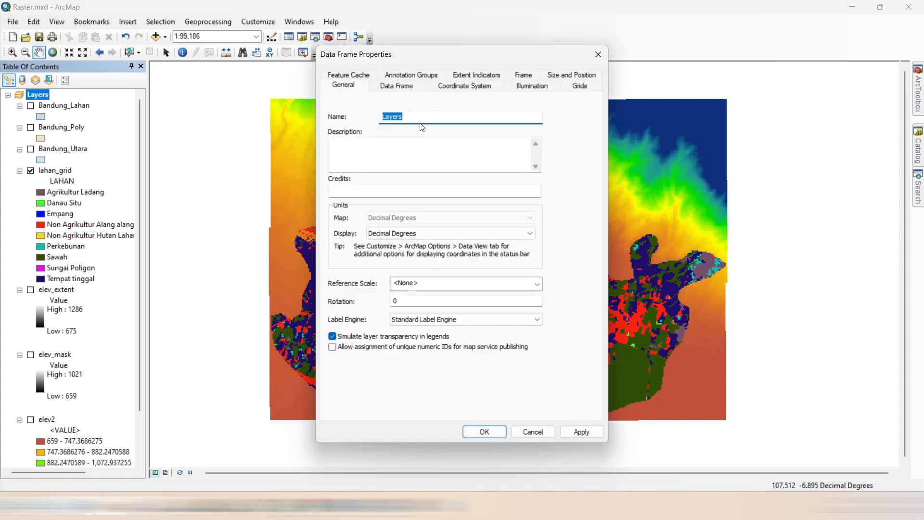
left_click(460, 88)
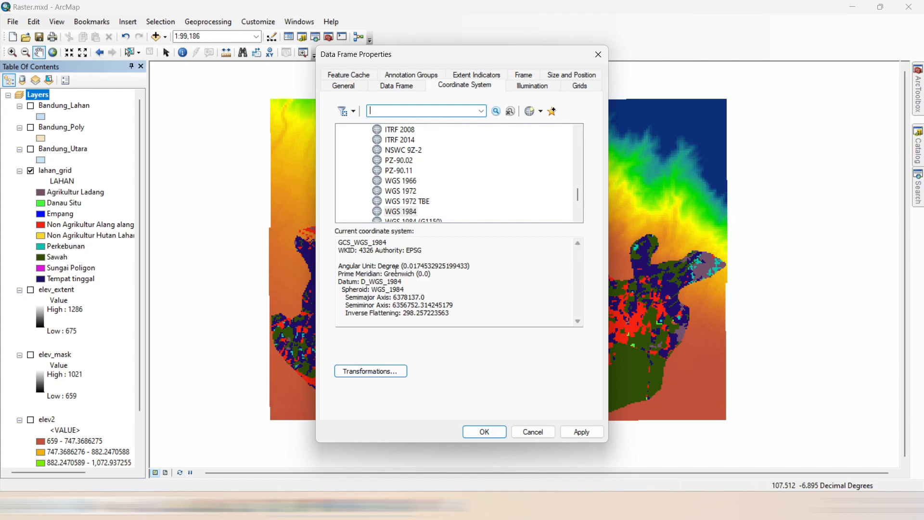
scroll(421, 187, "down", 3)
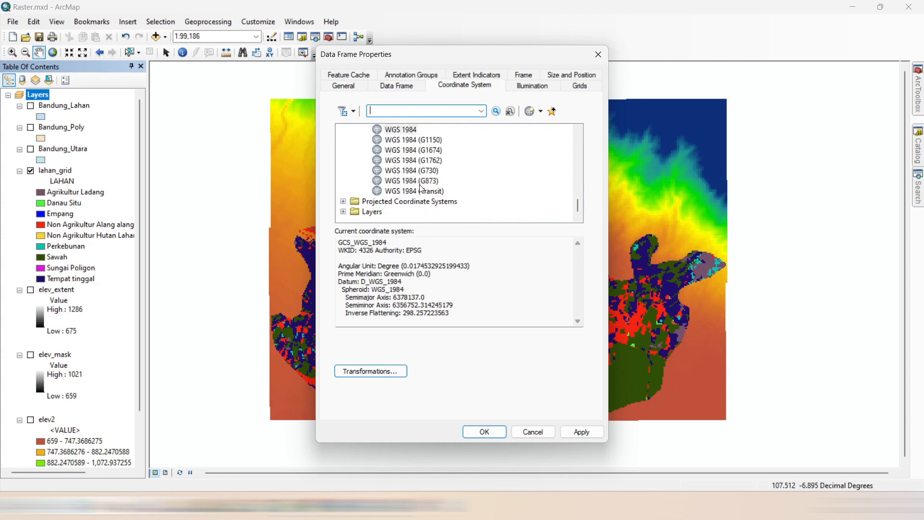
left_click(342, 211)
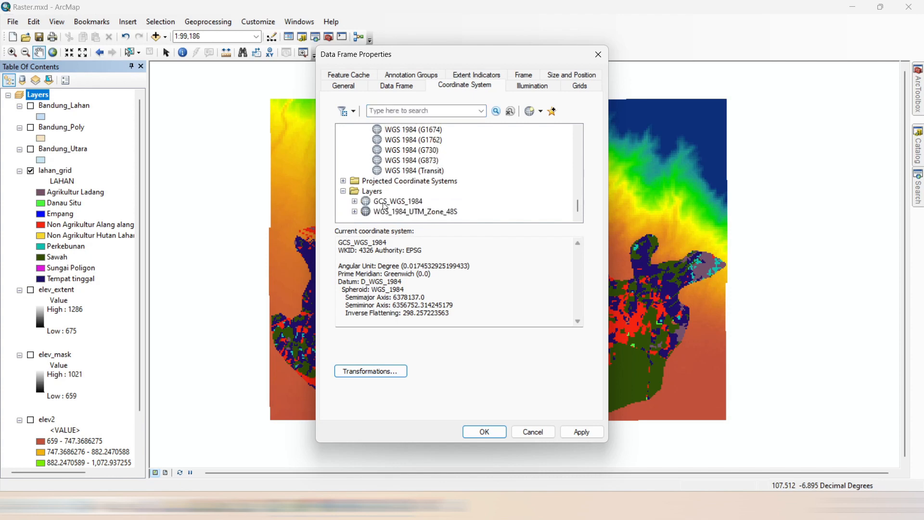
left_click(416, 212)
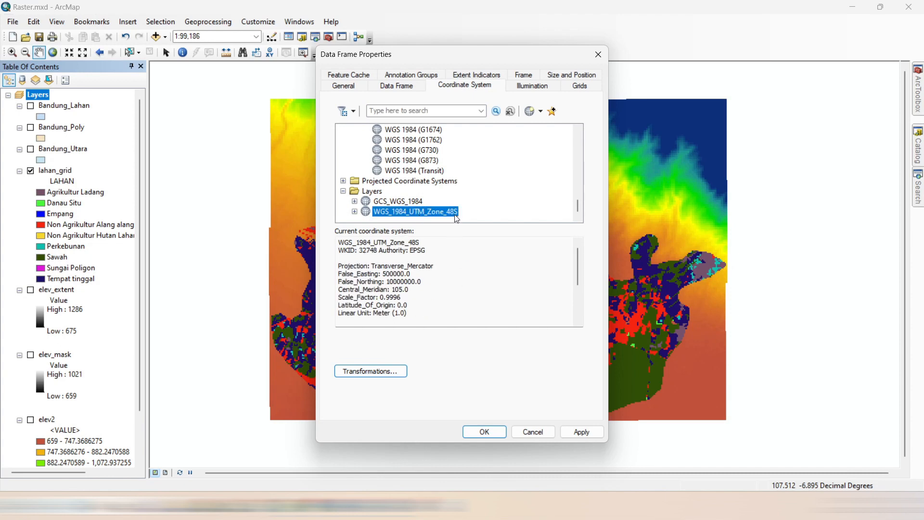
left_click(484, 431)
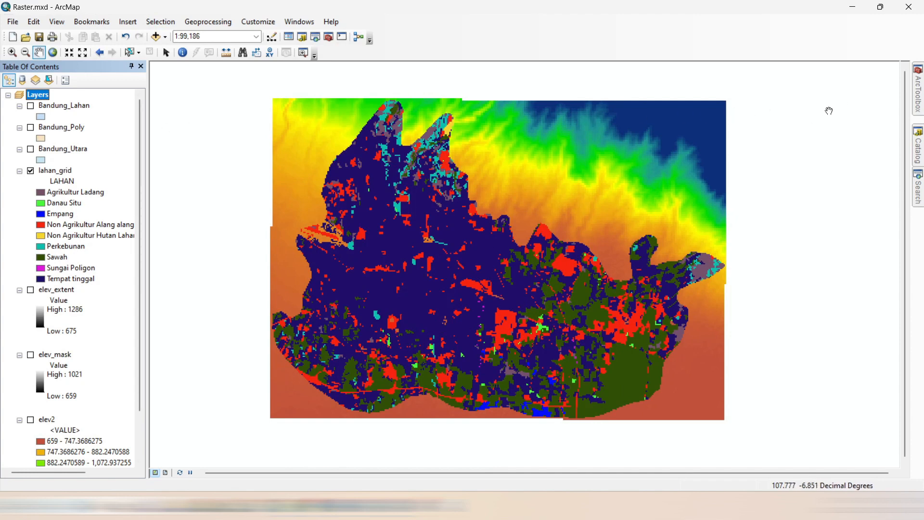
Step: Set up a Polygon to Raster conversion of Bandung_Lahan with Lahan as value field and D:\Raster\lahan_grid2 as output raster
left_click(918, 102)
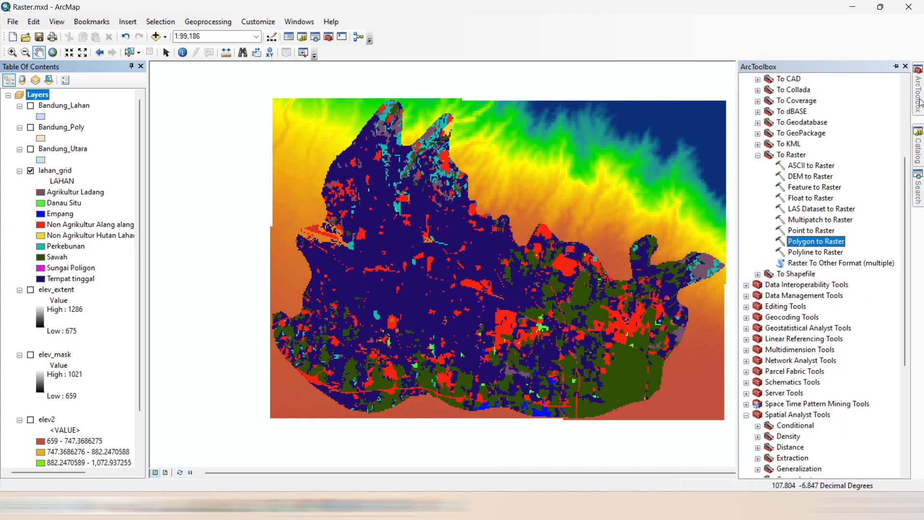
double_click(803, 242)
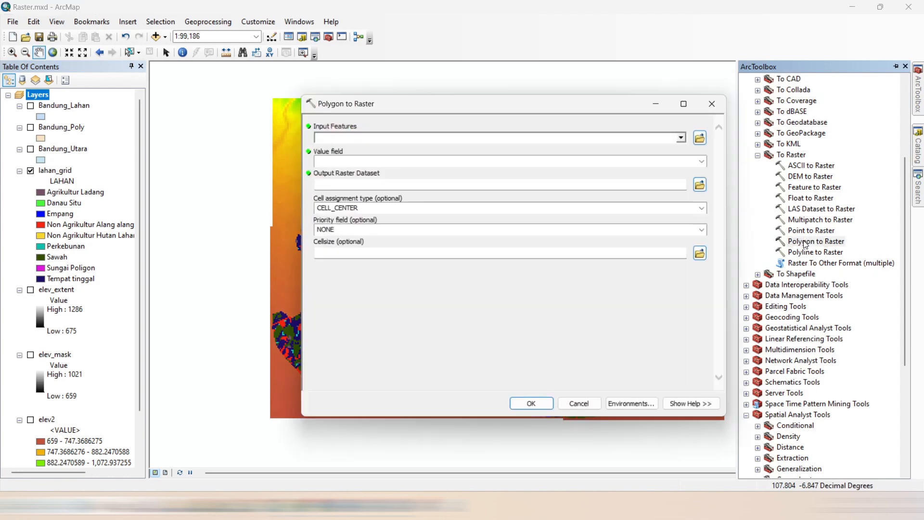
left_click(683, 138)
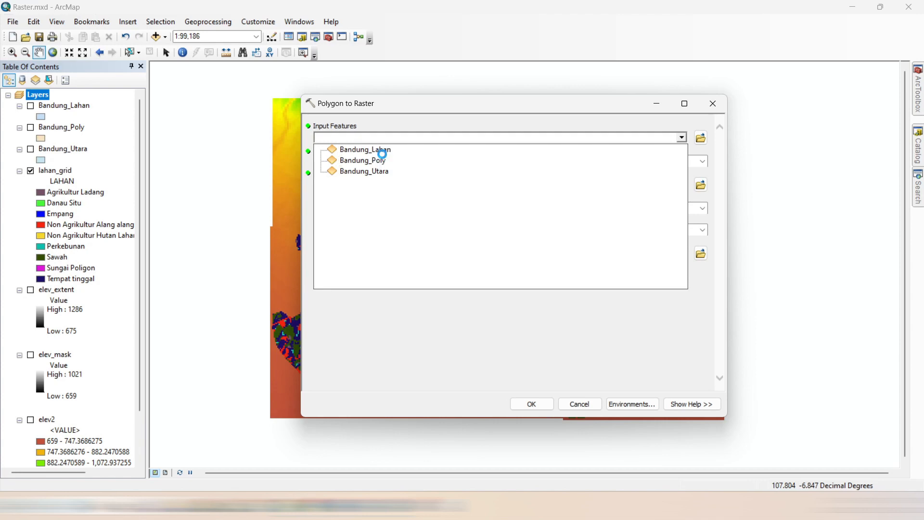
left_click(366, 150)
left_click(702, 161)
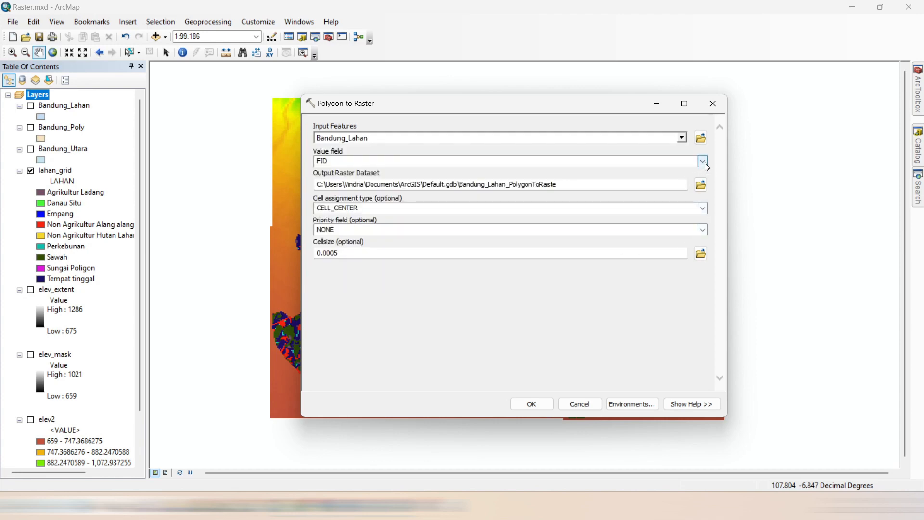
left_click(409, 180)
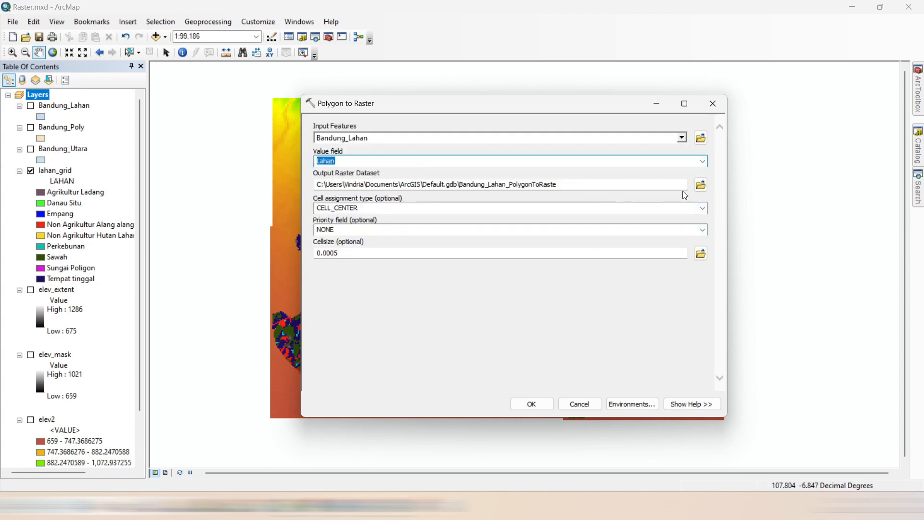
left_click(706, 189)
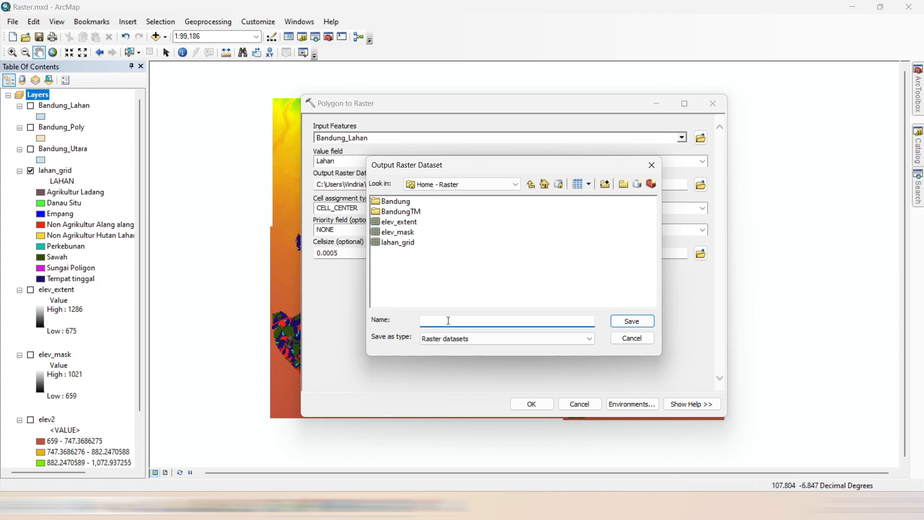
type("lahan_grid2")
left_click(626, 320)
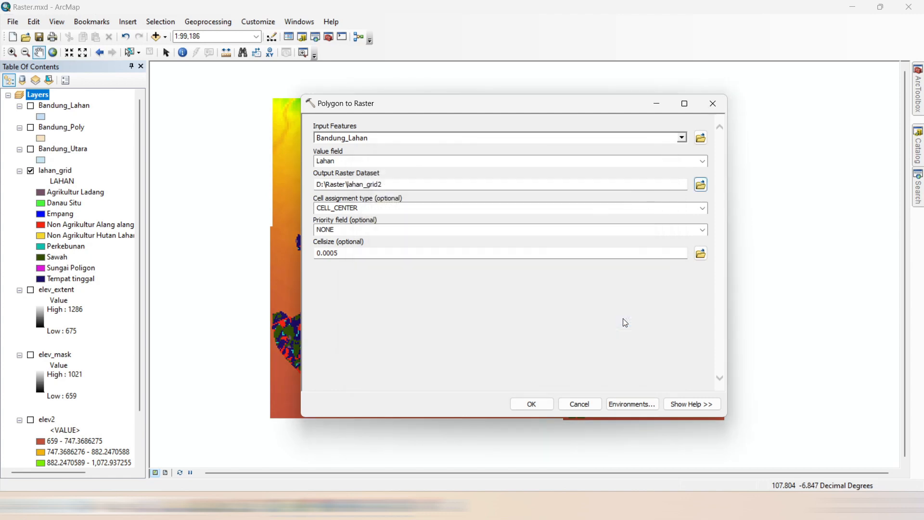
Step: Set the raster analysis cell size to the same as layer Bandung_elev.tif and run the conversion
left_click(634, 404)
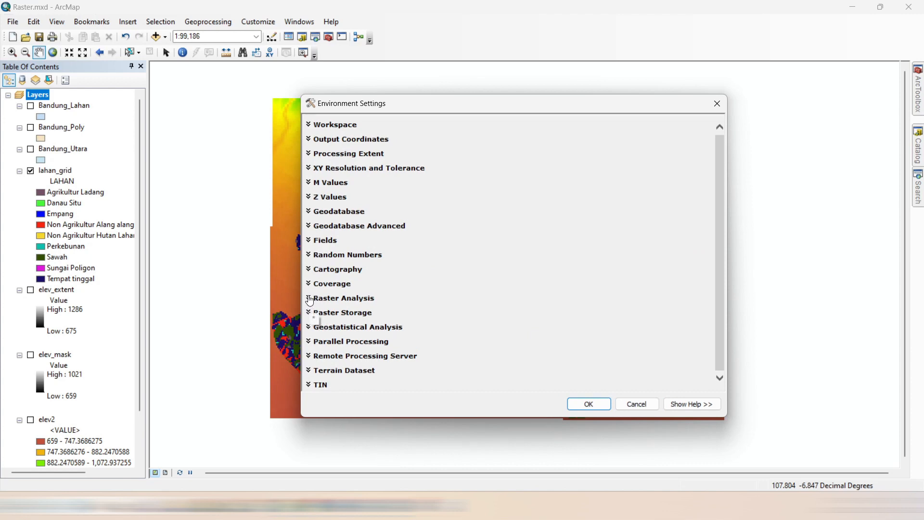
left_click(319, 299)
scroll(406, 300, "down", 1)
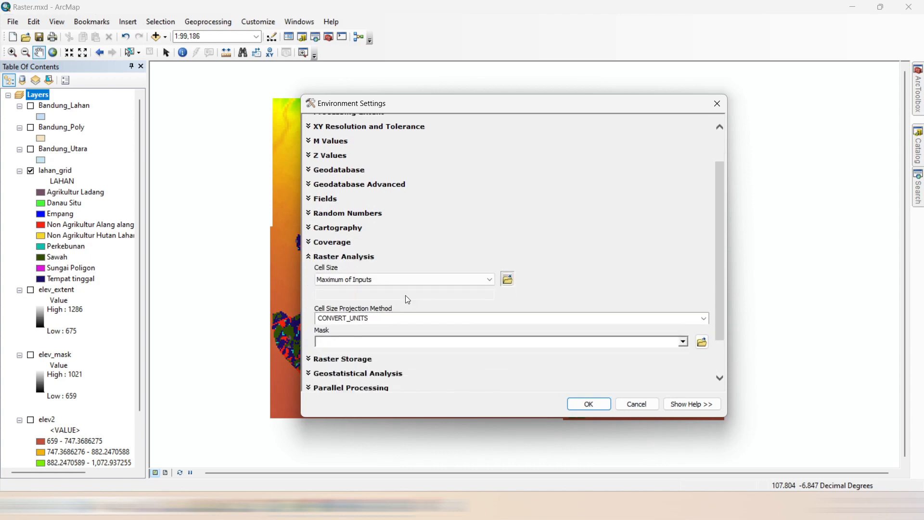
left_click(489, 281)
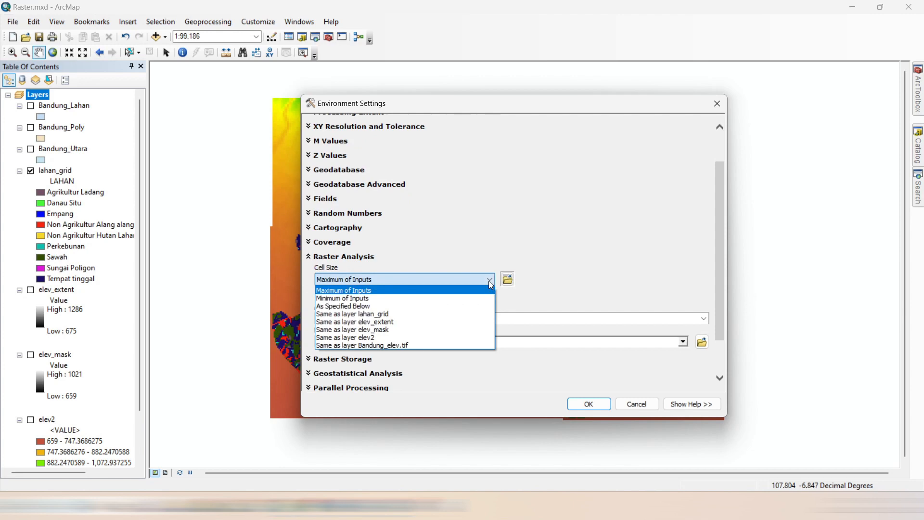
left_click(394, 344)
left_click(580, 404)
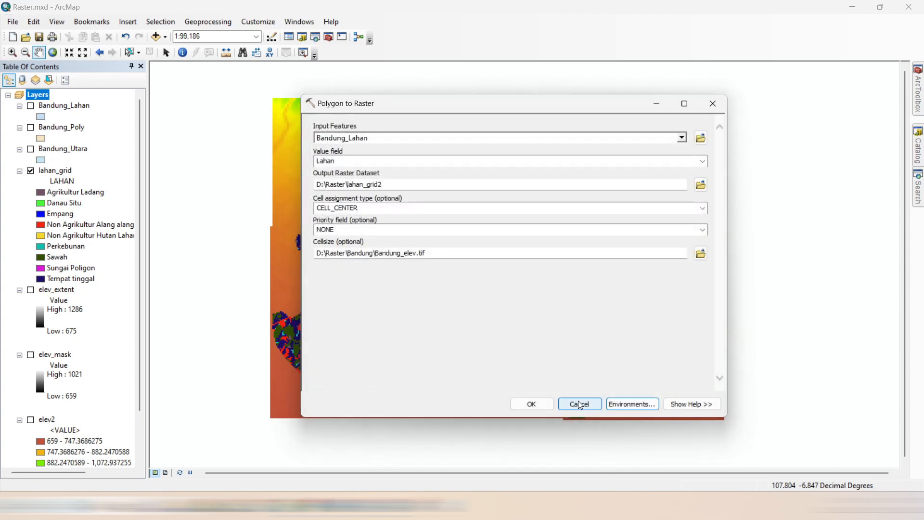
left_click(530, 407)
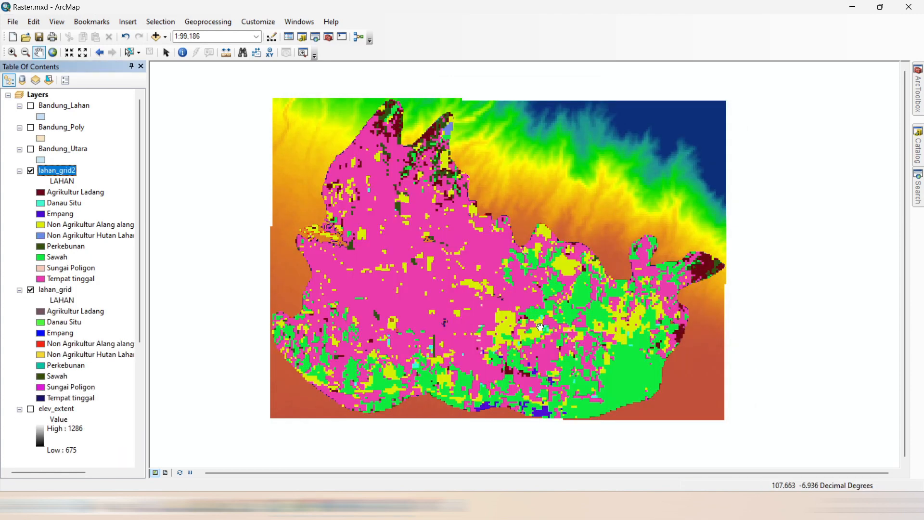
Step: Compare the cell size and alignment of lahan_grid2 and lahan_grid against the elevation raster by toggling both layers along the northern land-use edge
left_click(12, 52)
left_click_drag(448, 192, 595, 271)
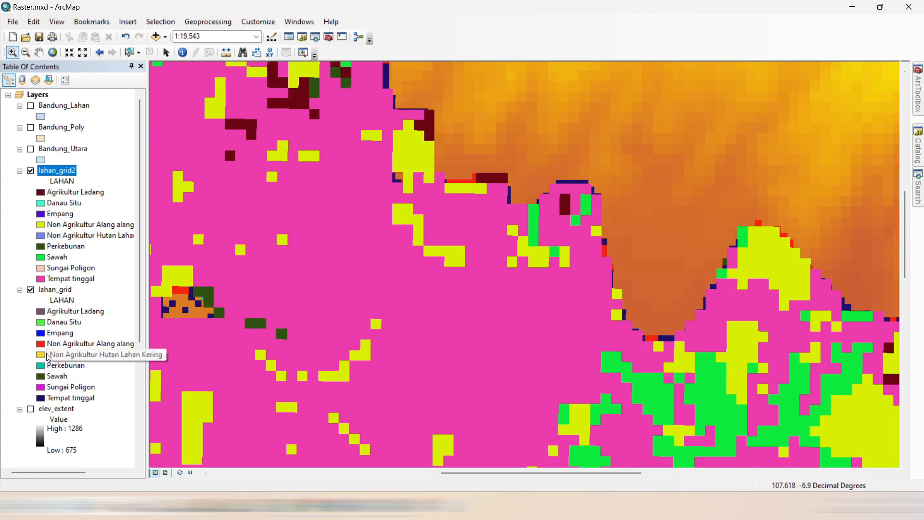
left_click(31, 290)
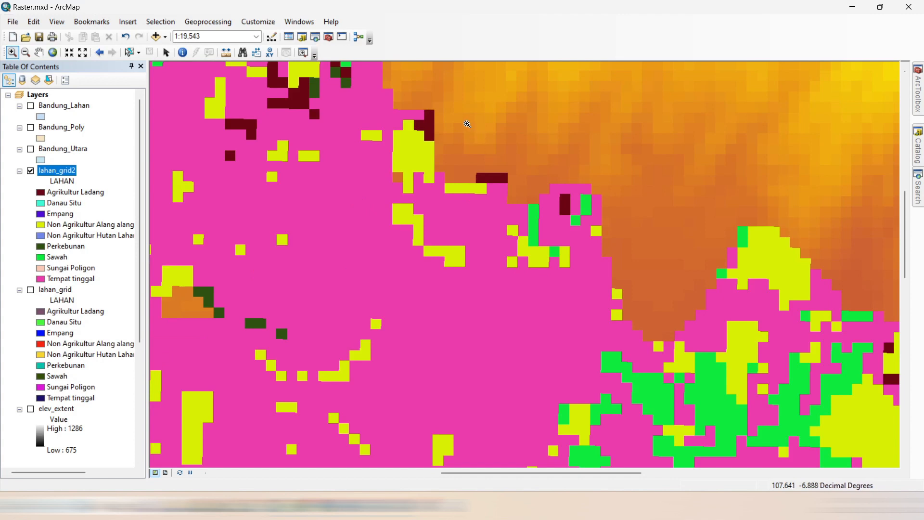
left_click_drag(457, 119, 645, 302)
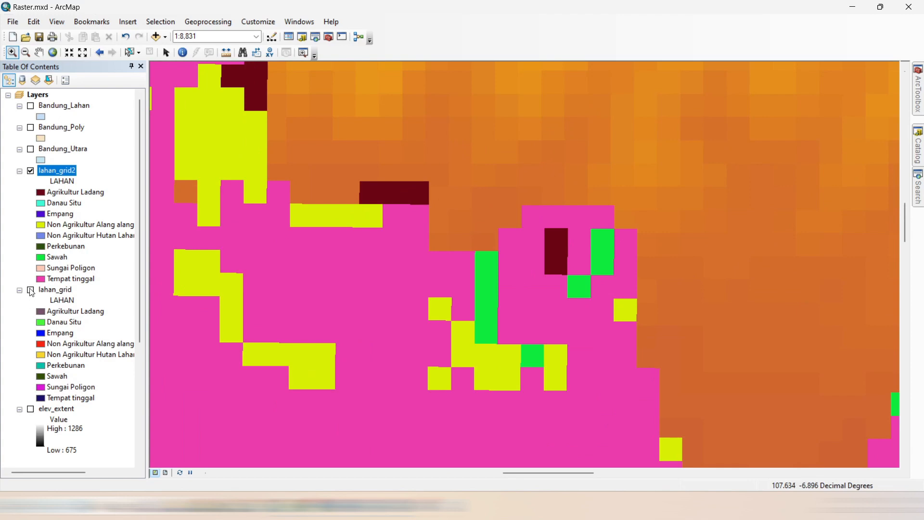
left_click(31, 290)
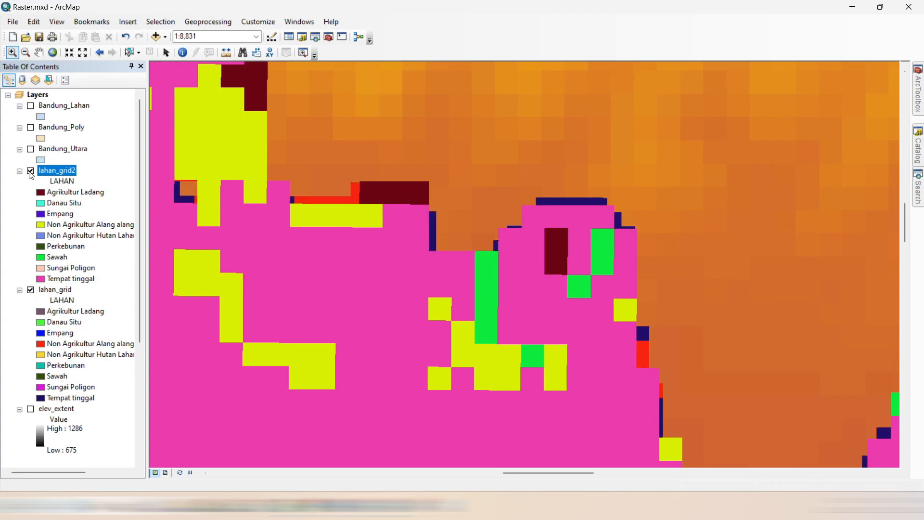
left_click(30, 172)
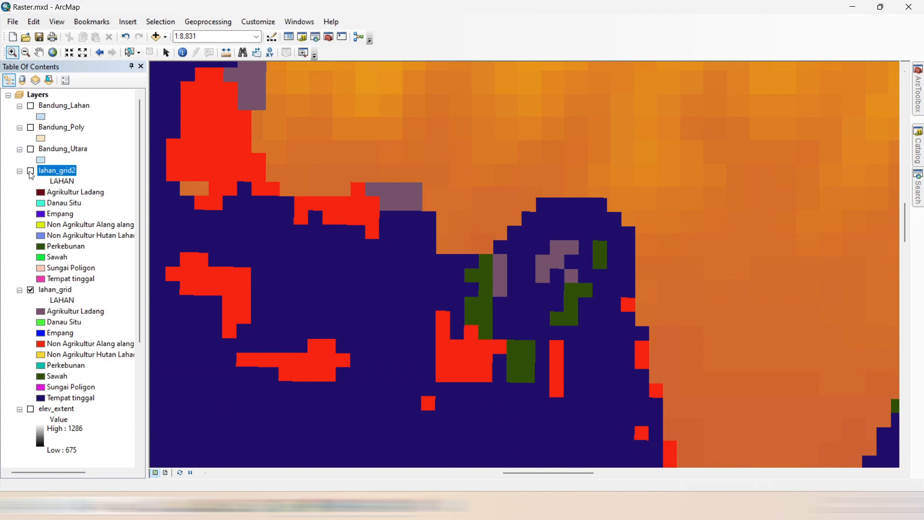
left_click(31, 171)
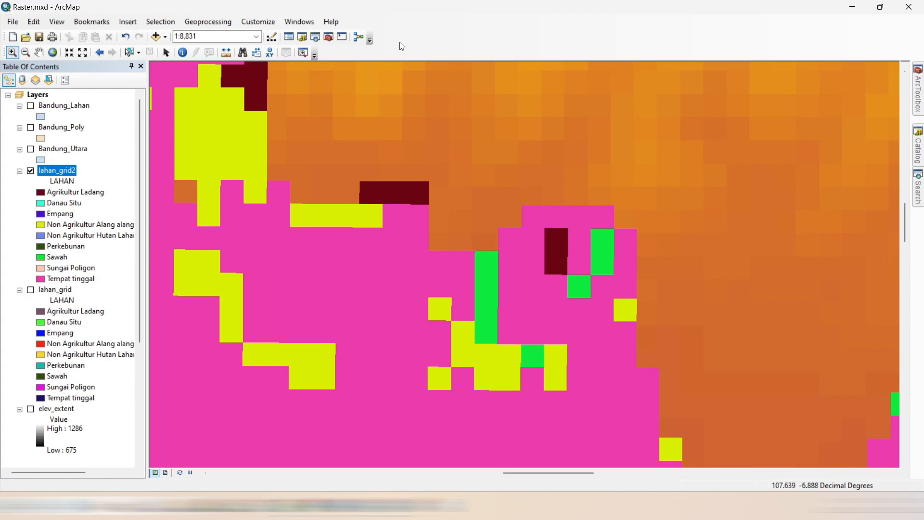
Step: Show the lahan_grid layer and open the raster data export for it
scroll(80, 261, "down", 1)
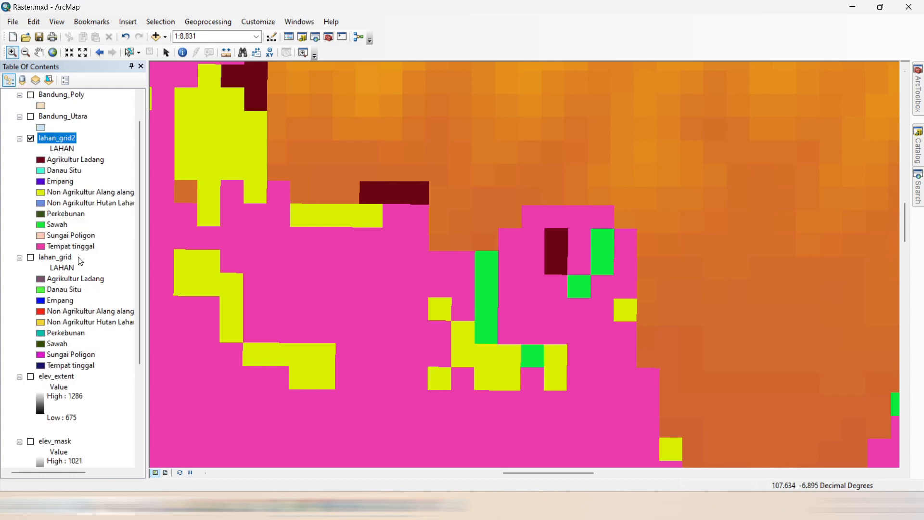
left_click(31, 257)
left_click(67, 258)
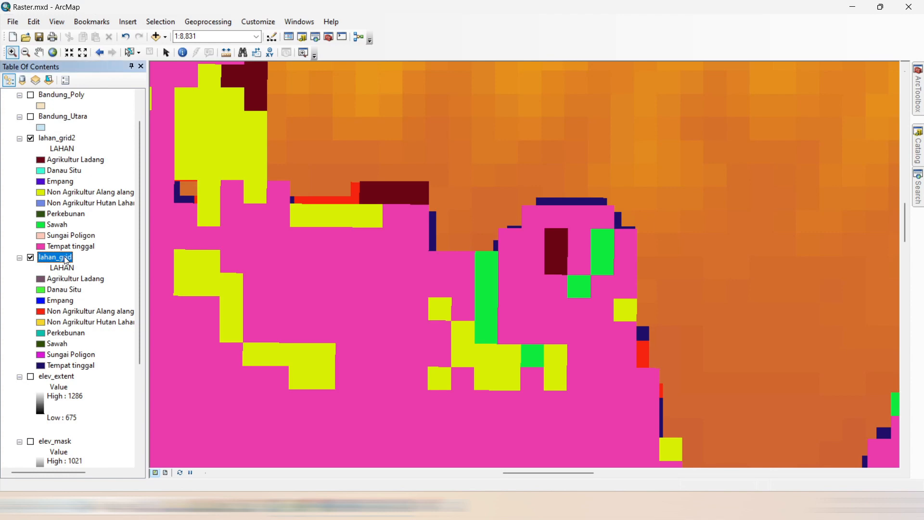
right_click(67, 260)
mouse_move(180, 374)
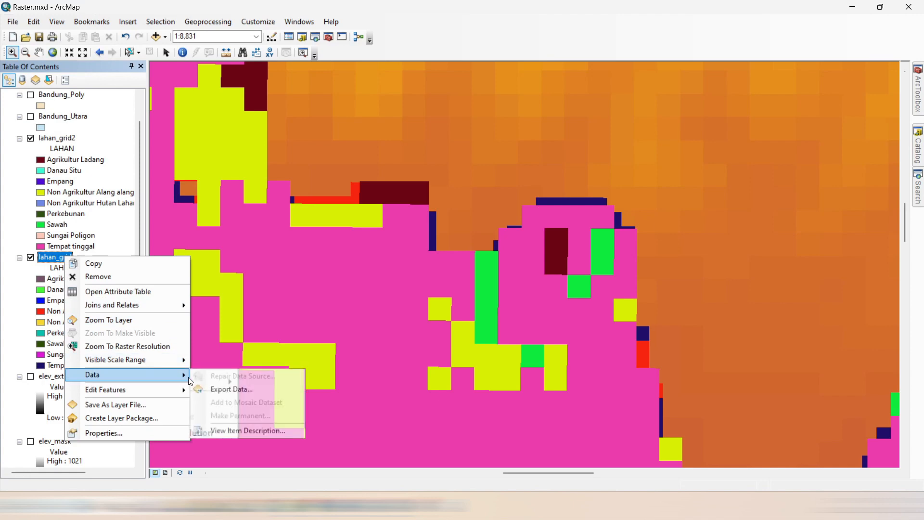
left_click(259, 388)
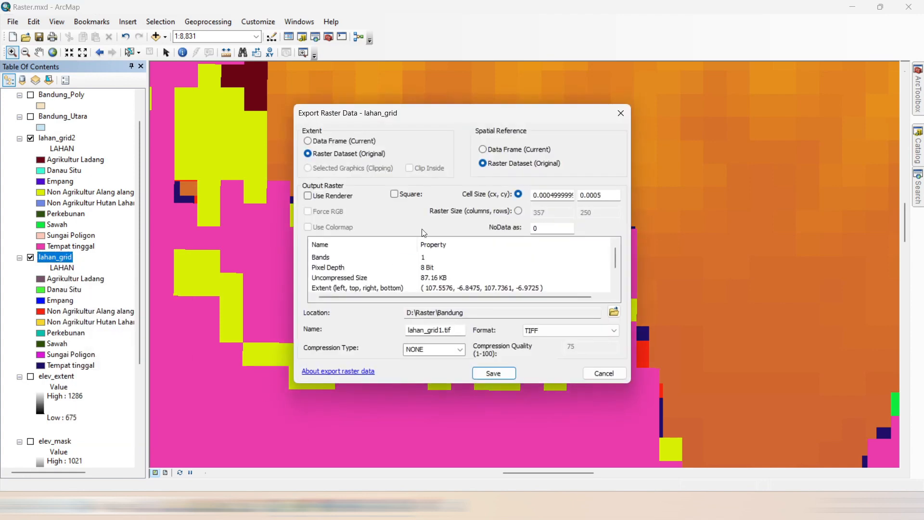
left_click_drag(422, 120, 427, 121)
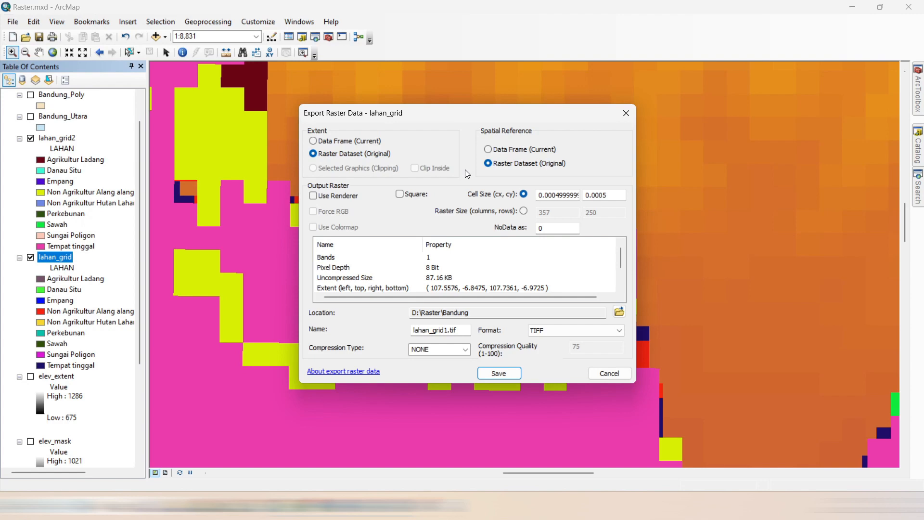
Step: Look through the export formats, try LZW, RLE and JPEG compression, and set the compression type back to NONE
left_click(618, 334)
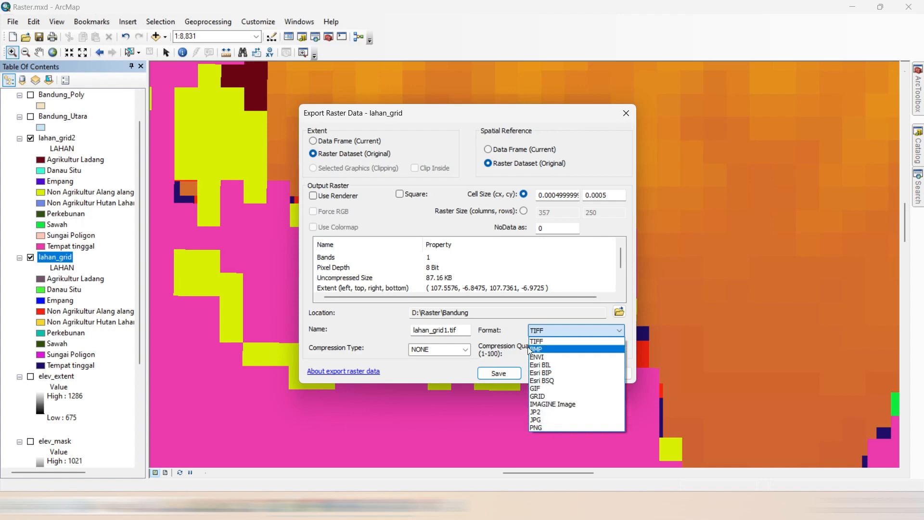
left_click(517, 319)
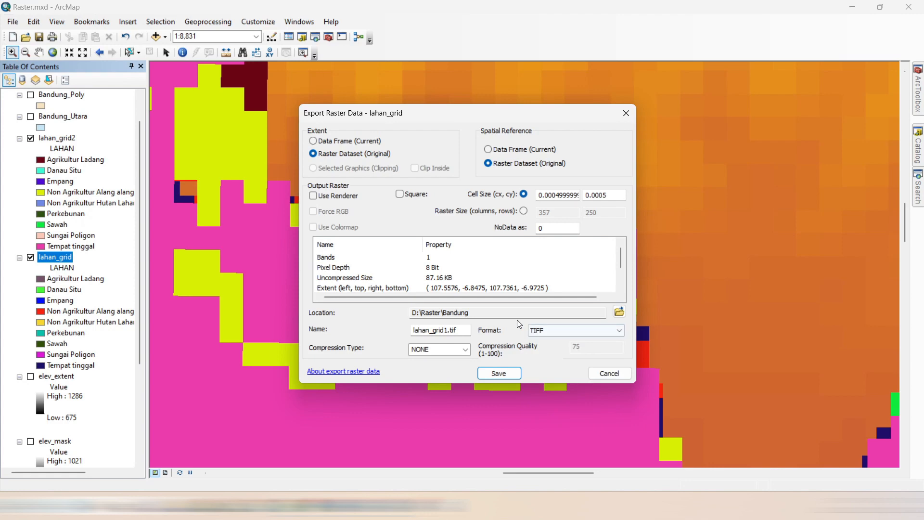
left_click(466, 352)
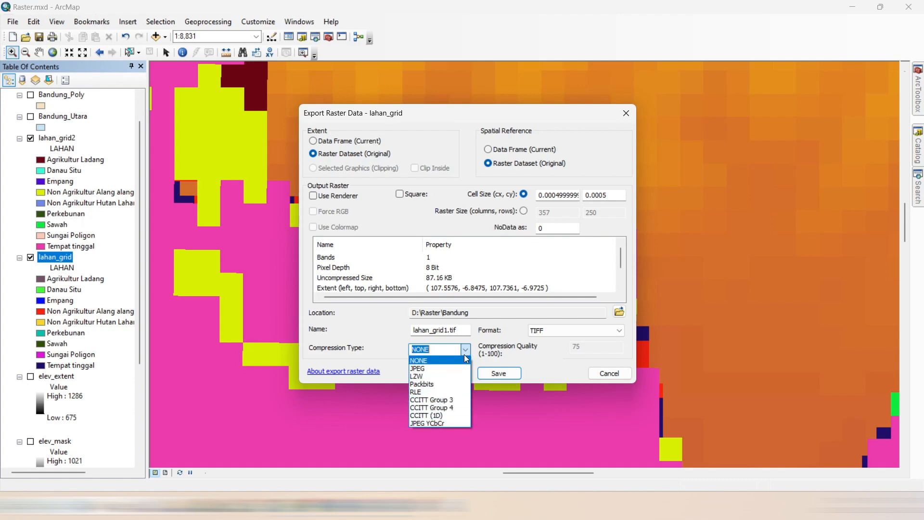
left_click(433, 375)
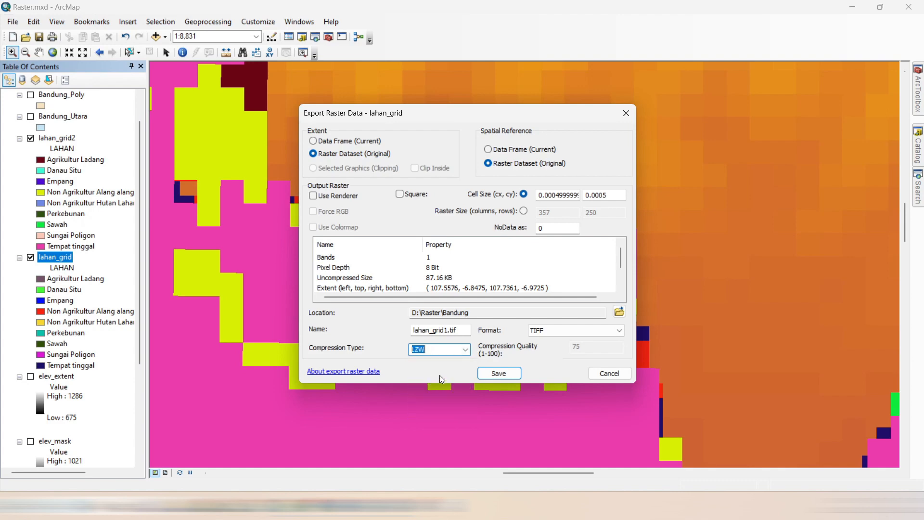
left_click(463, 355)
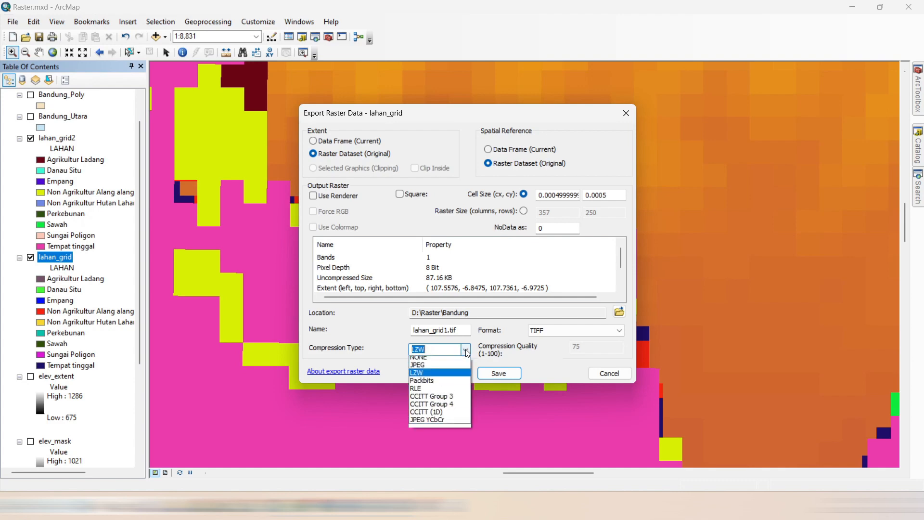
left_click(431, 392)
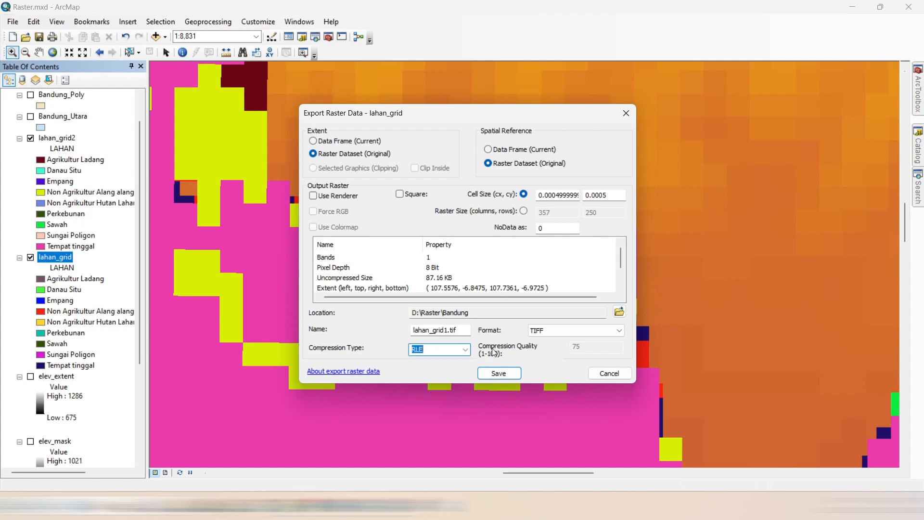
left_click(465, 351)
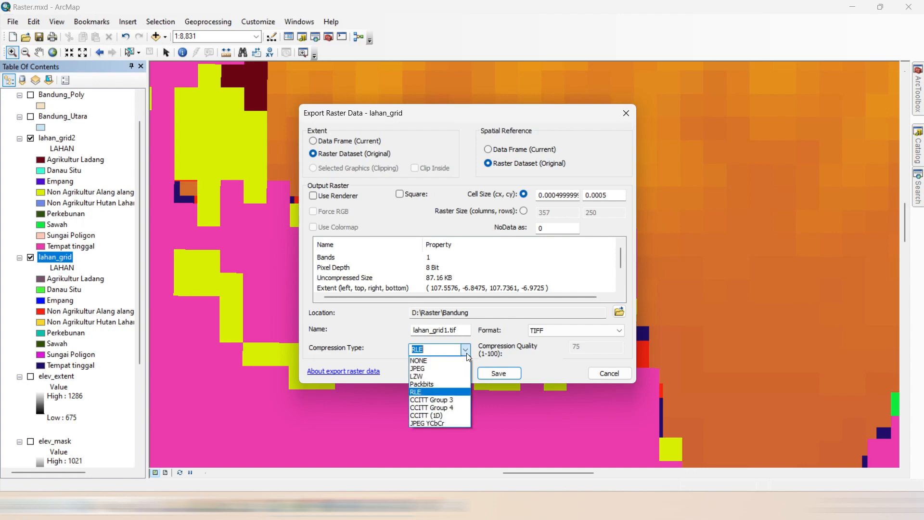
left_click(443, 369)
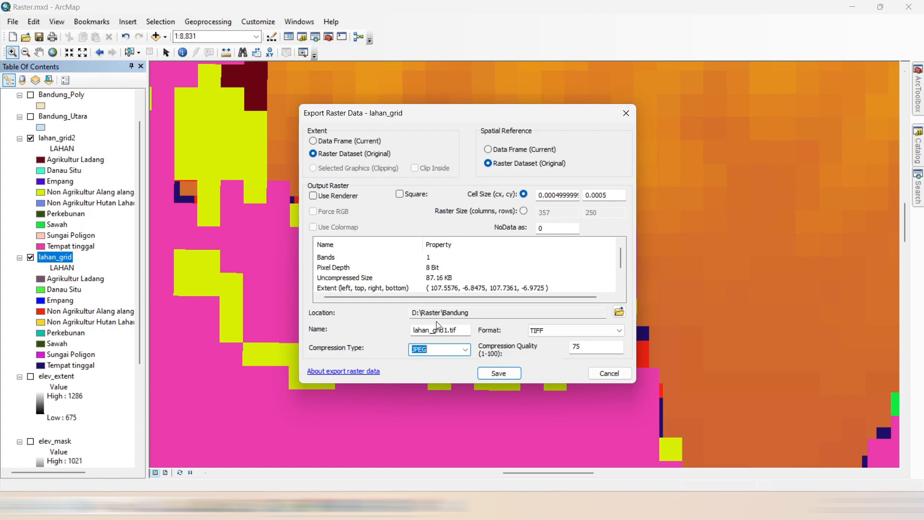
left_click(465, 351)
left_click(438, 360)
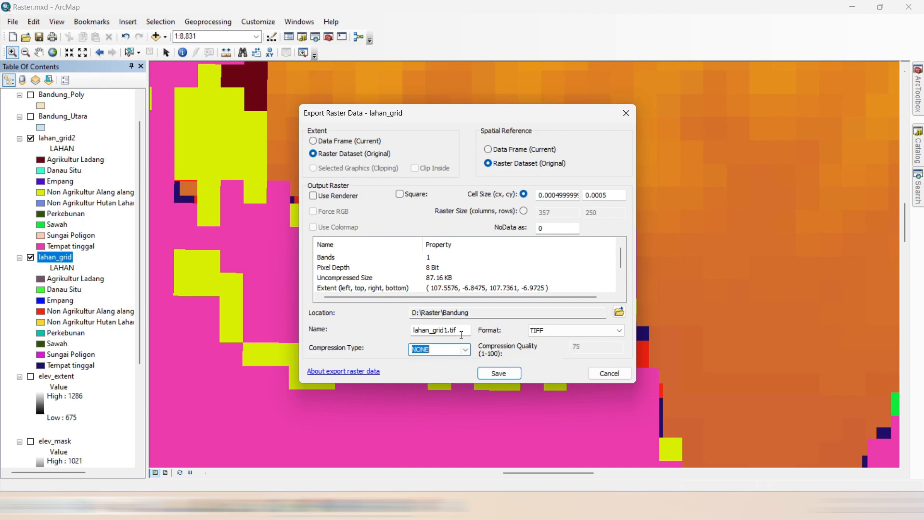
Step: Export lahan_grid as an uncompressed TIFF named lahan_none in D:\Raster\Bandung and add it to the map
double_click(468, 331)
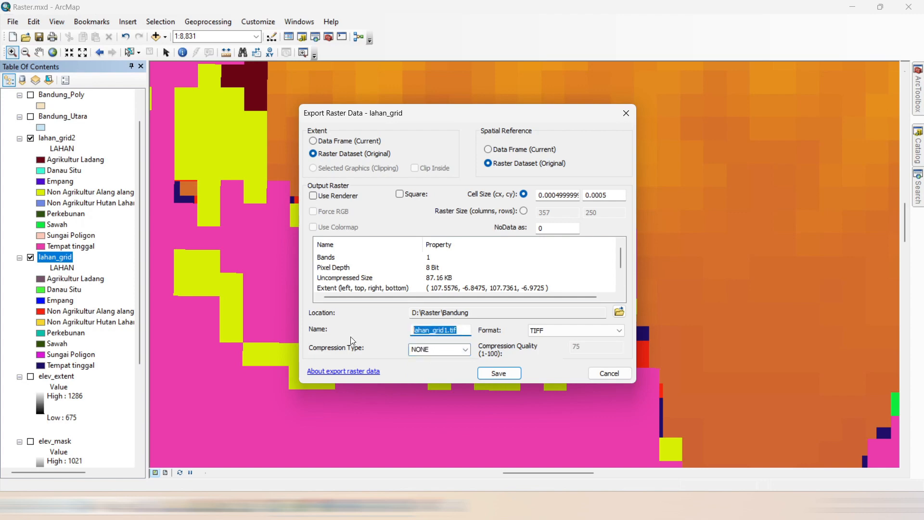
type("lahan_none")
left_click(500, 374)
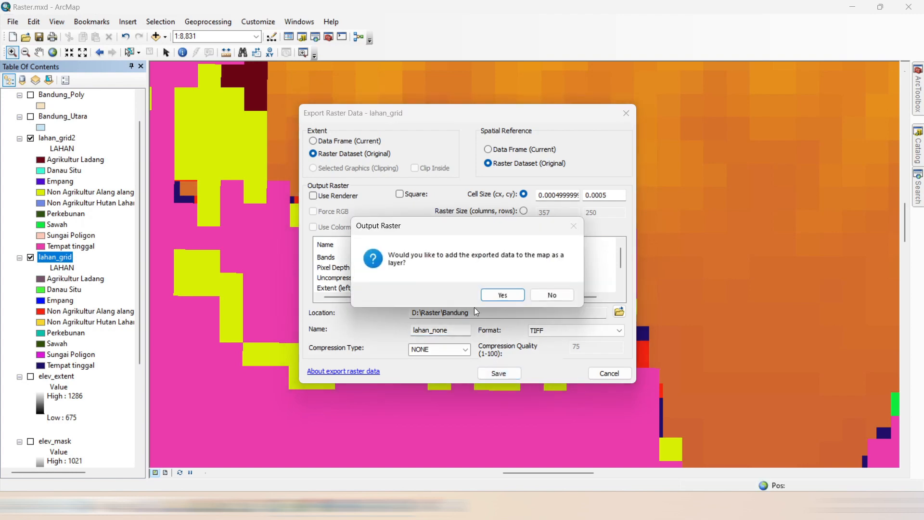
left_click(501, 294)
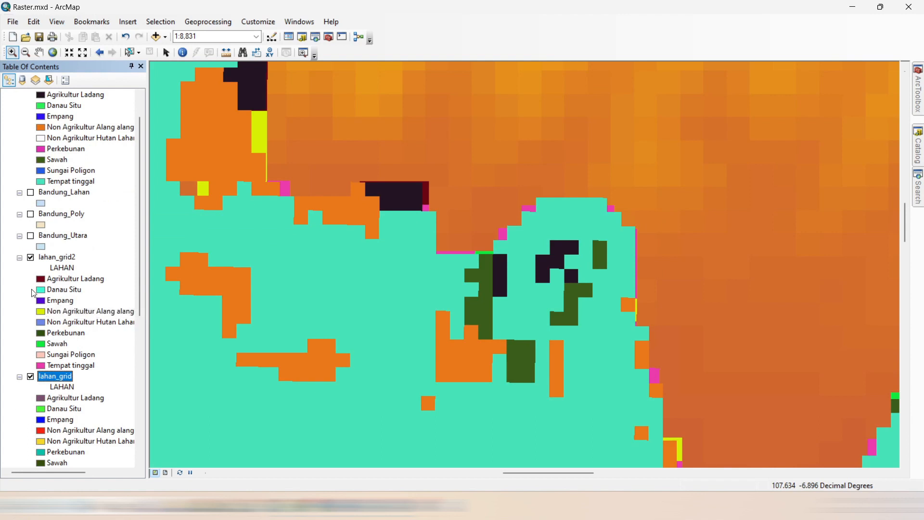
Step: Export lahan_grid as an LZW-compressed TIFF named lahan_lzw in D:\Raster\Bandung and add it to the map
scroll(33, 292, "down", 5)
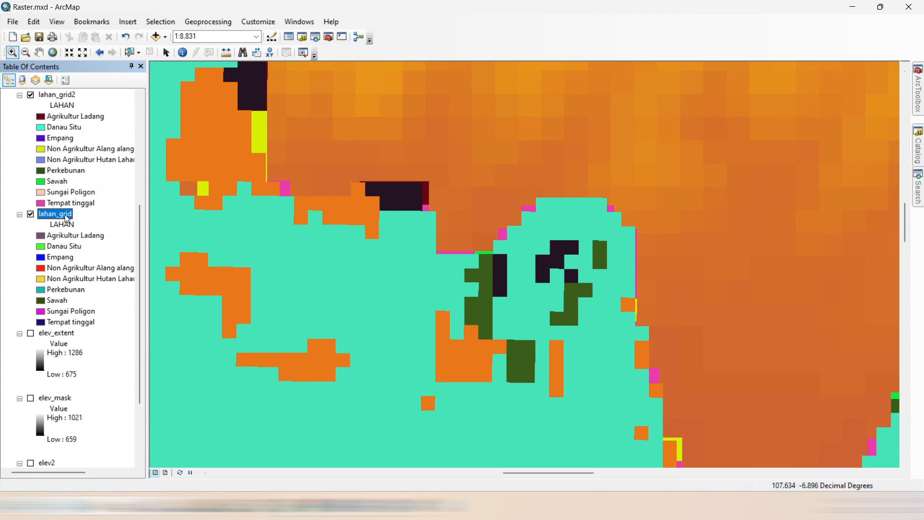
right_click(67, 218)
mouse_move(149, 334)
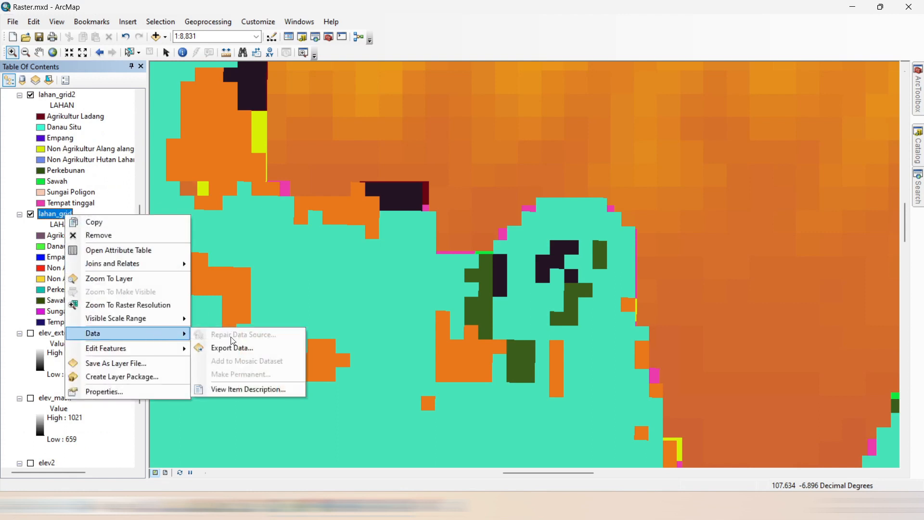
left_click(232, 347)
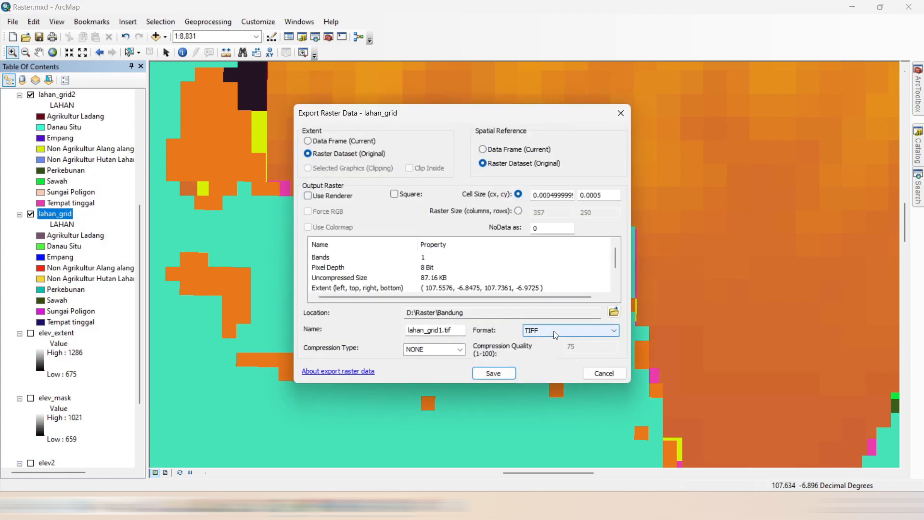
left_click(461, 351)
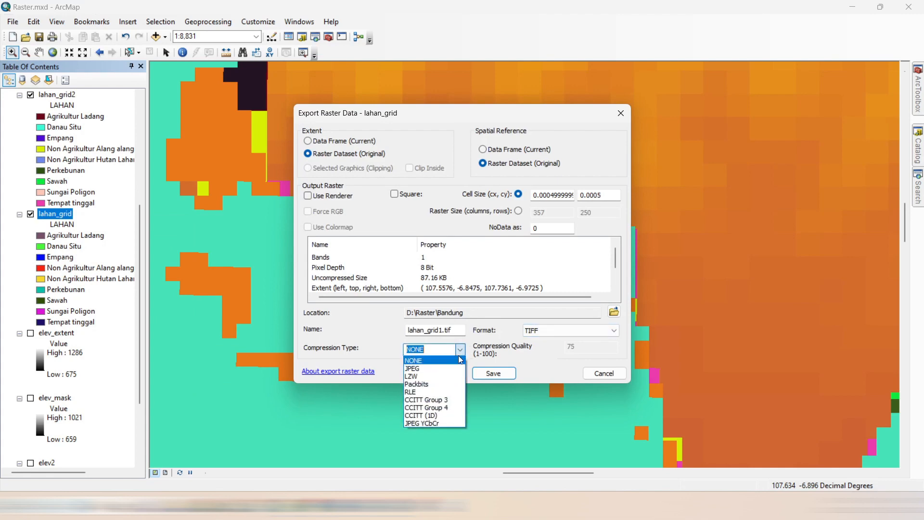
left_click(459, 376)
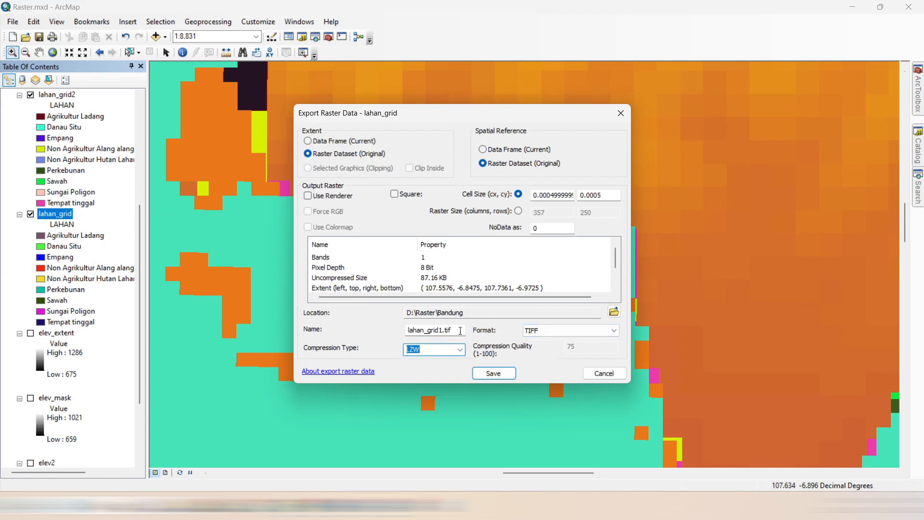
double_click(460, 329)
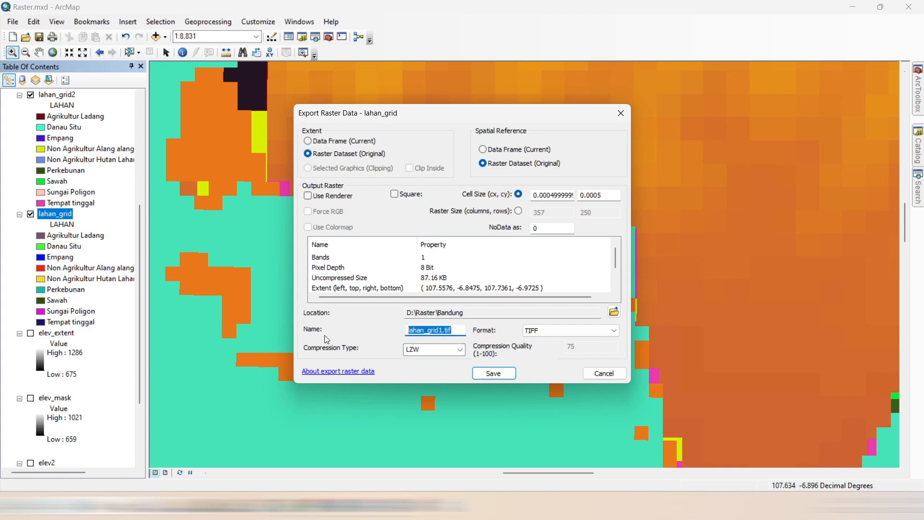
key("BackSpace")
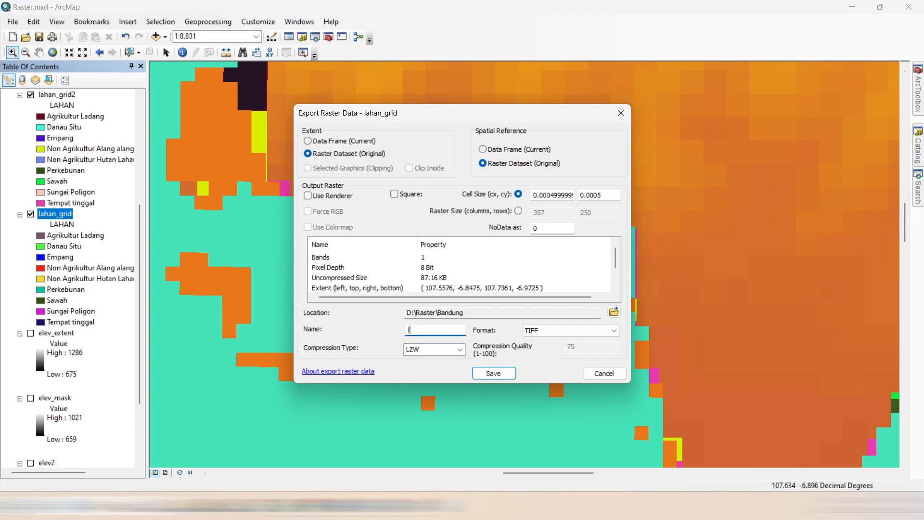
type("lahan_lzw")
left_click(495, 374)
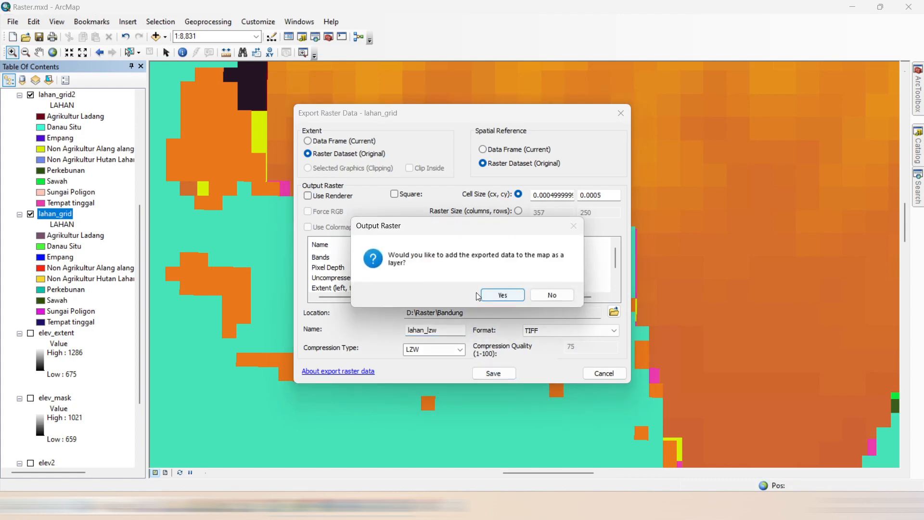
left_click(502, 295)
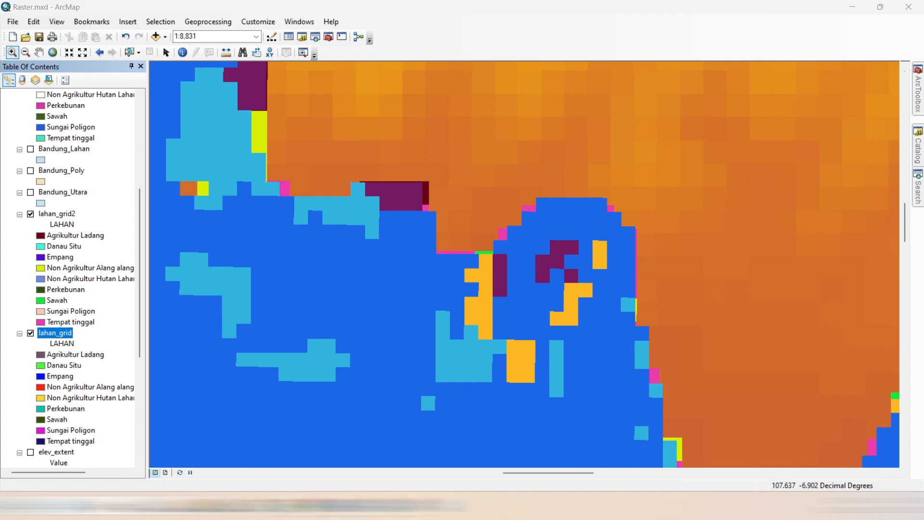
Step: Switch to File Explorer and compare the file sizes of lahan_lzw.tif and lahan_none.tif in the D:\Raster\Bandung folder
left_click(233, 501)
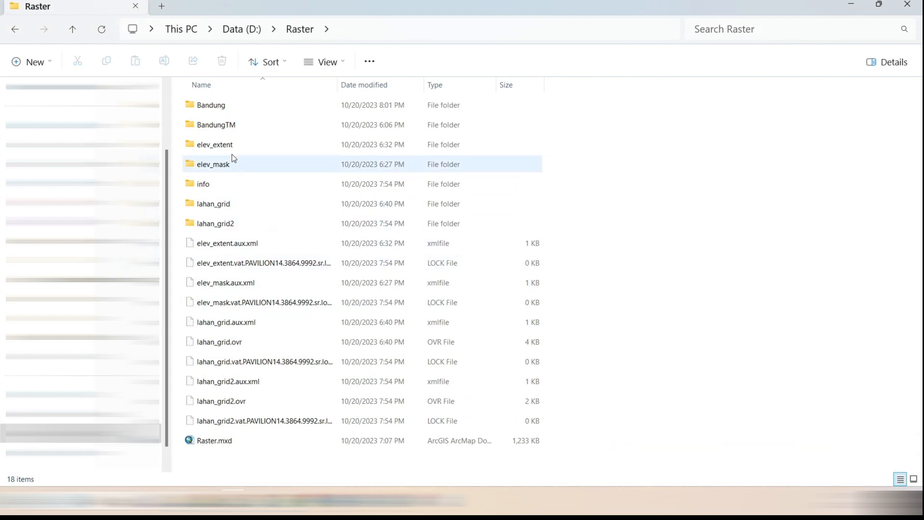
double_click(228, 115)
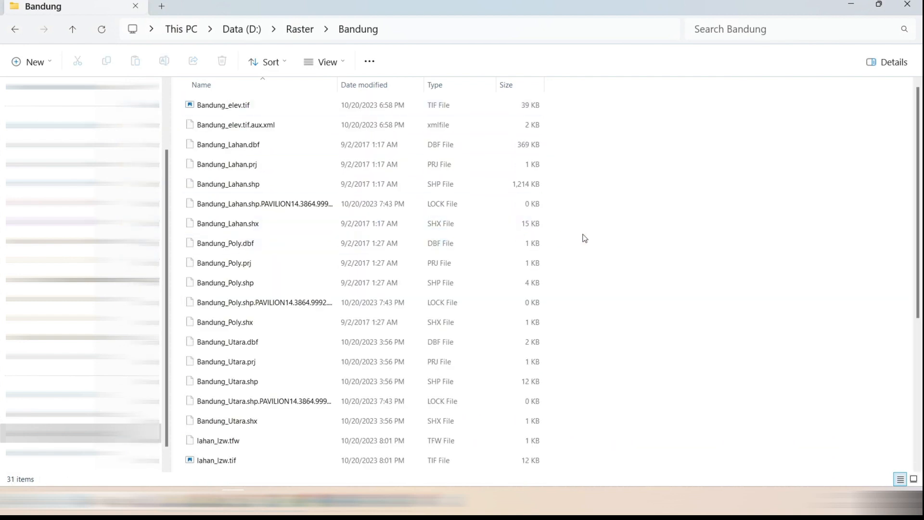
scroll(584, 238, "down", 4)
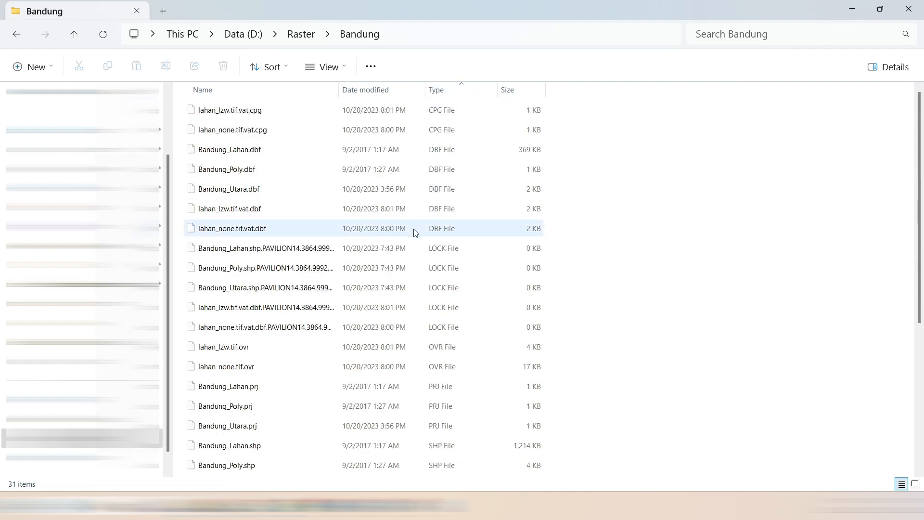
scroll(300, 200, "down", 4)
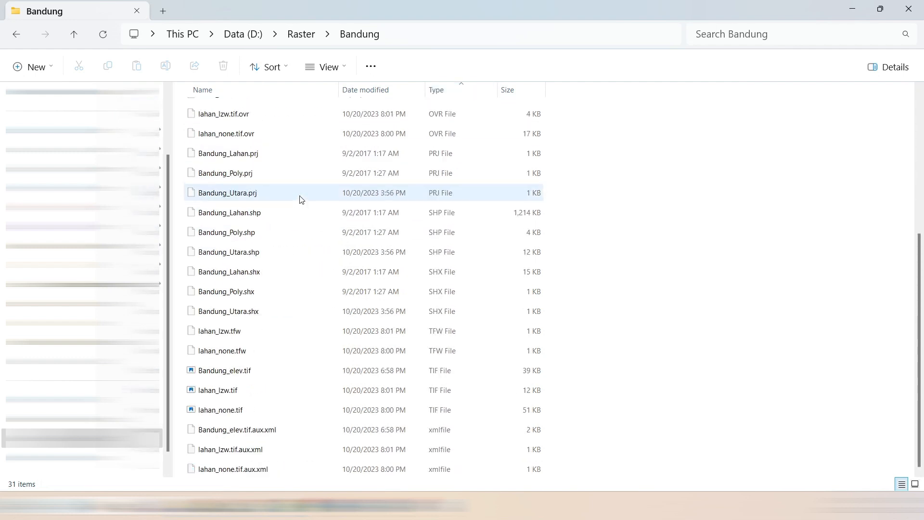
left_click(255, 397)
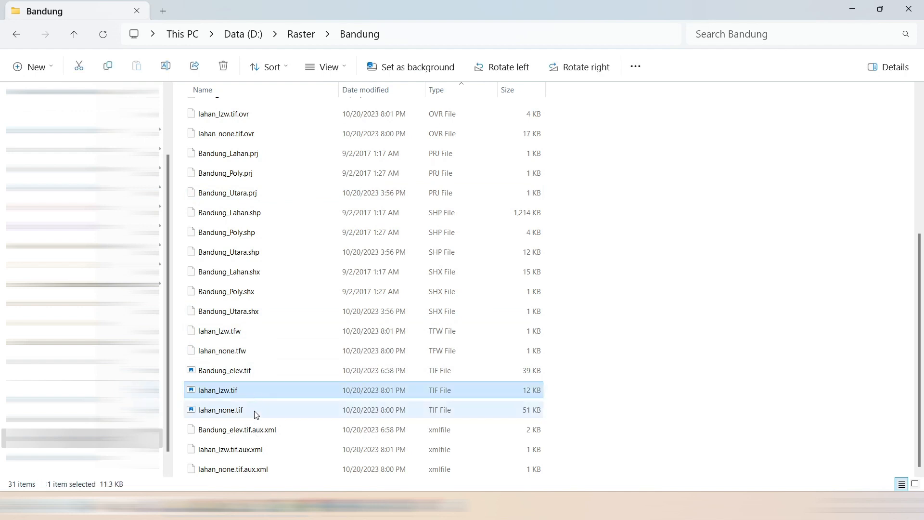
left_click(253, 416, "shift")
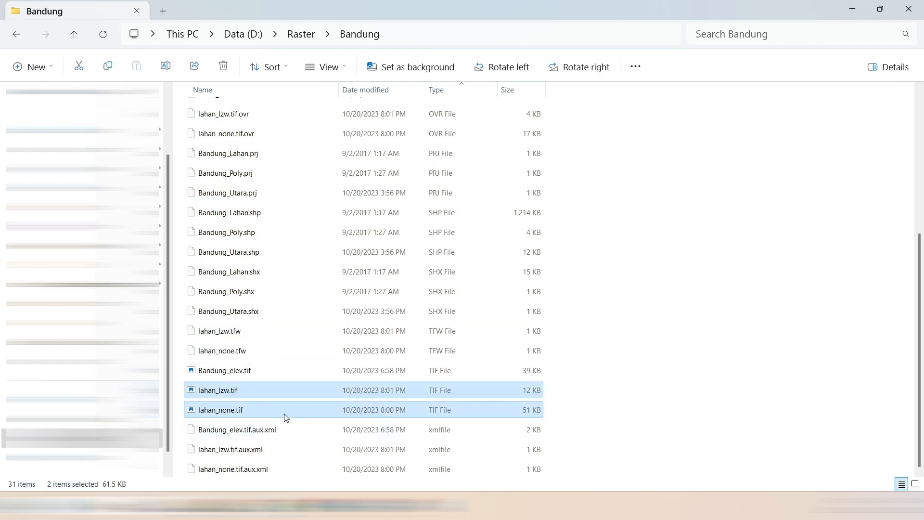
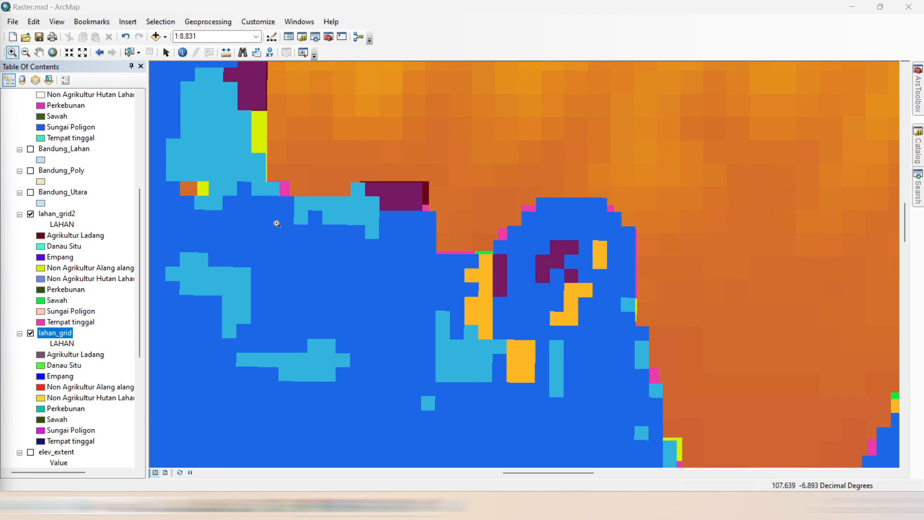
Step: Insert a new data frame into the map document and collapse the existing Layers data frame
left_click(128, 22)
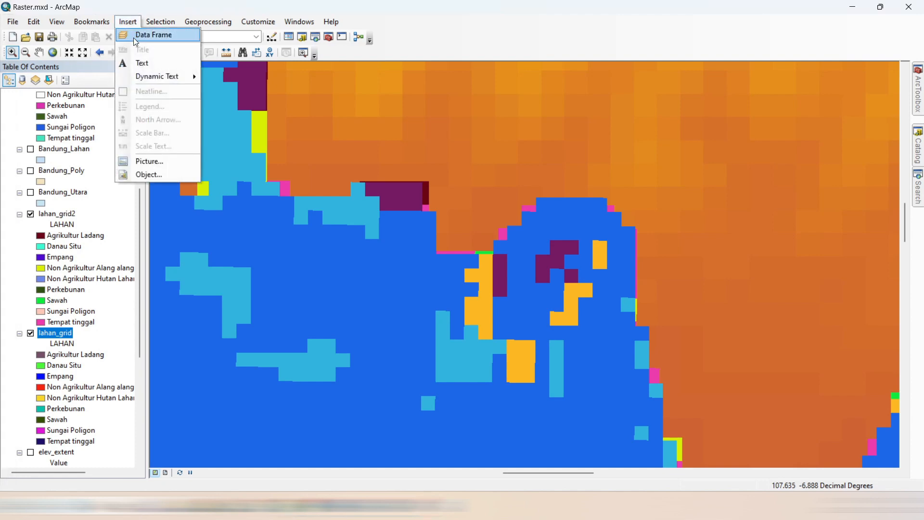
left_click(134, 38)
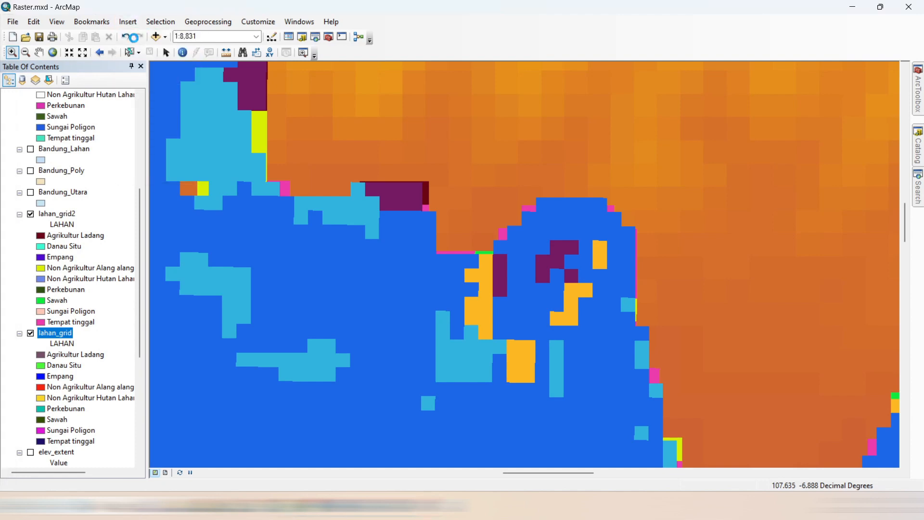
scroll(115, 174, "down", 4)
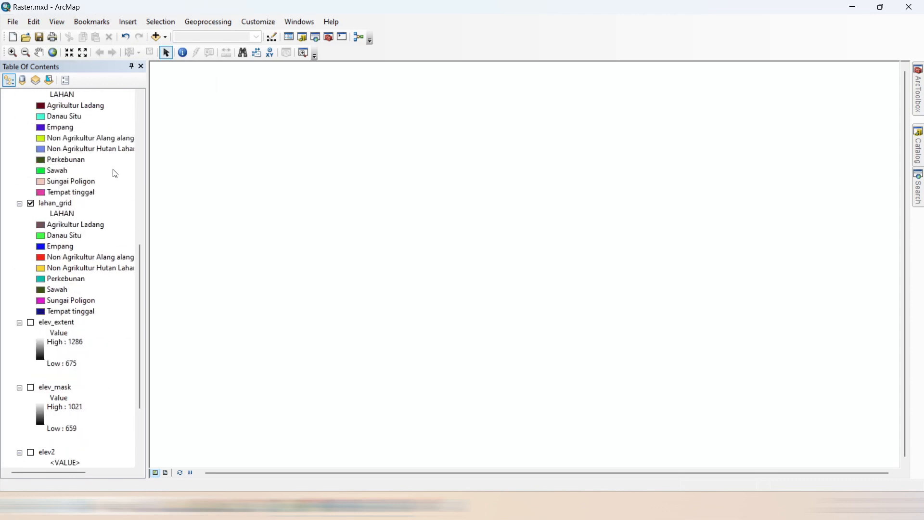
scroll(115, 173, "down", 3)
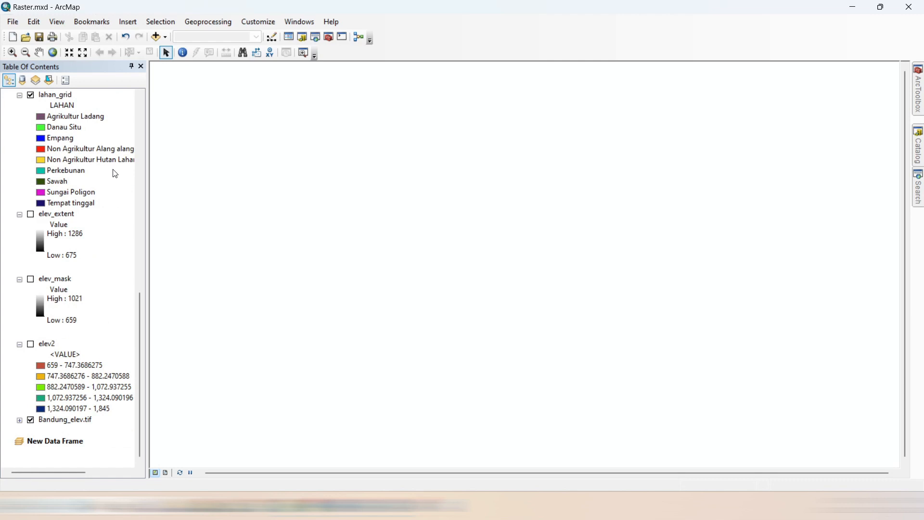
left_click(114, 170)
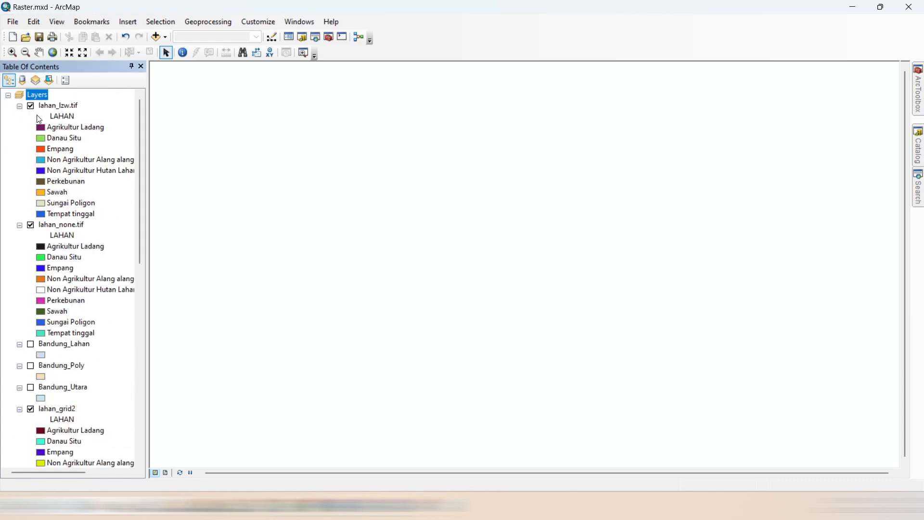
left_click(8, 96)
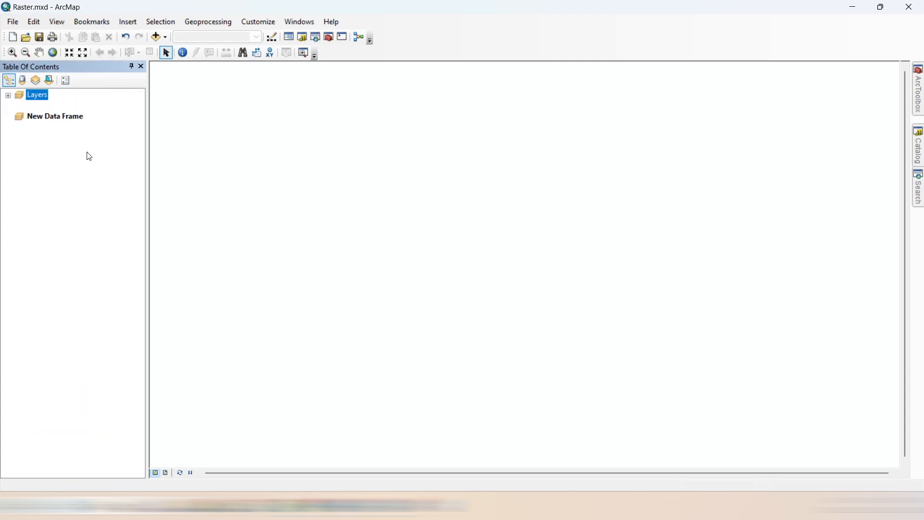
Step: Add the five rasters bandung_tm_b1.tif through bandung_tm_b5.tif from the BandungTM folder to the new data frame
left_click(54, 118)
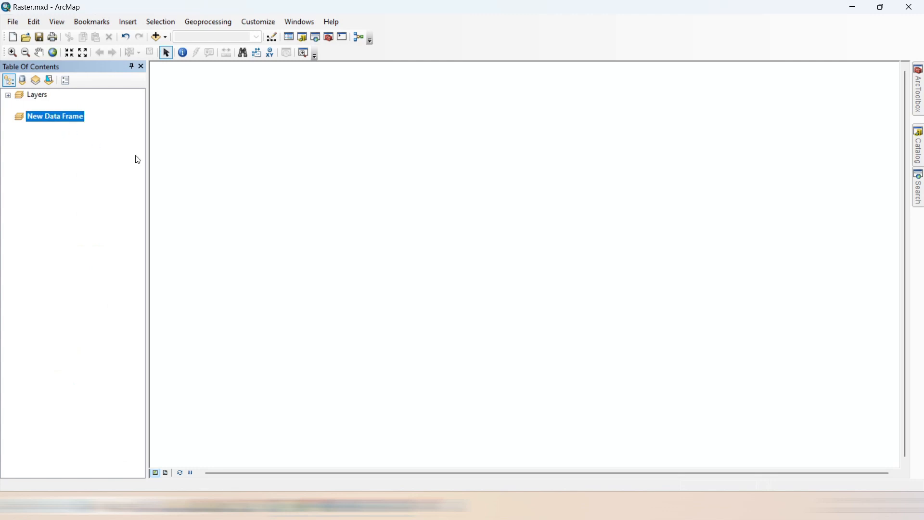
left_click(156, 37)
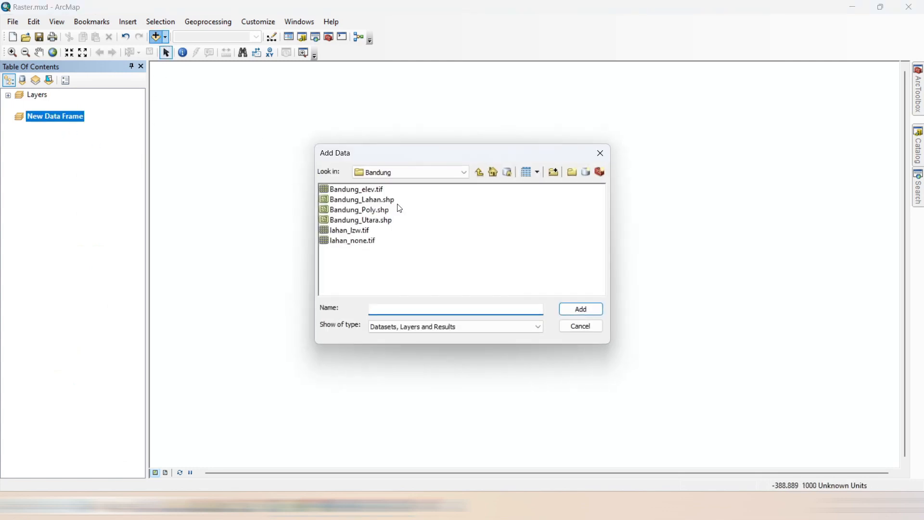
left_click(478, 173)
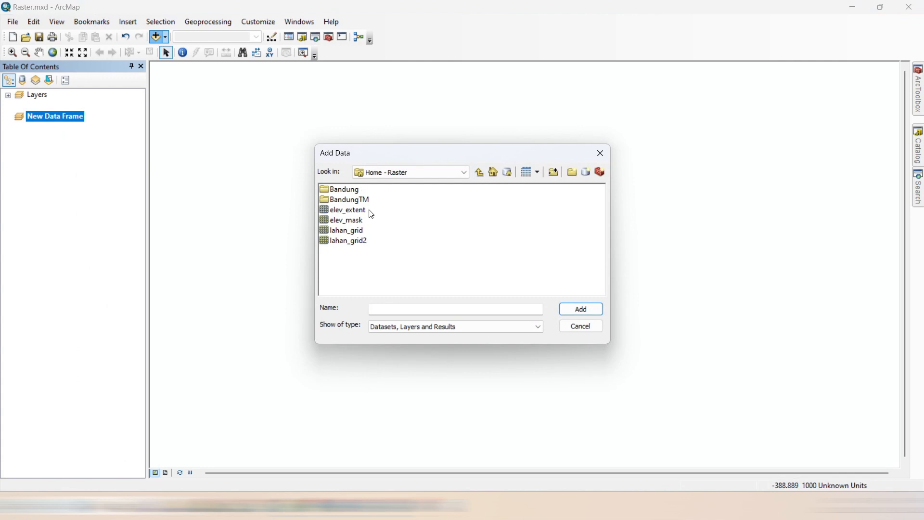
double_click(349, 201)
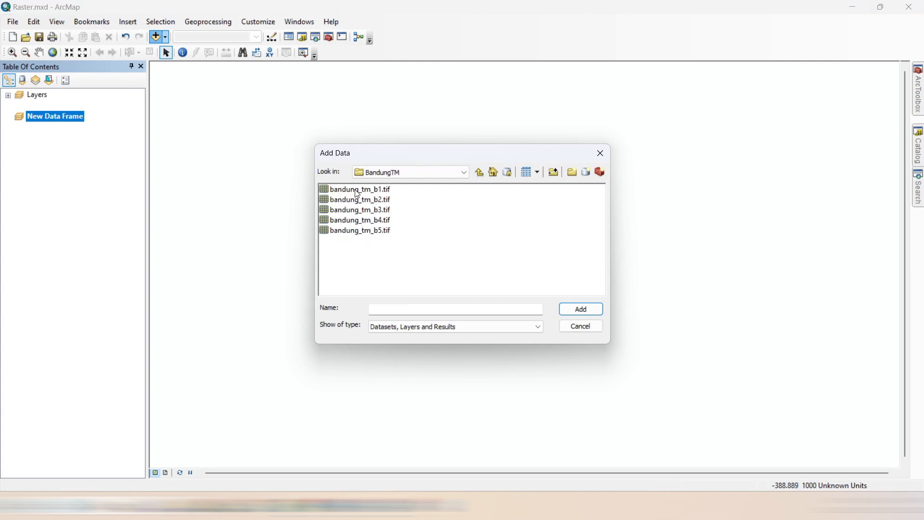
left_click(355, 191)
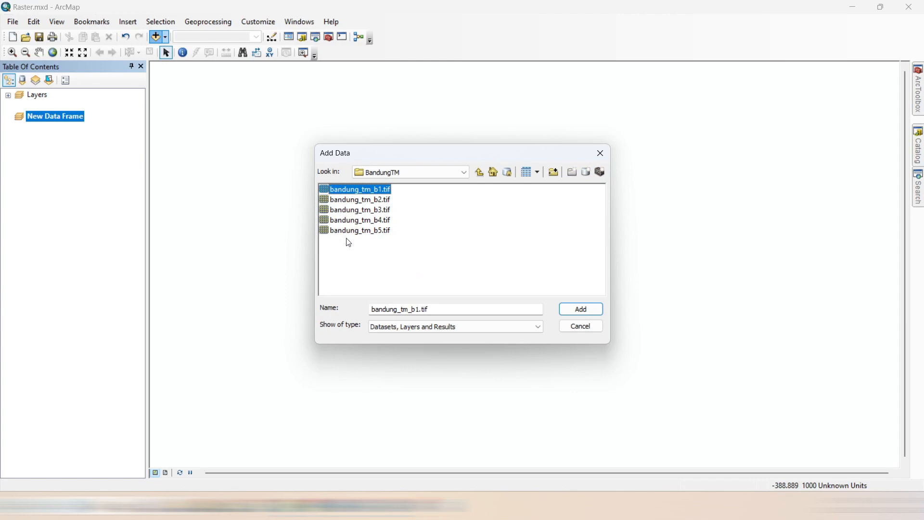
left_click(360, 234, "shift")
left_click(582, 310)
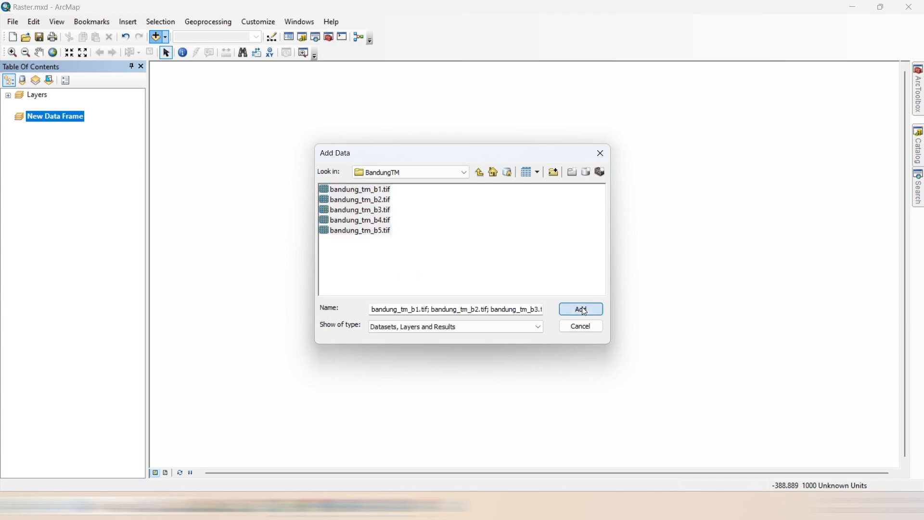
Step: Hide bandung_tm_b1.tif through bandung_tm_b4.tif one after another to view each band, leaving only bandung_tm_b5.tif displayed
left_click(114, 233)
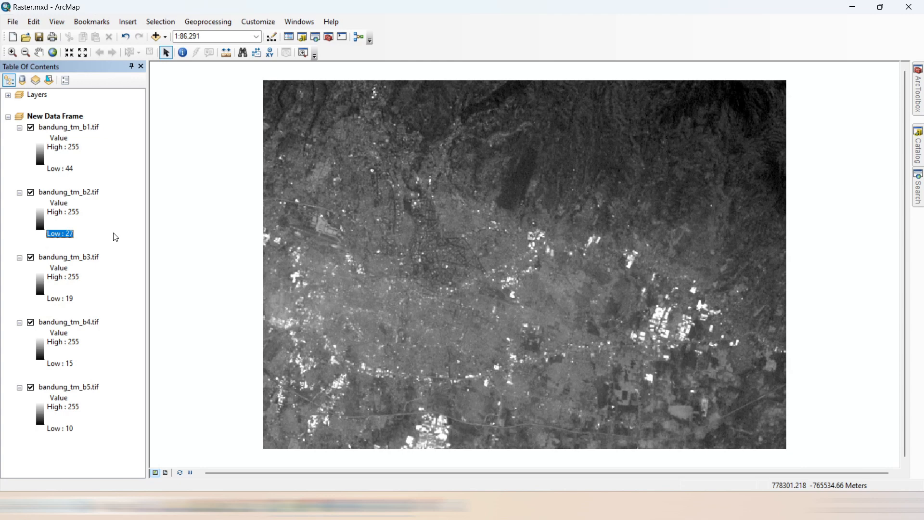
left_click(109, 211)
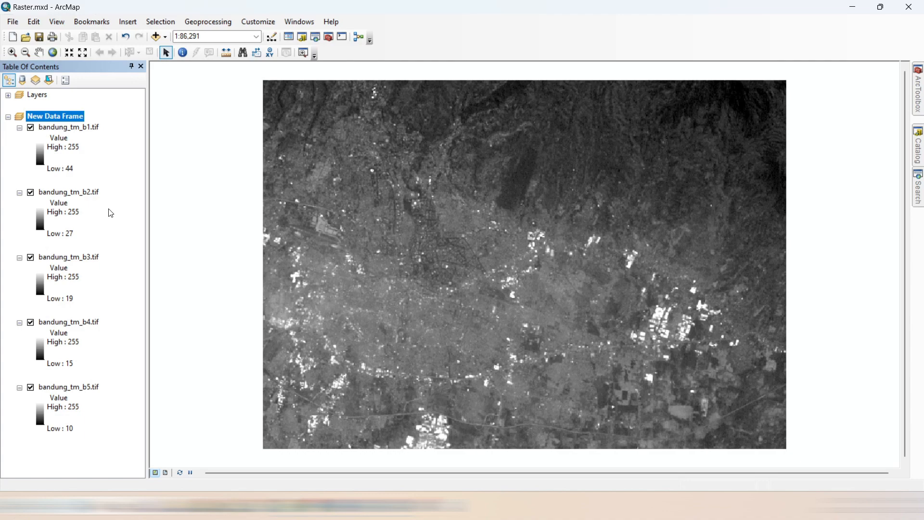
left_click(31, 128)
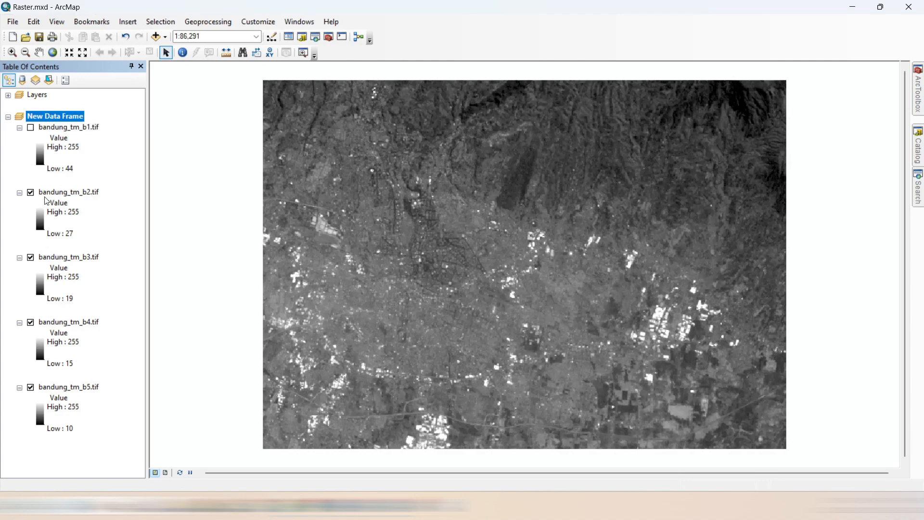
left_click(31, 192)
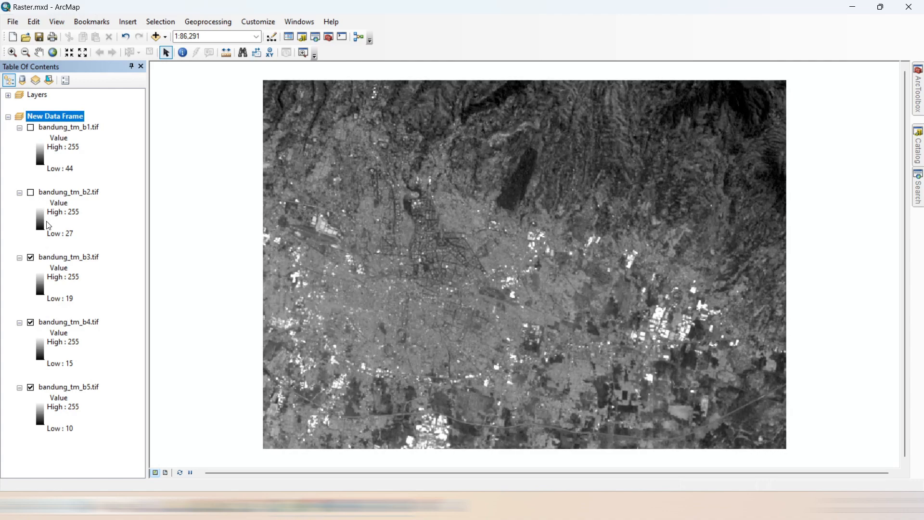
left_click(31, 258)
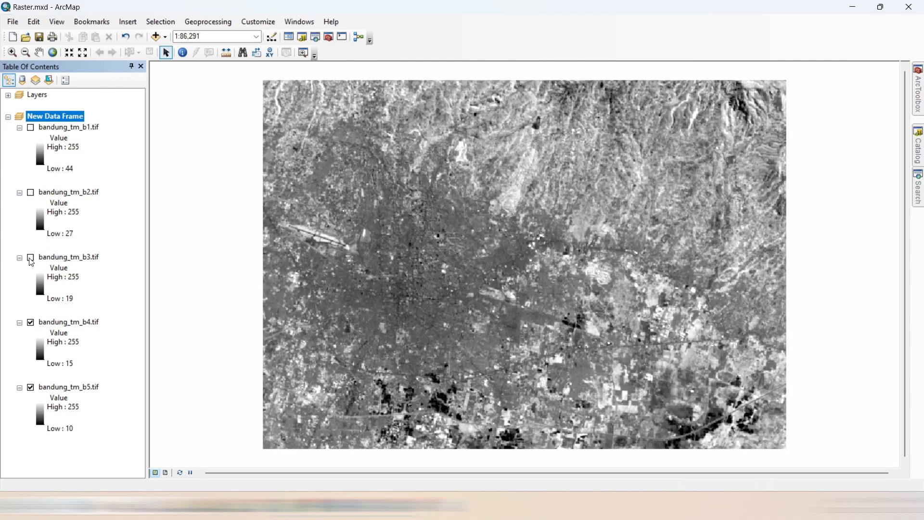
left_click(31, 322)
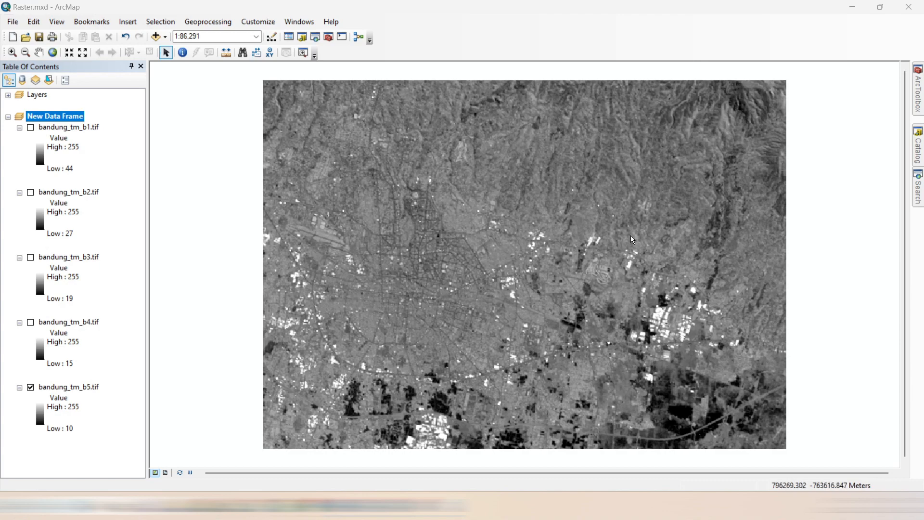
Step: Open the Composite Bands tool from the Raster Processing toolset of the Data Management Tools
left_click(919, 99)
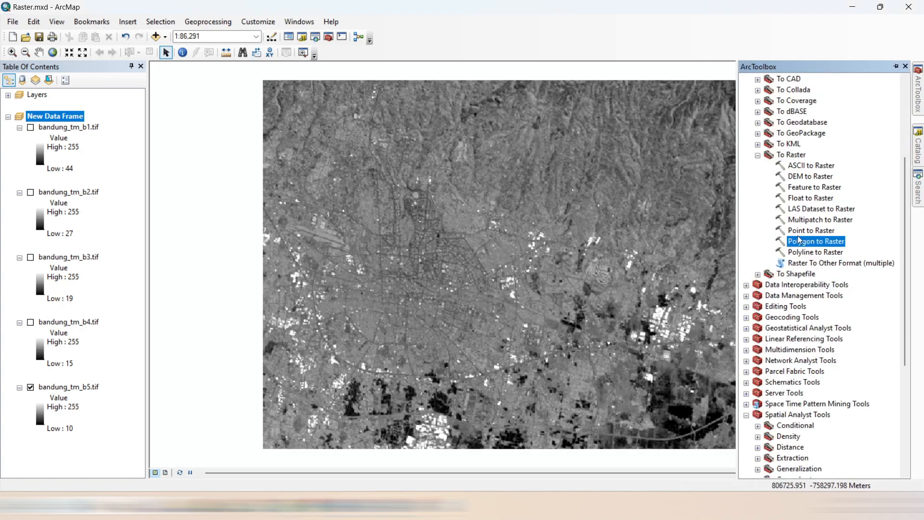
scroll(784, 165, "up", 4)
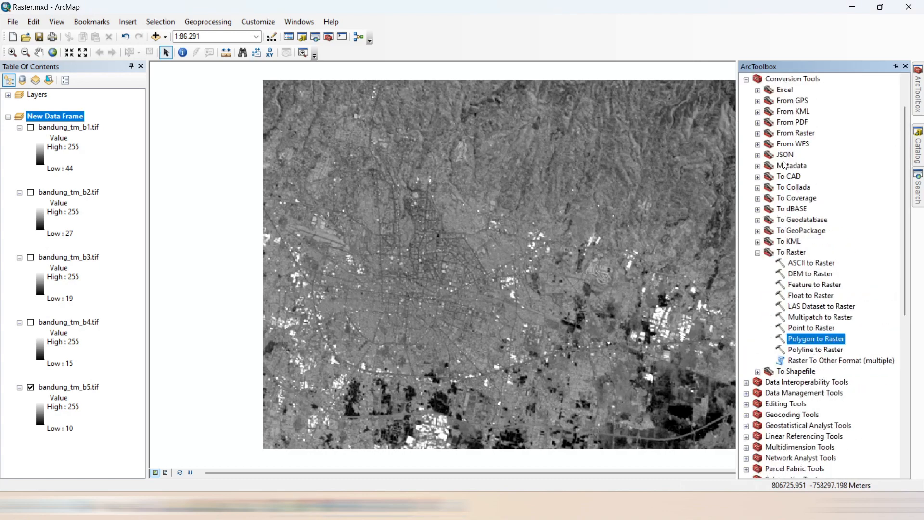
scroll(794, 212, "down", 6)
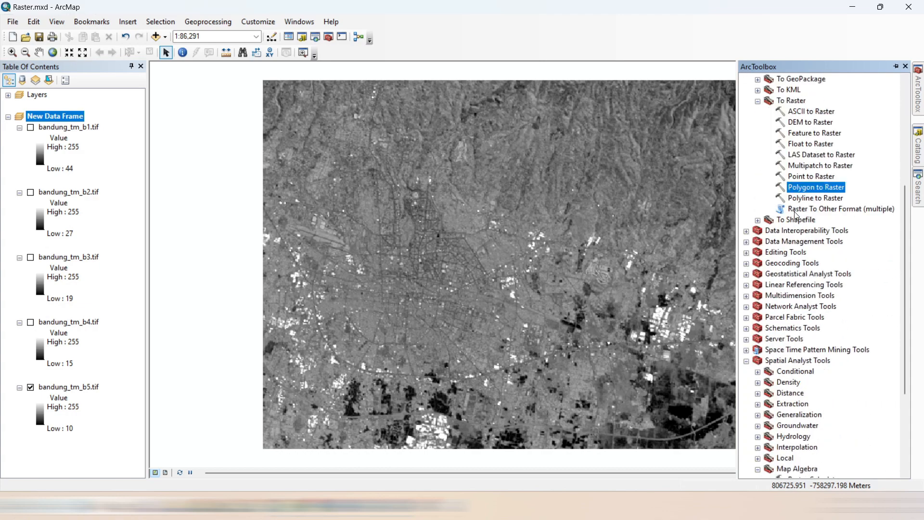
left_click(746, 241)
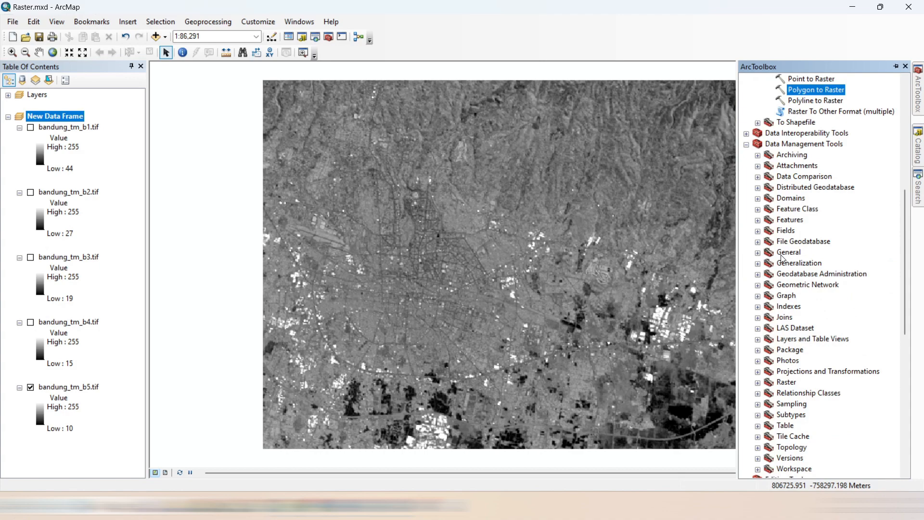
scroll(782, 259, "down", 5)
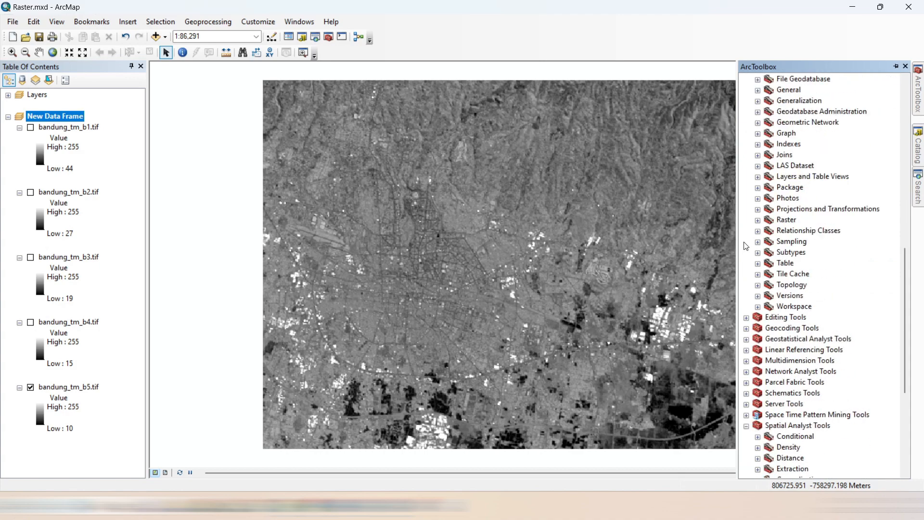
left_click(758, 220)
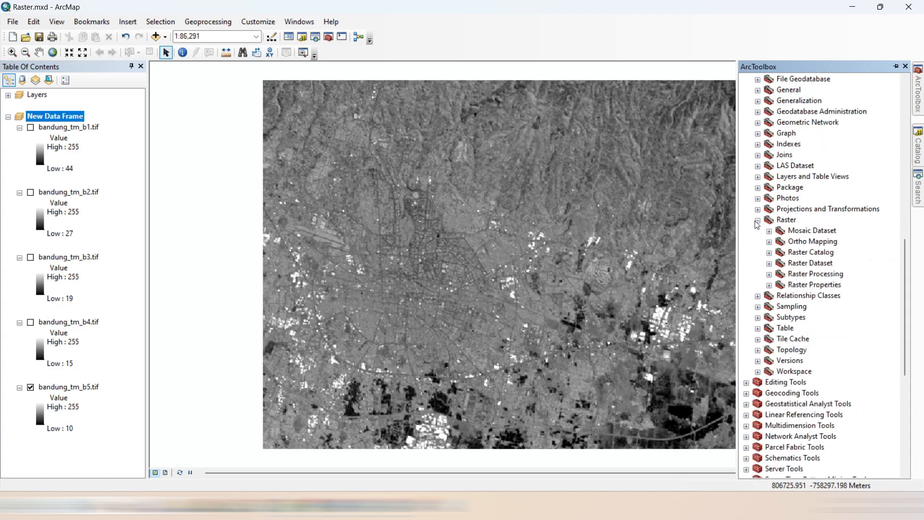
left_click(768, 274)
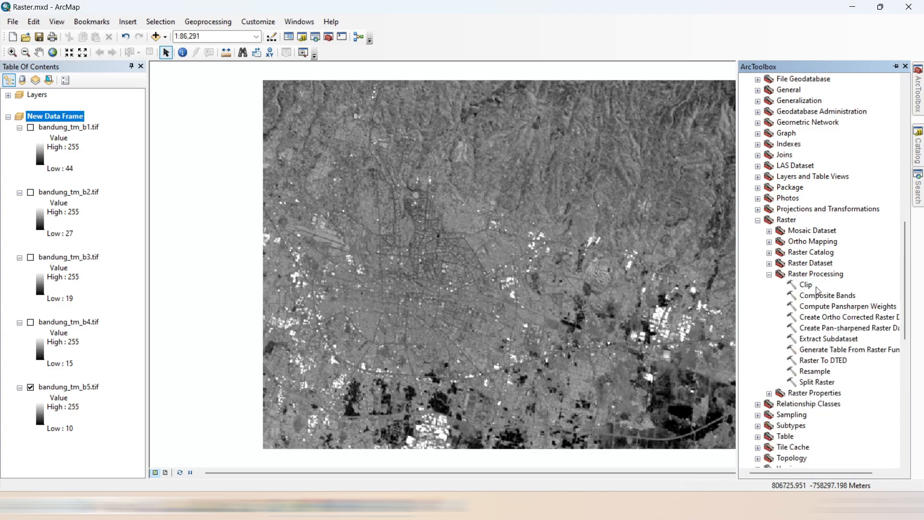
scroll(817, 289, "down", 2)
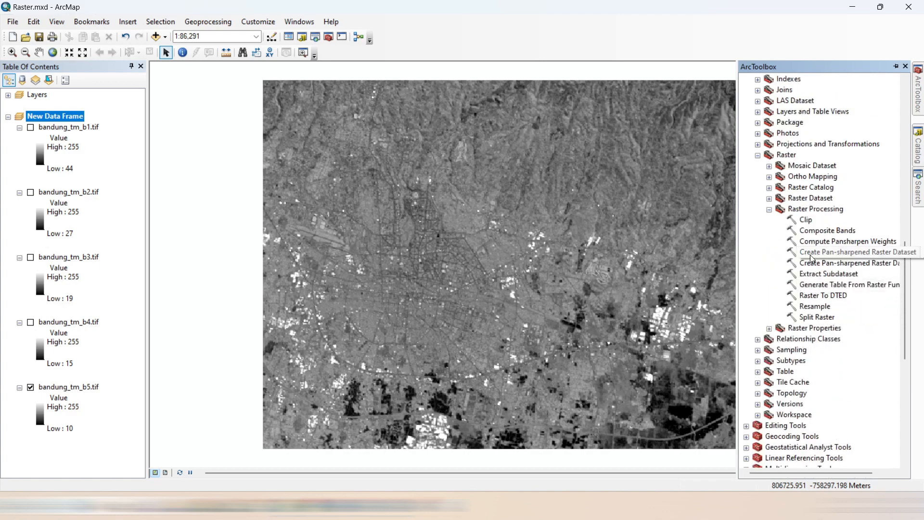
double_click(824, 232)
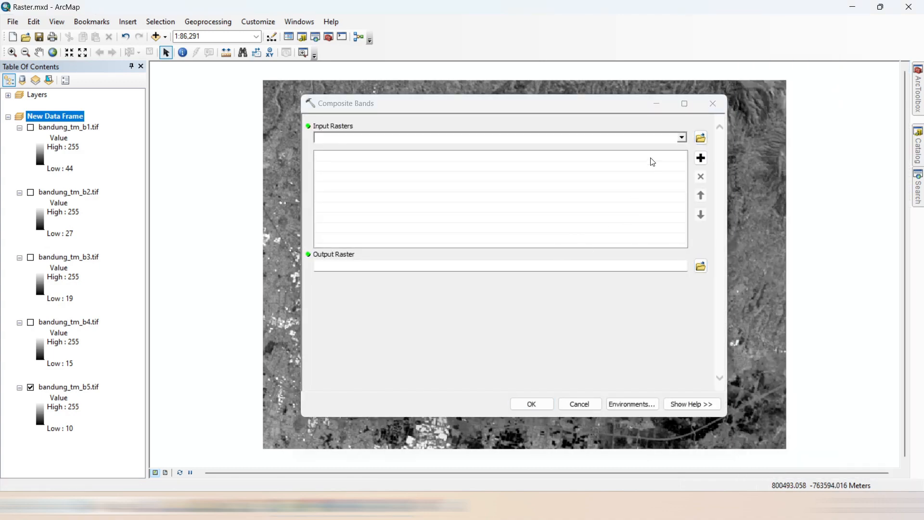
Step: Add bandung_tm_b1.tif through bandung_tm_b5.tif in band order as the input rasters for Composite Bands
left_click(682, 138)
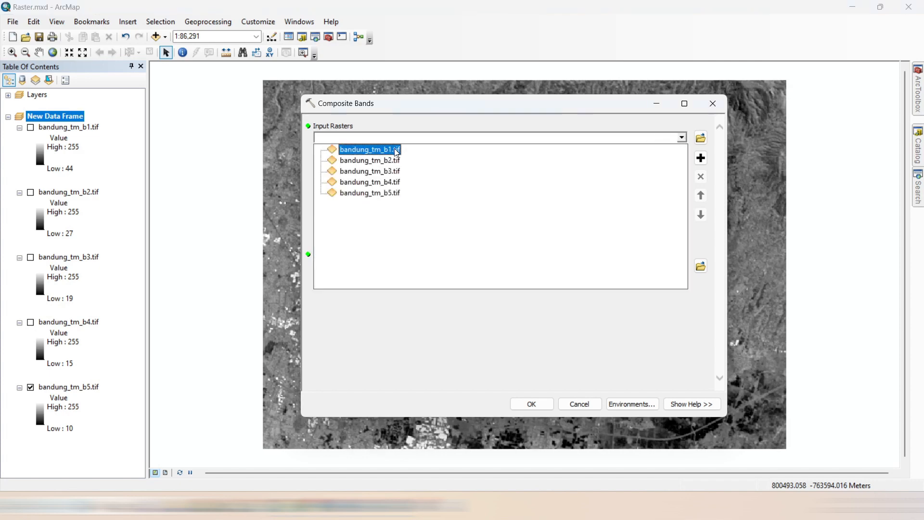
left_click(395, 150)
left_click(682, 139)
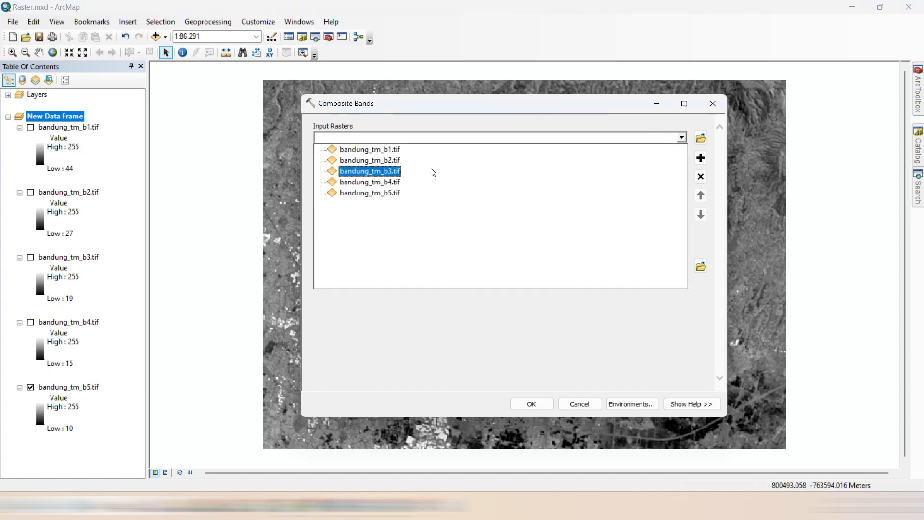
left_click(402, 161)
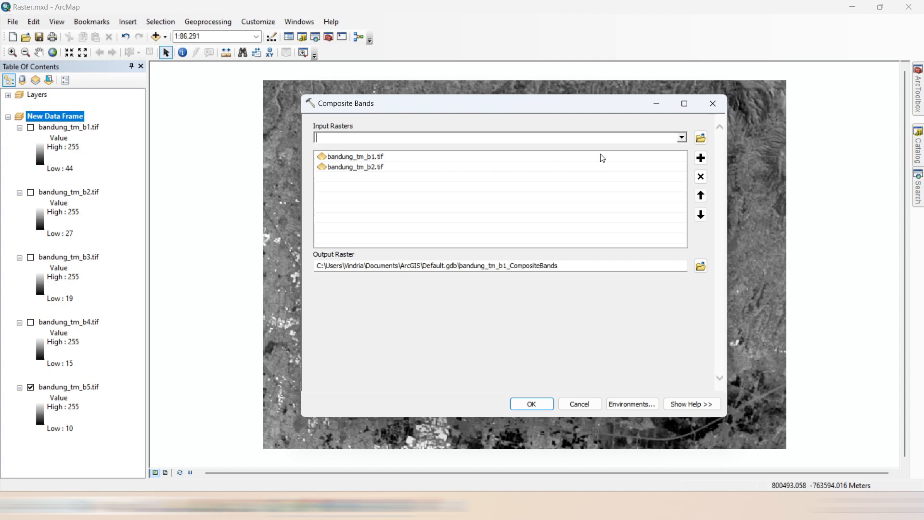
left_click(681, 138)
left_click(489, 172)
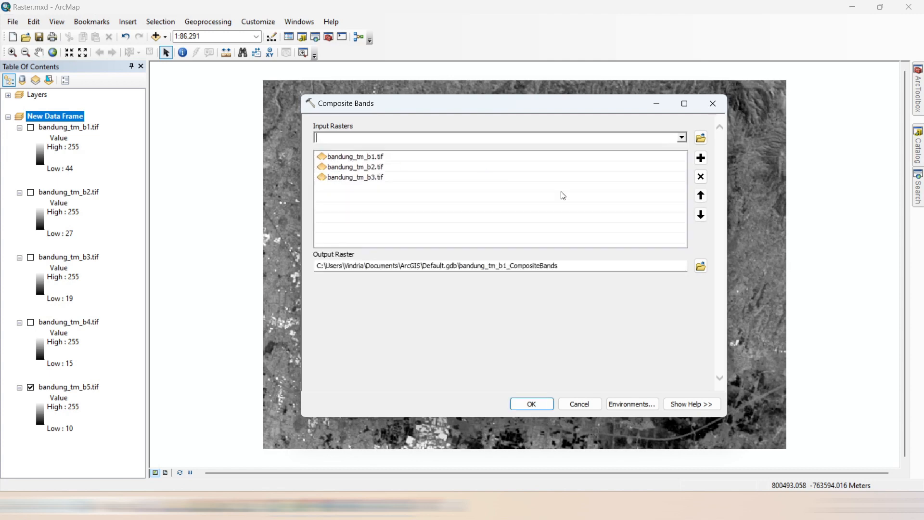
left_click(682, 138)
left_click(432, 184)
left_click(681, 138)
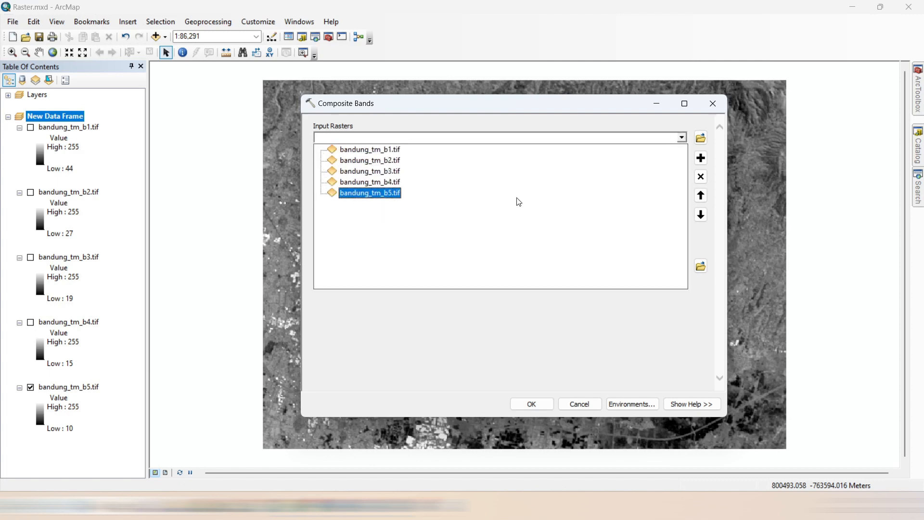
left_click(384, 197)
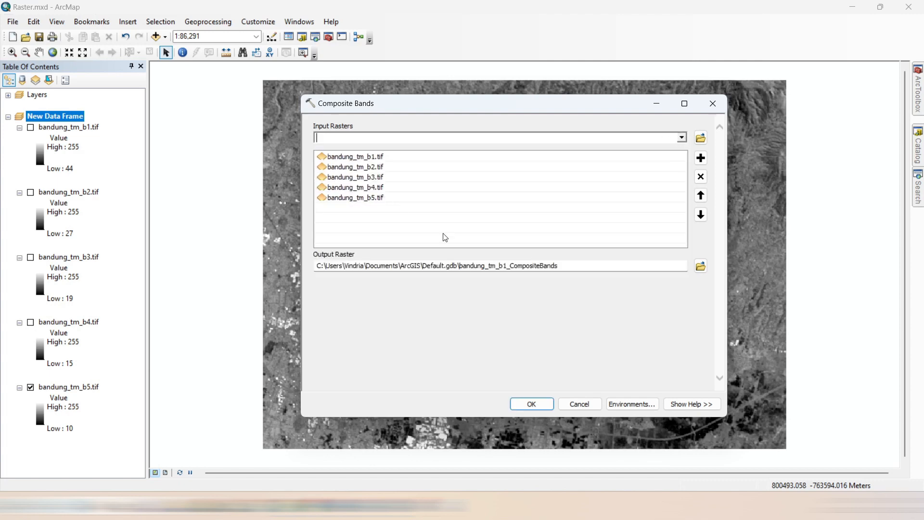
Step: Set the composite's output raster to D:\Raster\bandung_tm.tif and run the Composite Bands tool
left_click(368, 178)
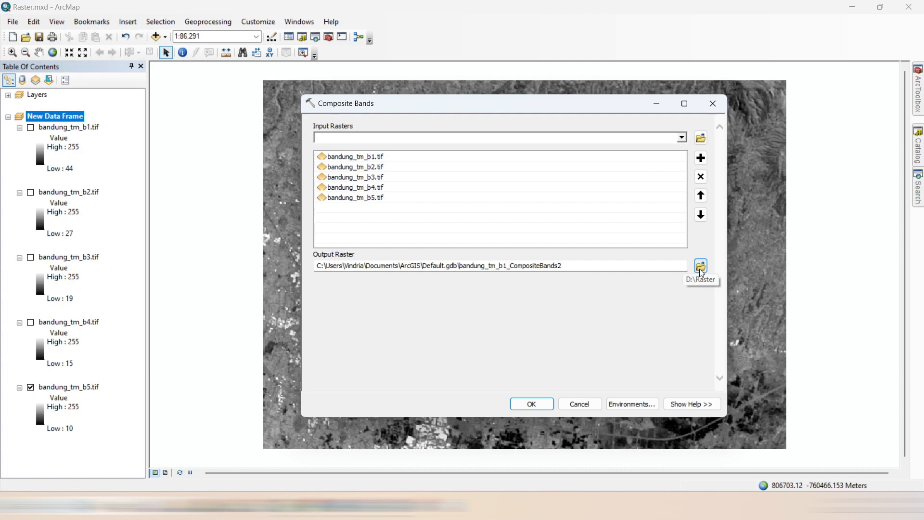
left_click(700, 270)
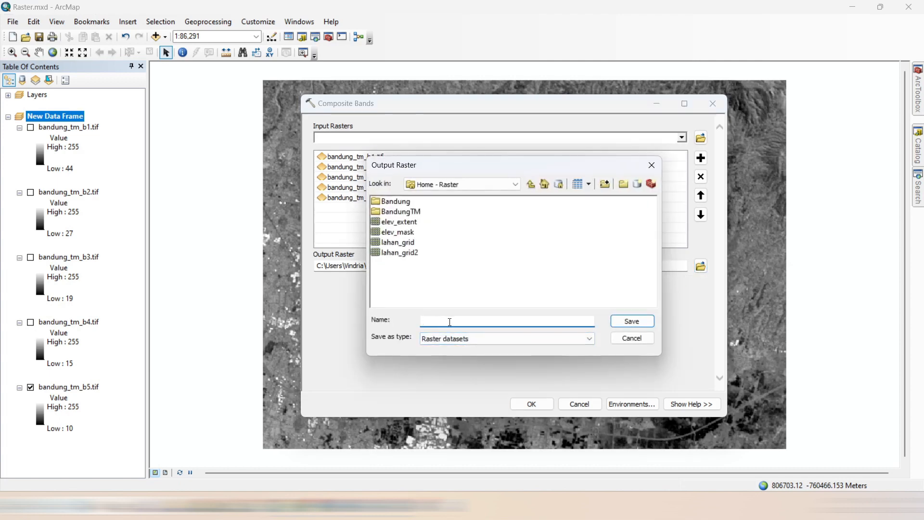
type("bandung_tm")
type(".tif")
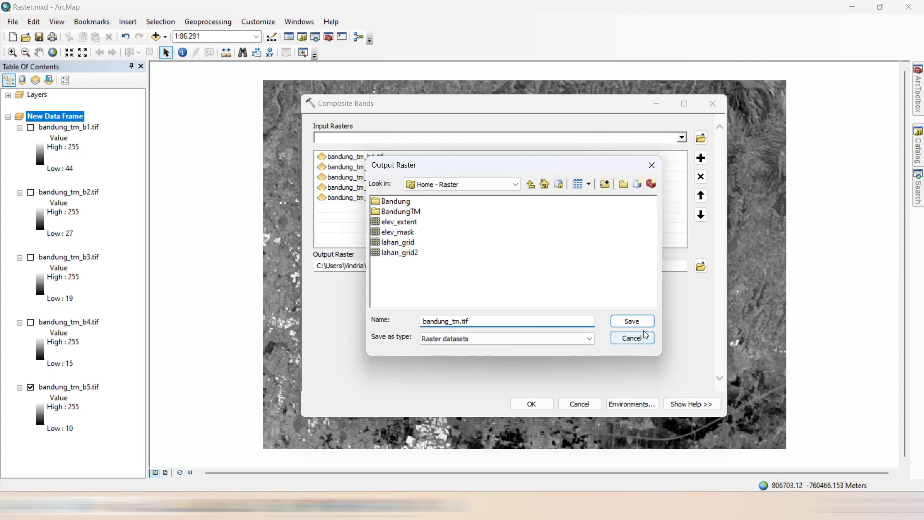
left_click(633, 321)
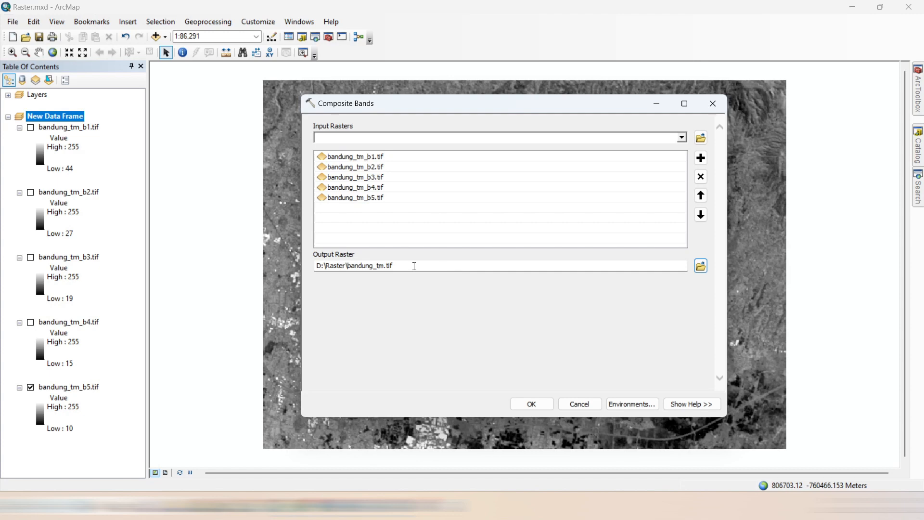
left_click(533, 409)
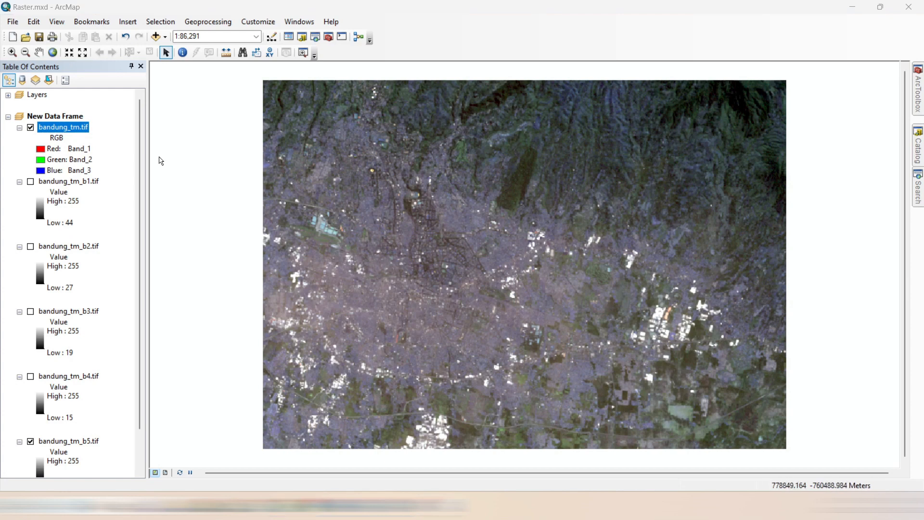
Step: Check the number of bands in the source properties of the bandung_tm.tif layer
double_click(79, 128)
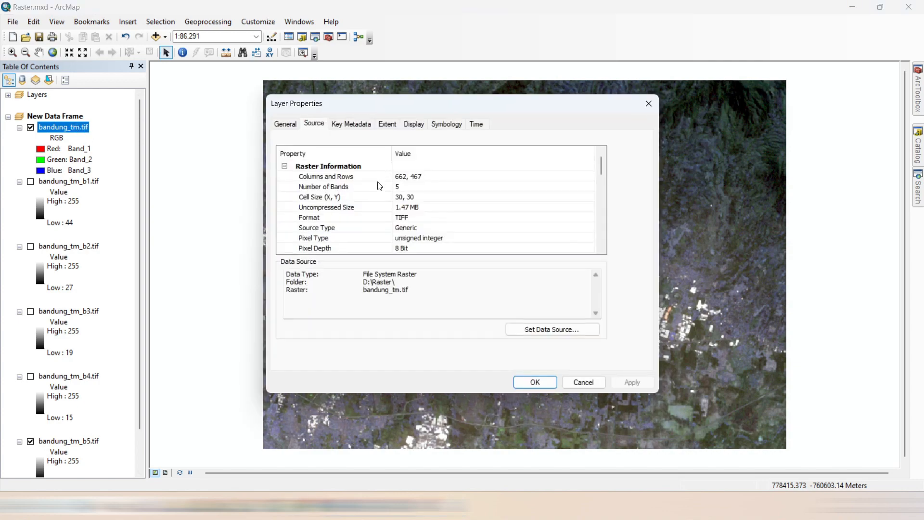
left_click(332, 188)
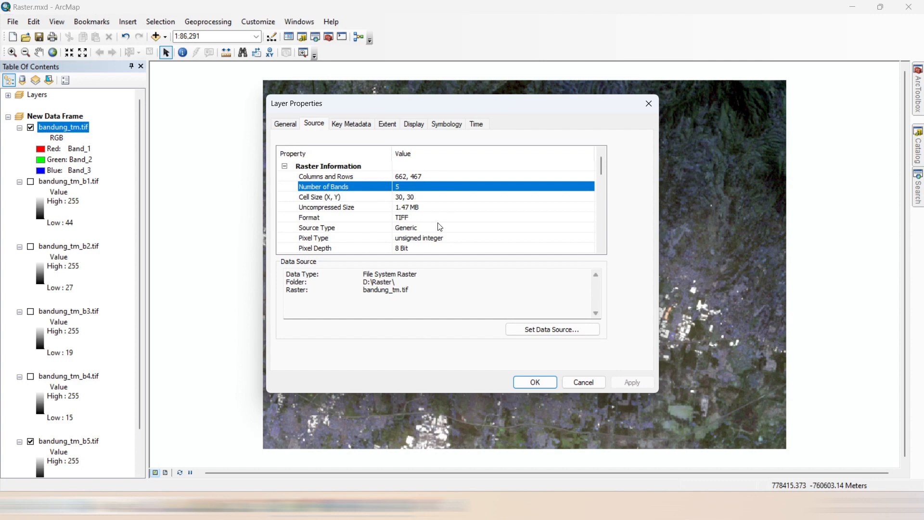
left_click(535, 383)
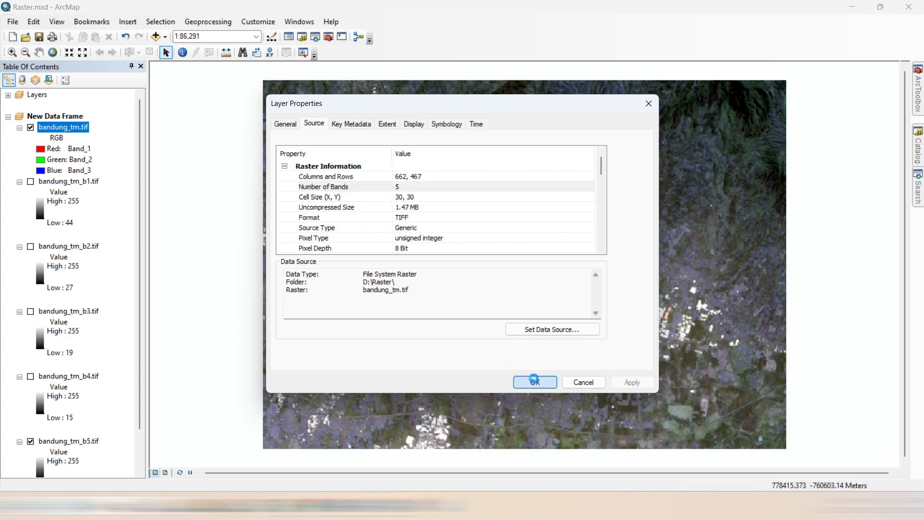
Step: Add only Band_1 and Band_2 of bandung_tm.tif from the Raster home folder as separate layers
left_click(166, 40)
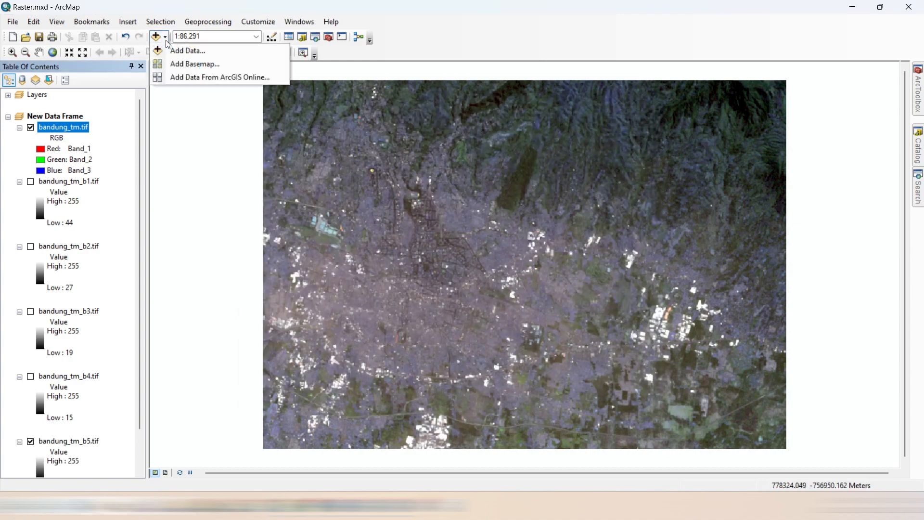
left_click(176, 52)
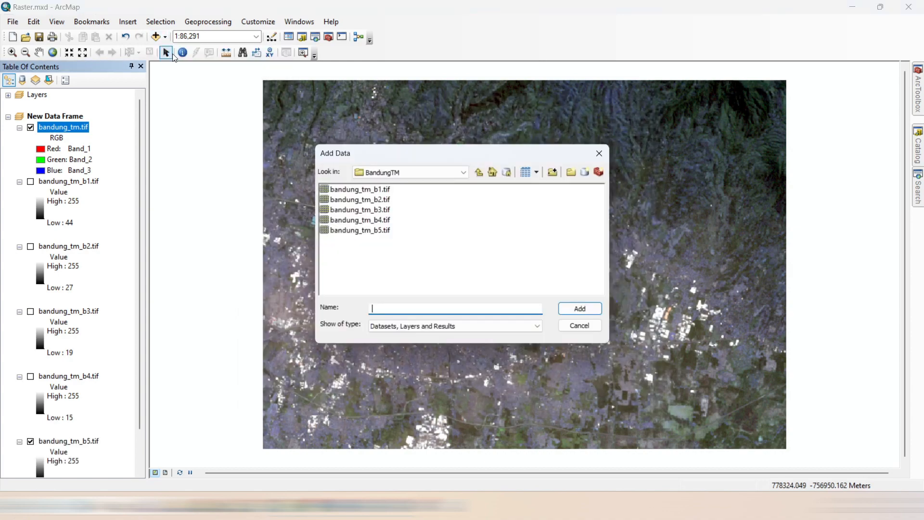
left_click(479, 173)
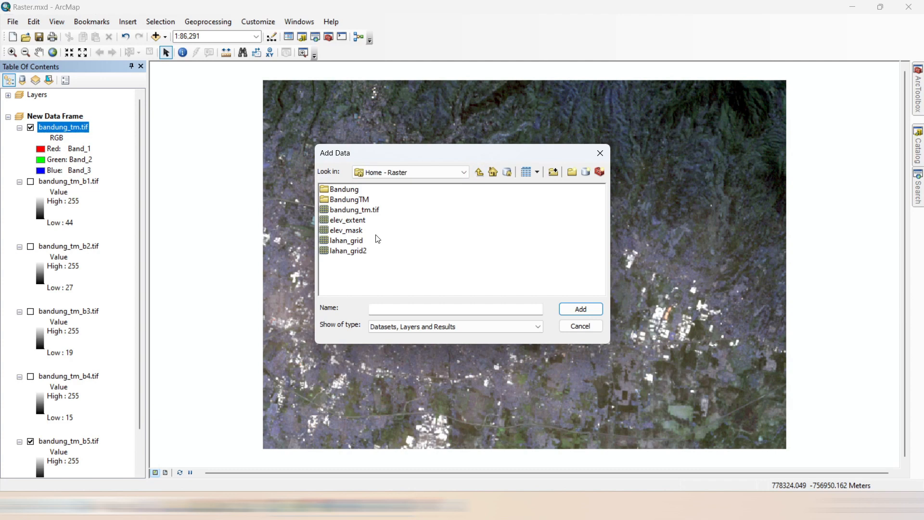
left_click(372, 211)
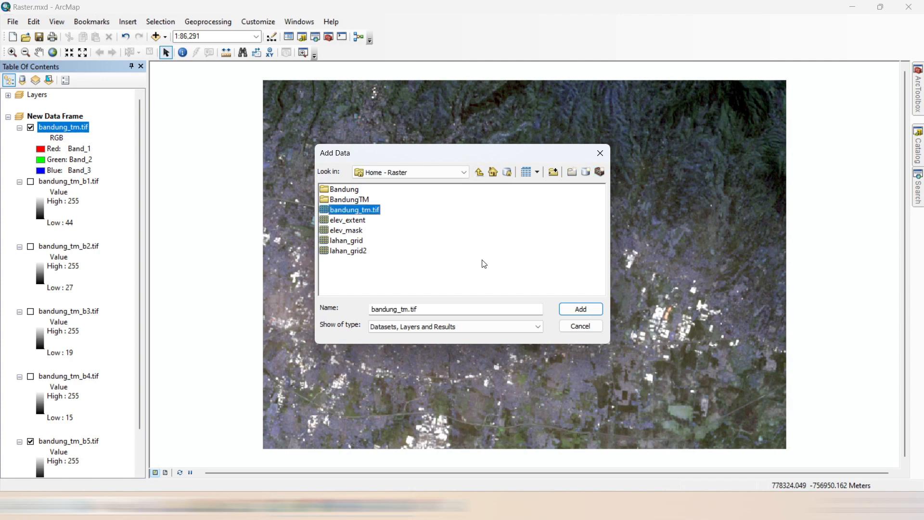
double_click(367, 212)
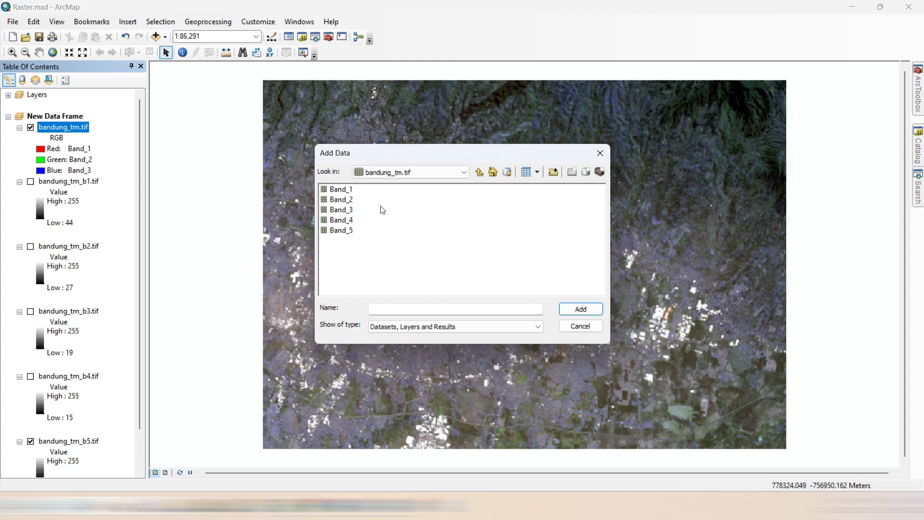
left_click(342, 190)
left_click(340, 200, "ctrl")
left_click(587, 313)
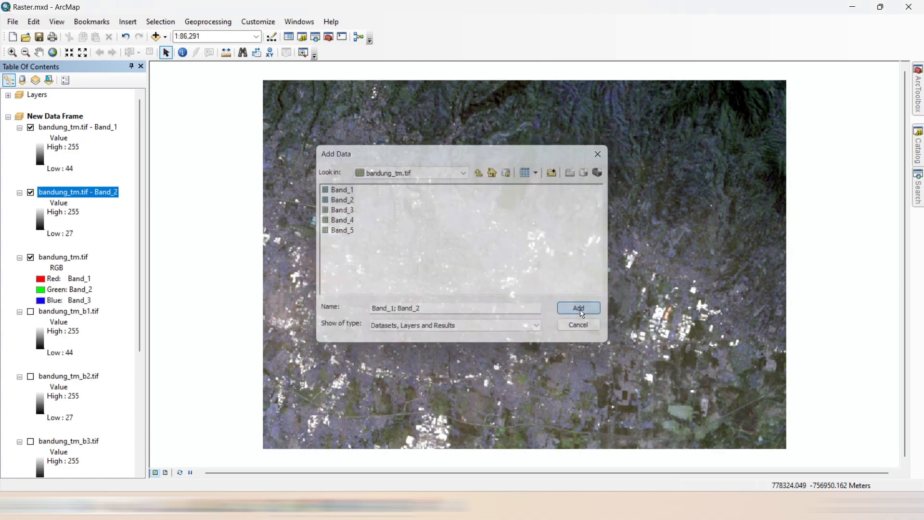
Step: Hide the separate Band_1 and Band_2 layers, and move the bandung_tm.tif composite above them with its display switched on
left_click(113, 174)
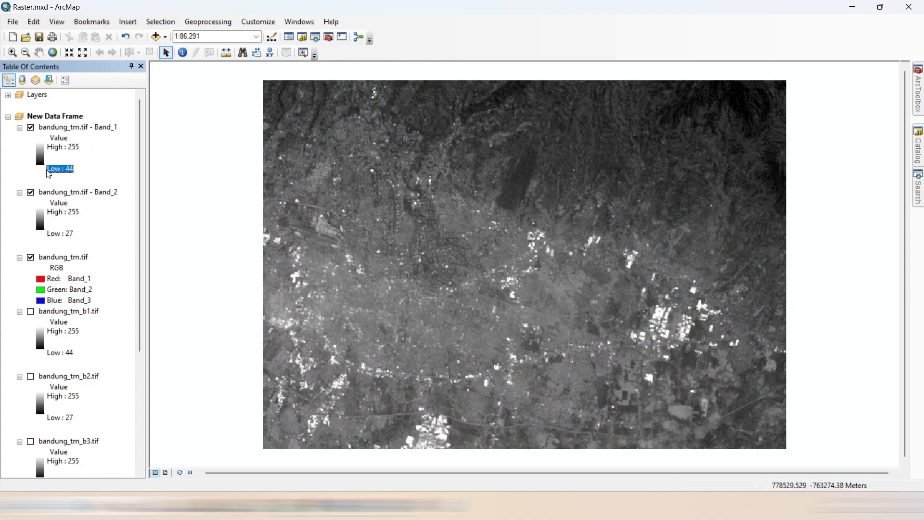
left_click(31, 127)
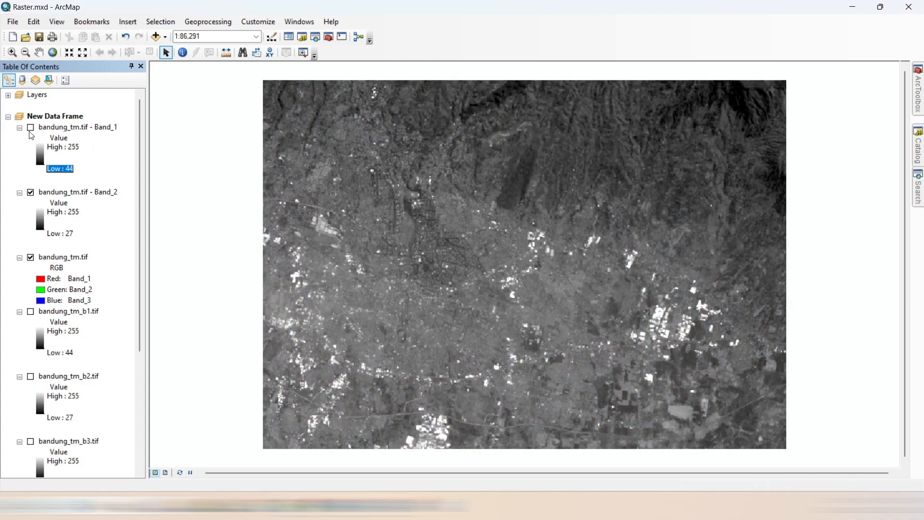
left_click(31, 128)
left_click(31, 128)
left_click(31, 192)
left_click(69, 258)
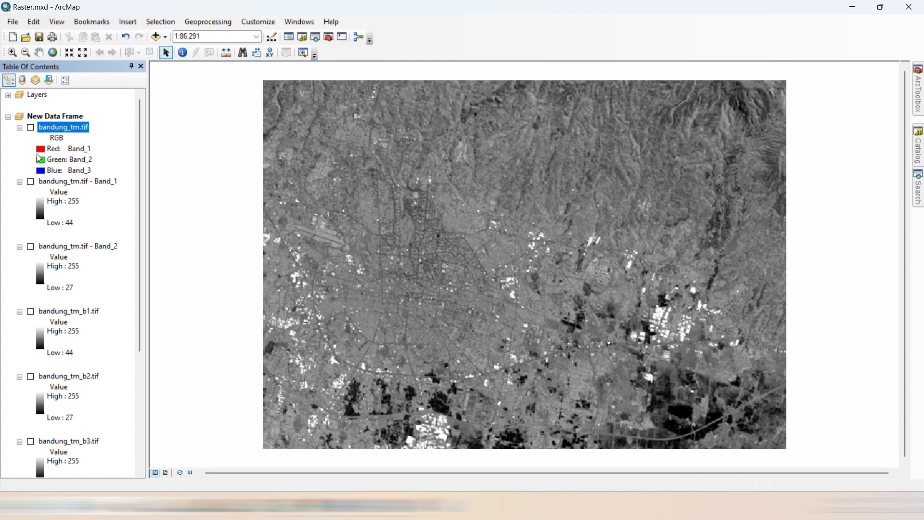
left_click(31, 128)
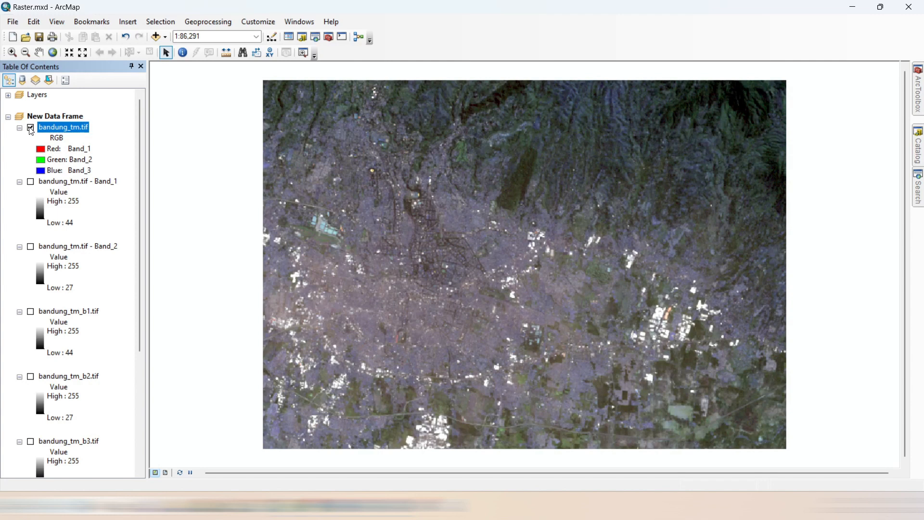
Step: Display the bandung_tm.tif composite in natural colour with Band_3 as red, Band_2 as green and Band_1 as blue
double_click(65, 128)
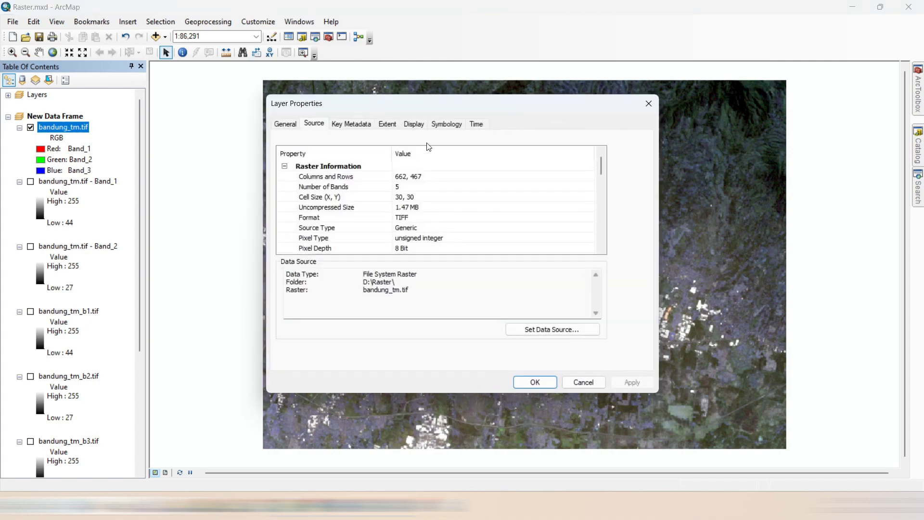
left_click(445, 126)
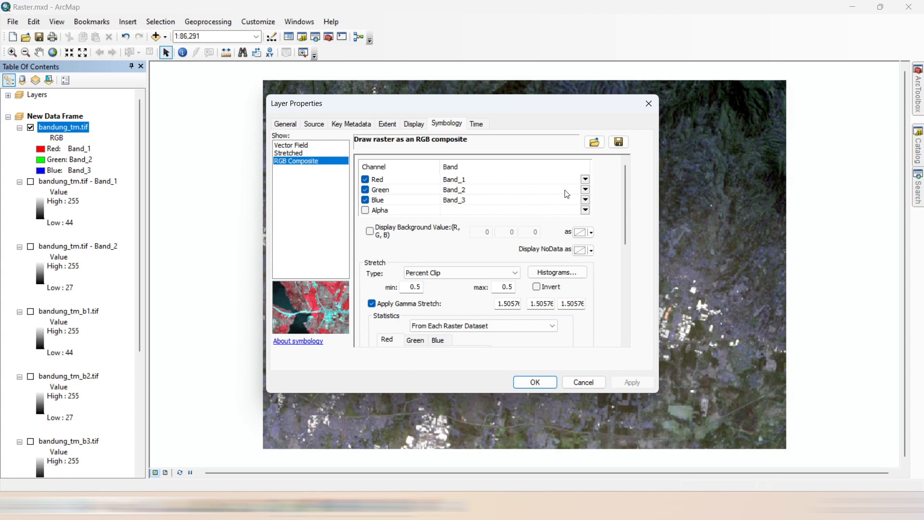
left_click(585, 179)
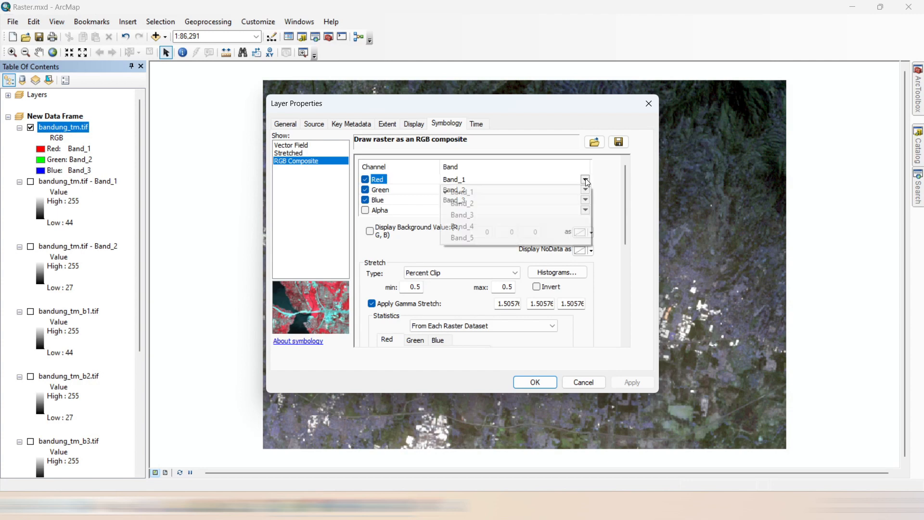
left_click(483, 215)
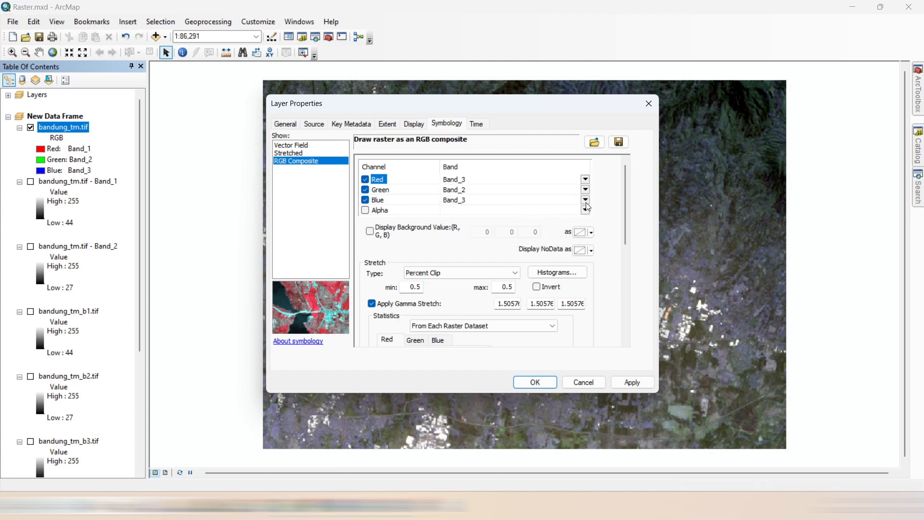
left_click(585, 201)
left_click(464, 216)
left_click(525, 384)
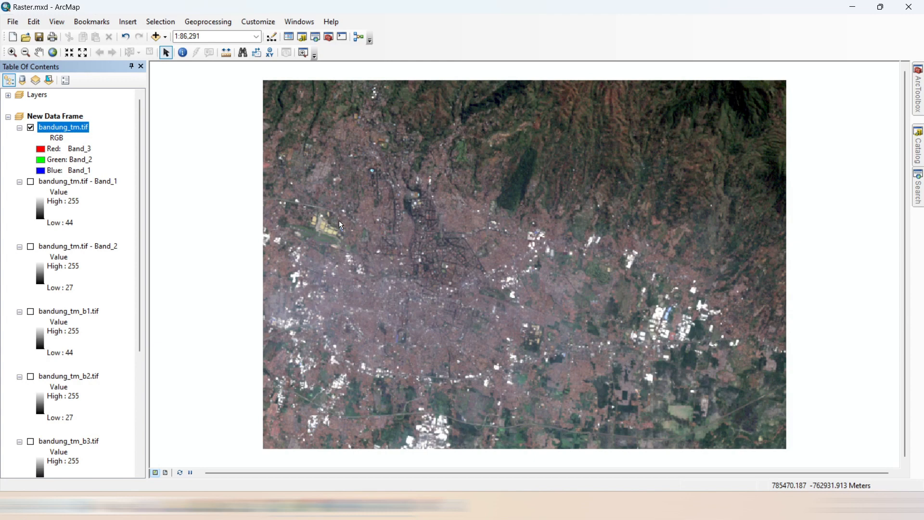
Step: Change the bandung_tm.tif RGB composite to Band_4 for red, Band_3 for green and Band_2 for blue
double_click(83, 129)
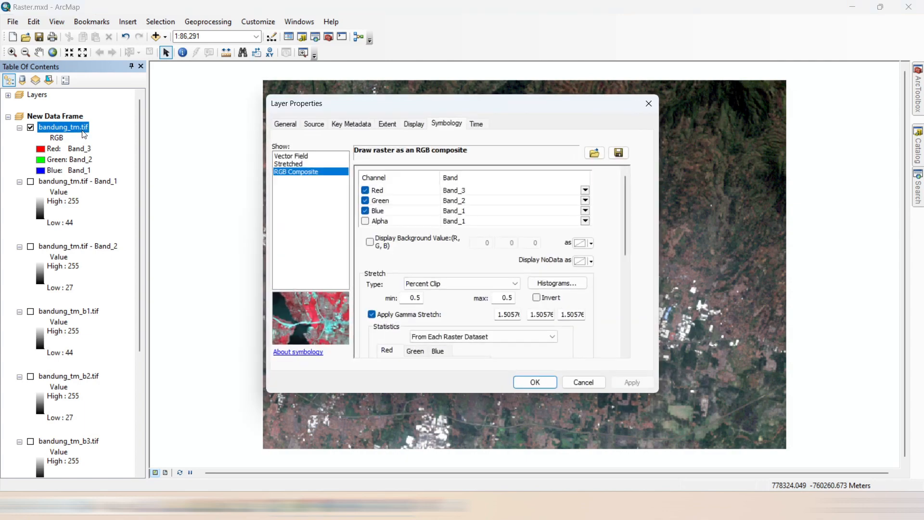
left_click(586, 191)
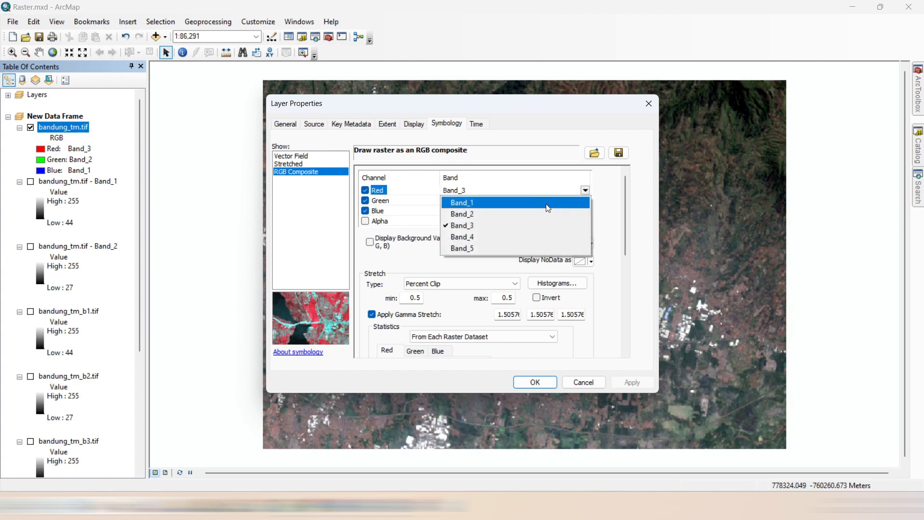
left_click(508, 244)
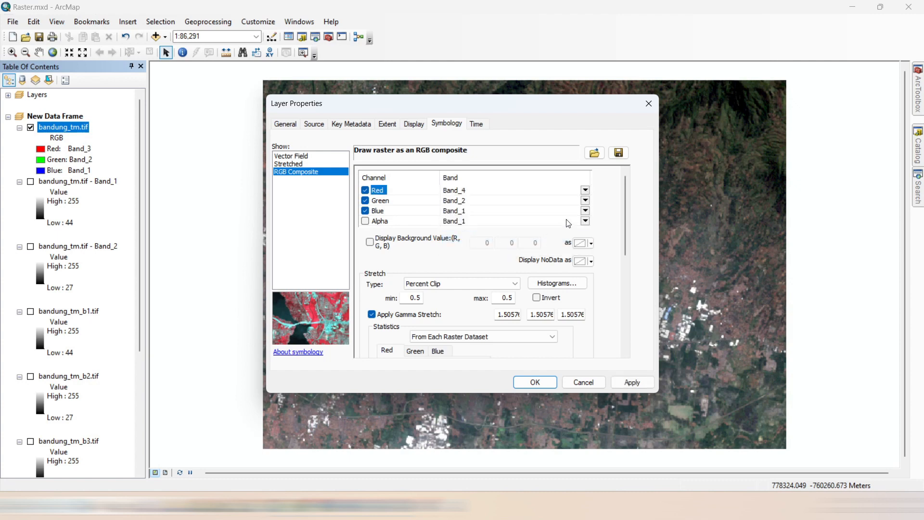
left_click(585, 201)
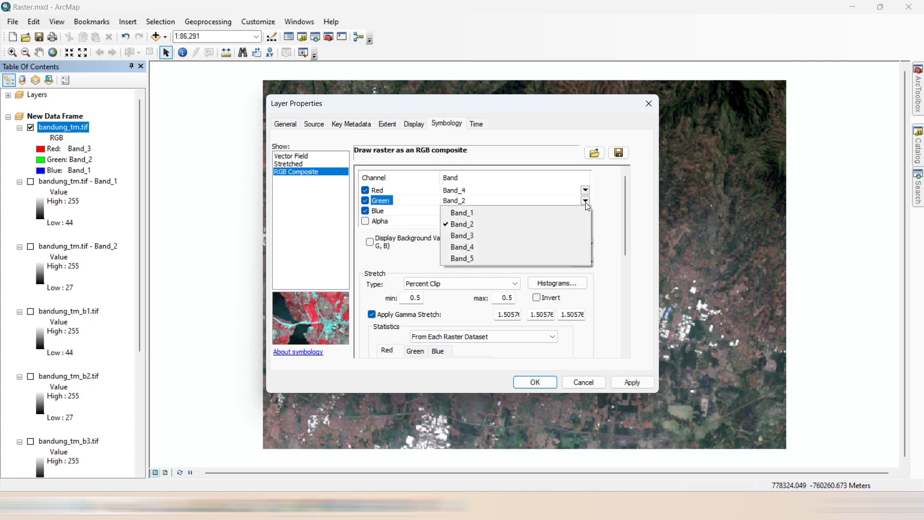
left_click(501, 237)
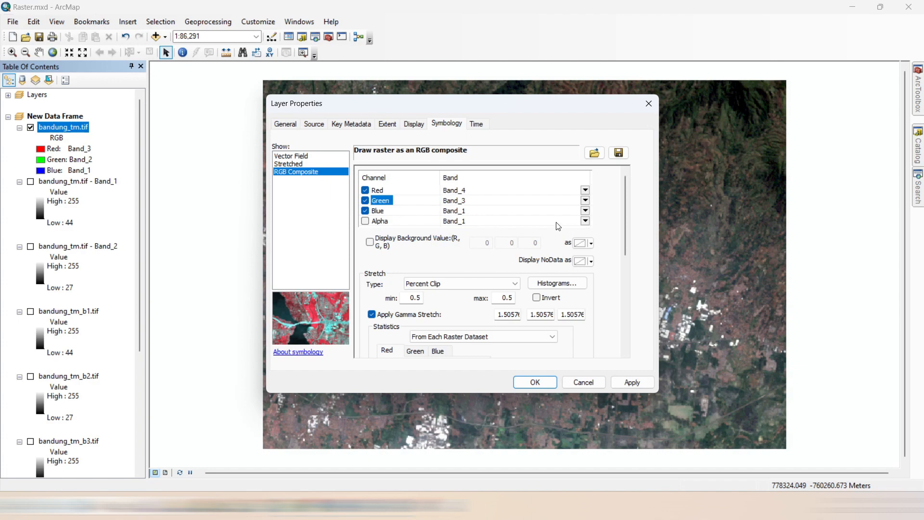
left_click(585, 211)
left_click(502, 234)
left_click(537, 387)
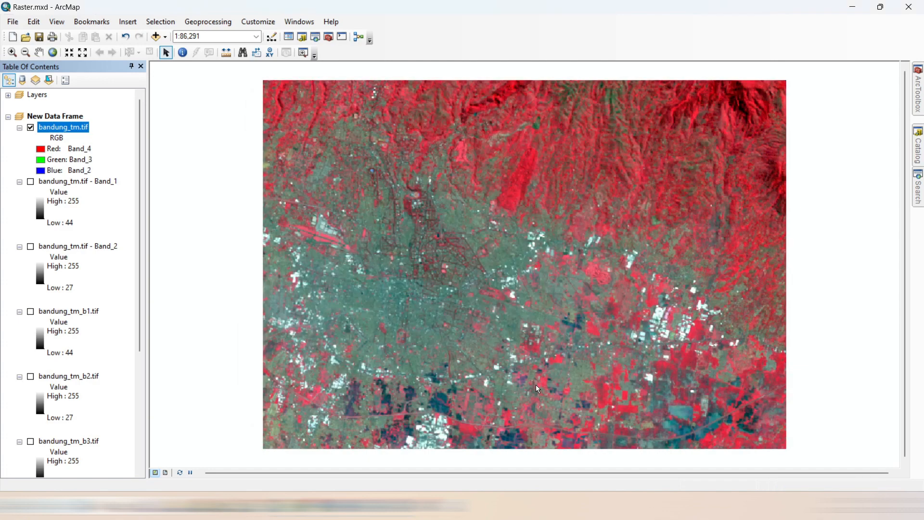